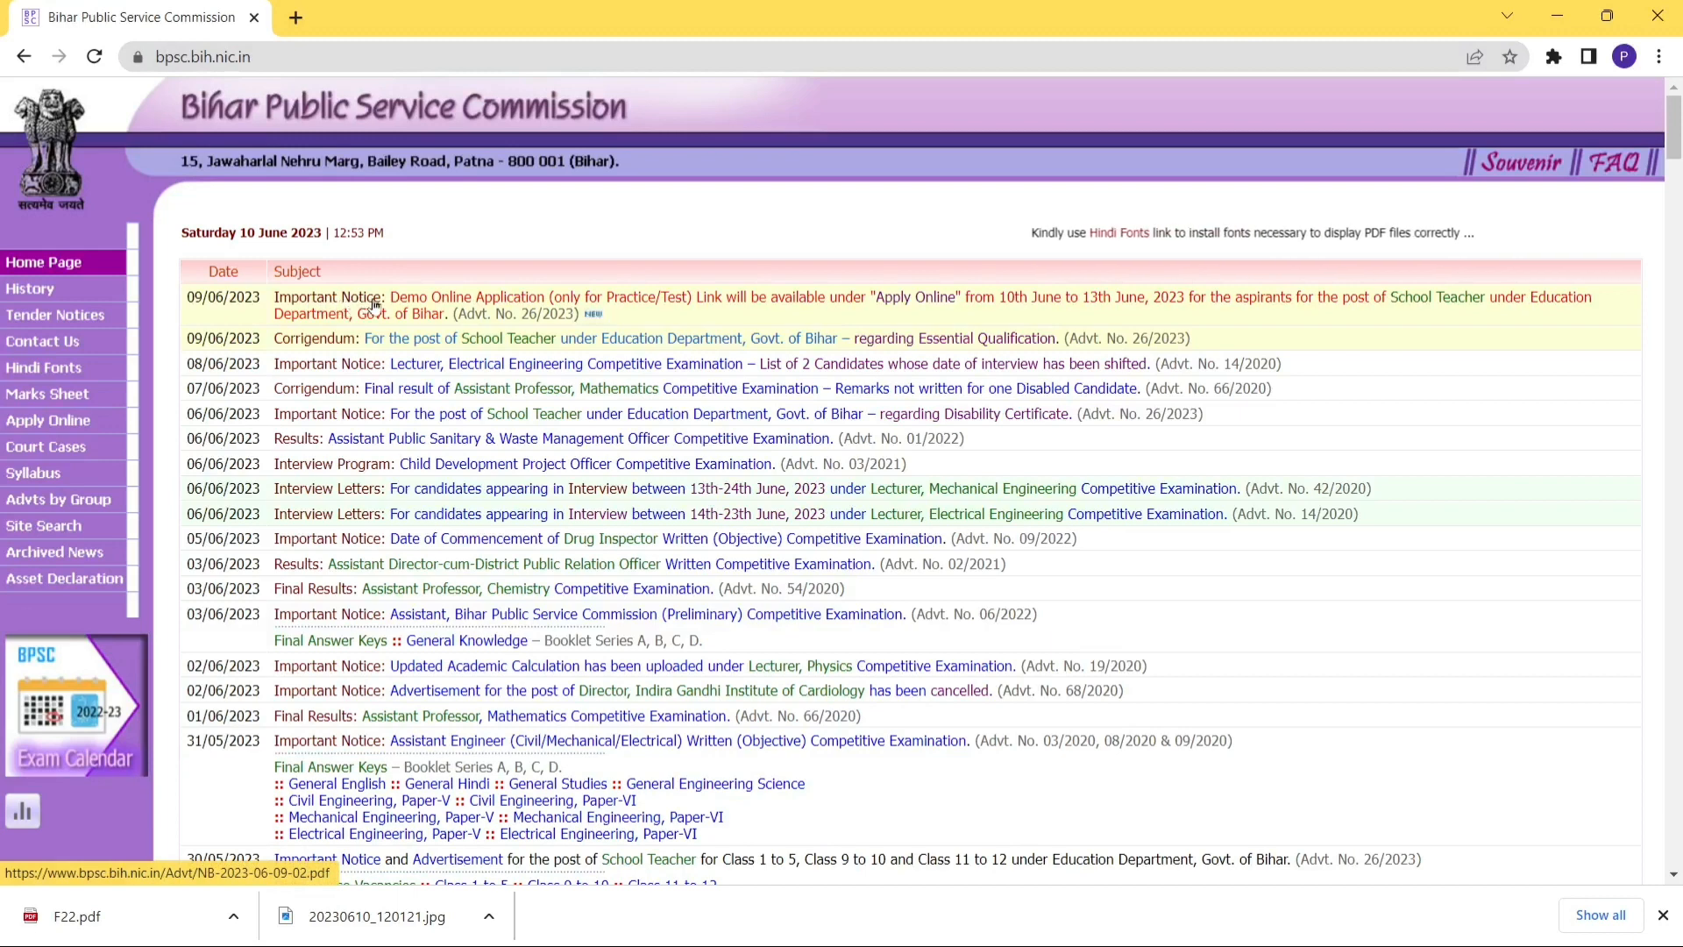
# Open the Demo Online Application notice PDF, then return to the commission's home page.
pyautogui.click(375, 306)
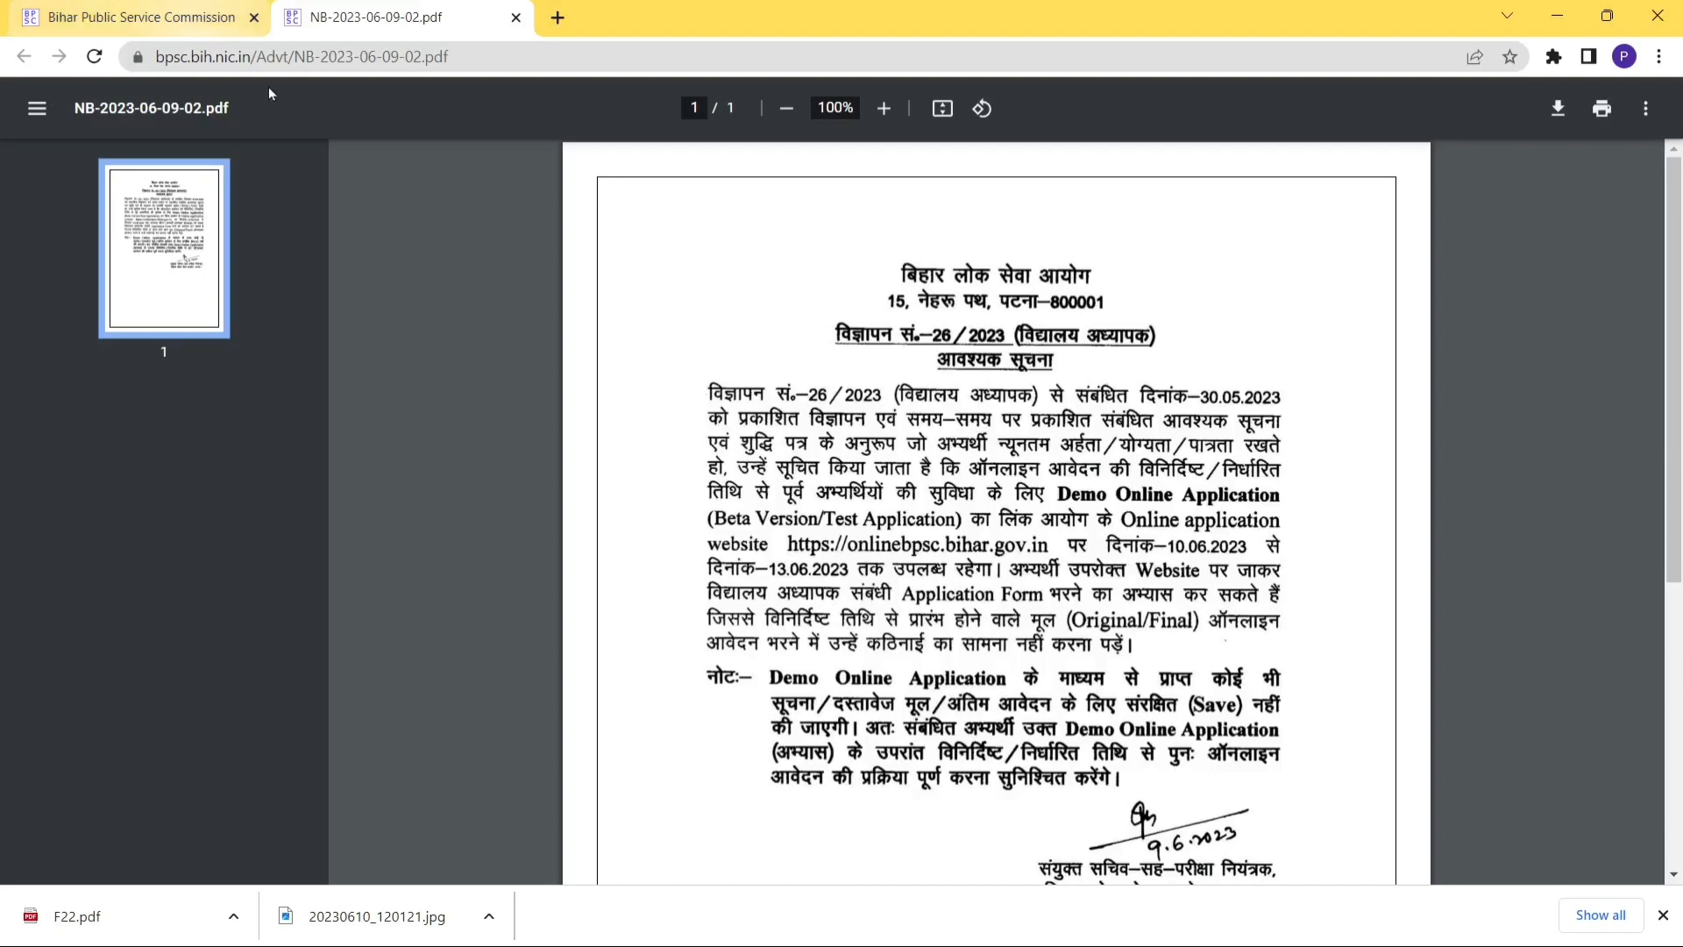
pyautogui.click(158, 22)
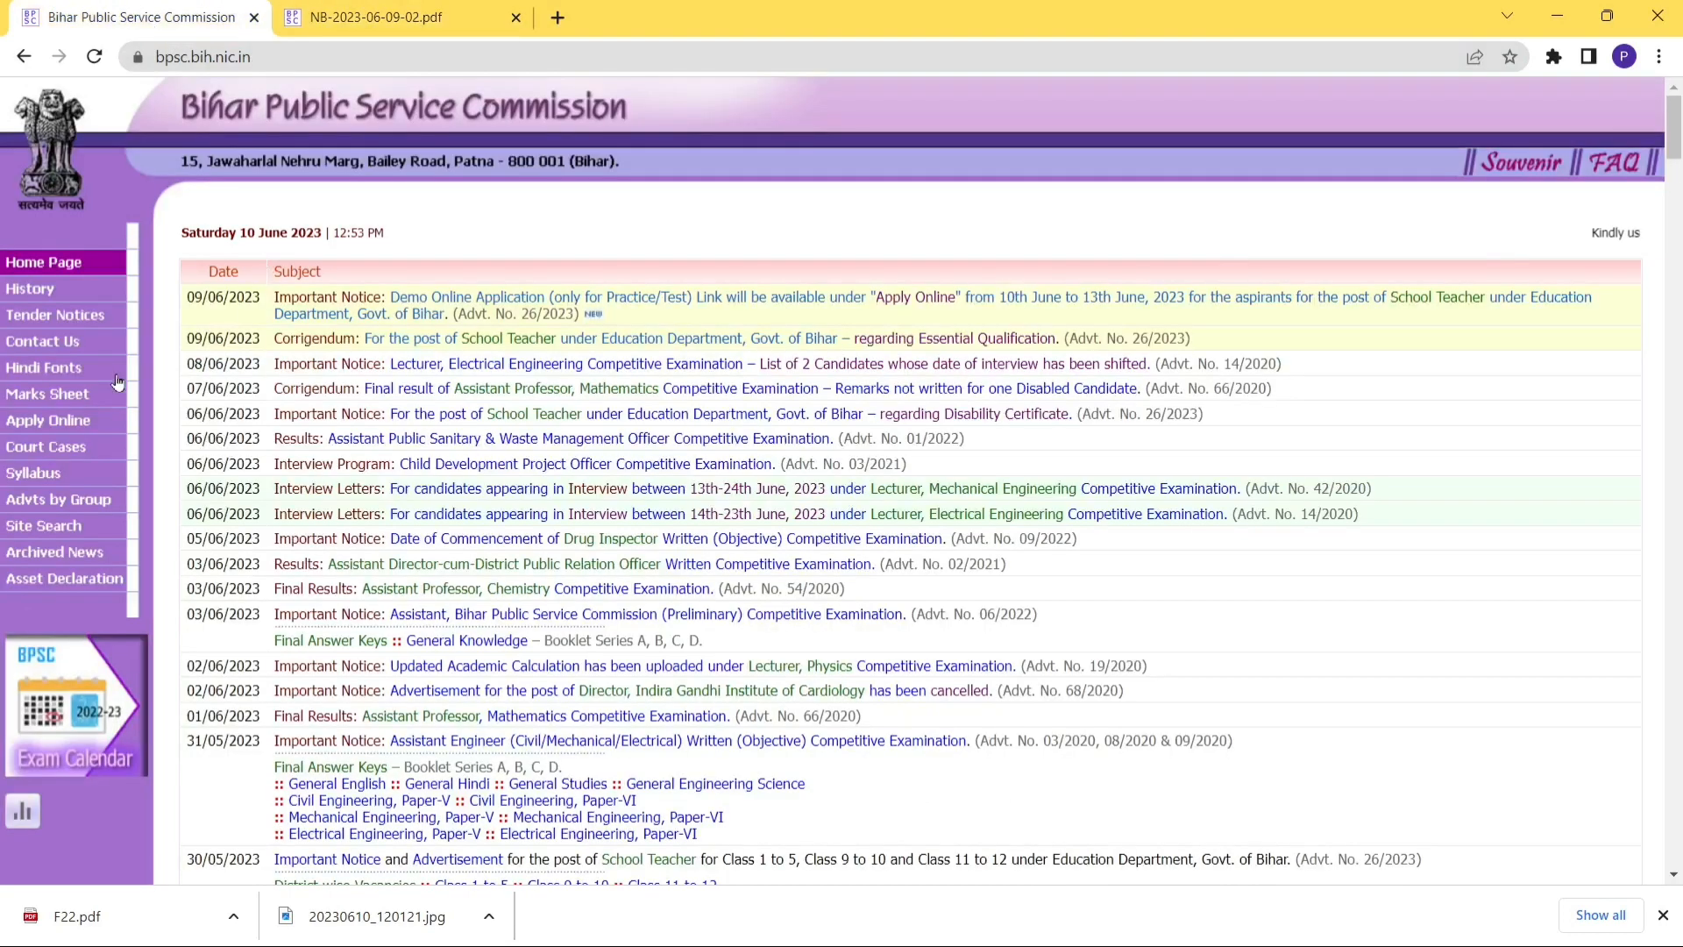
# Follow Apply Online to the B.P.S.C. Online Application link and accept the external-site alert.
pyautogui.click(54, 424)
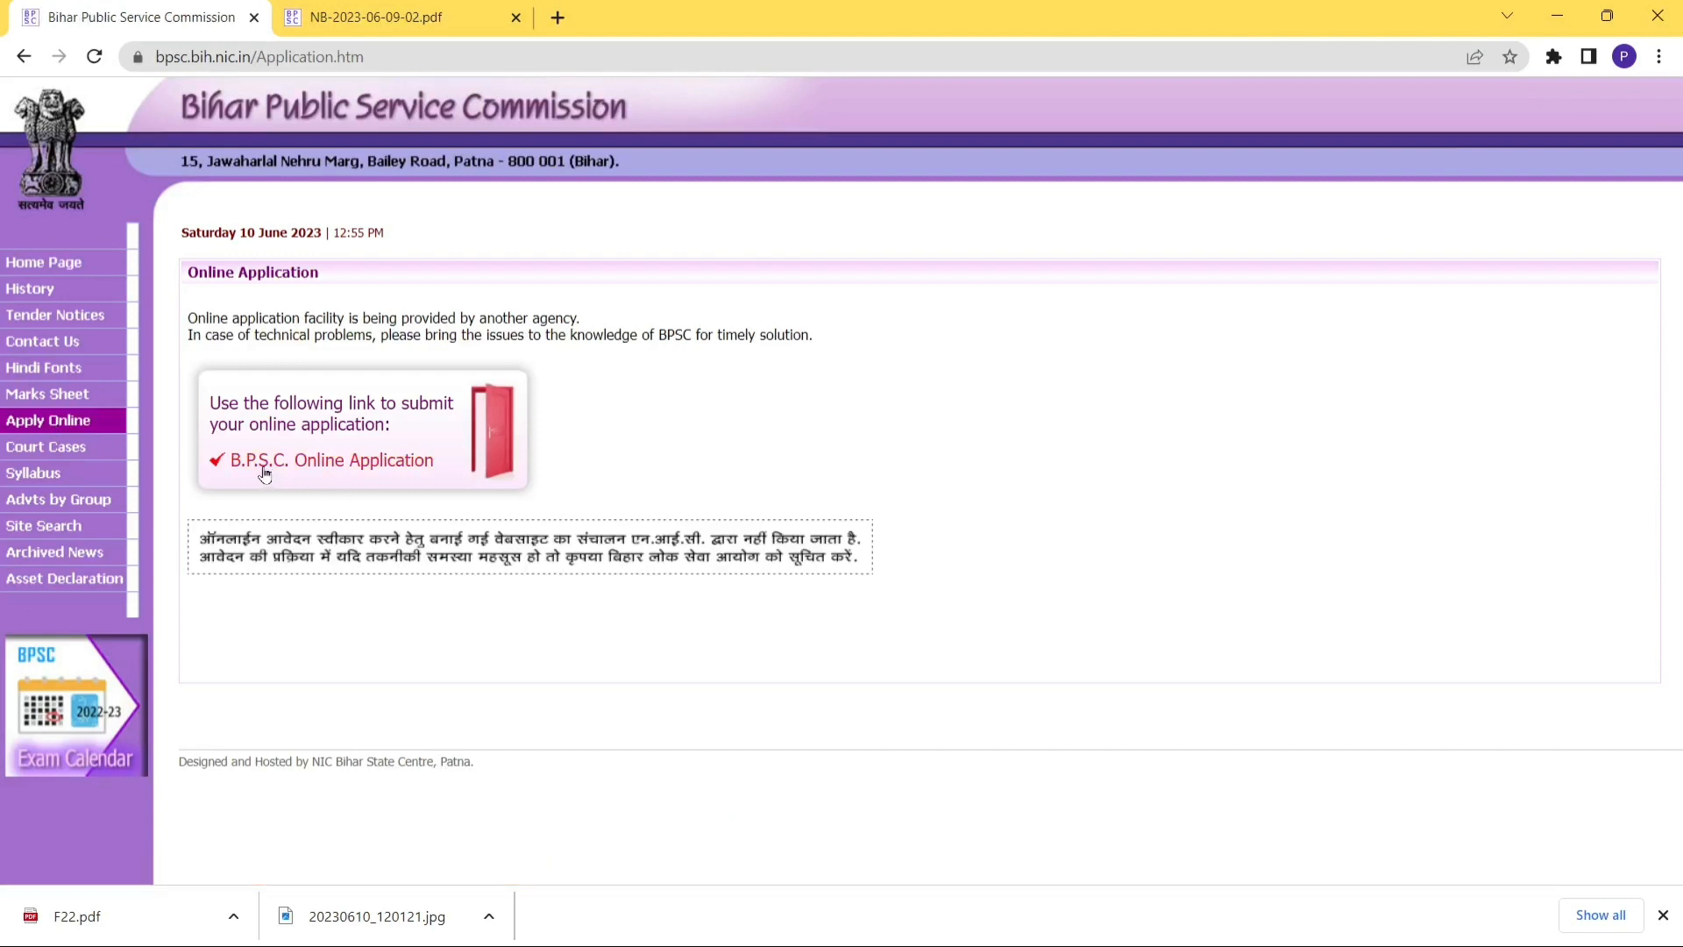
pyautogui.click(362, 464)
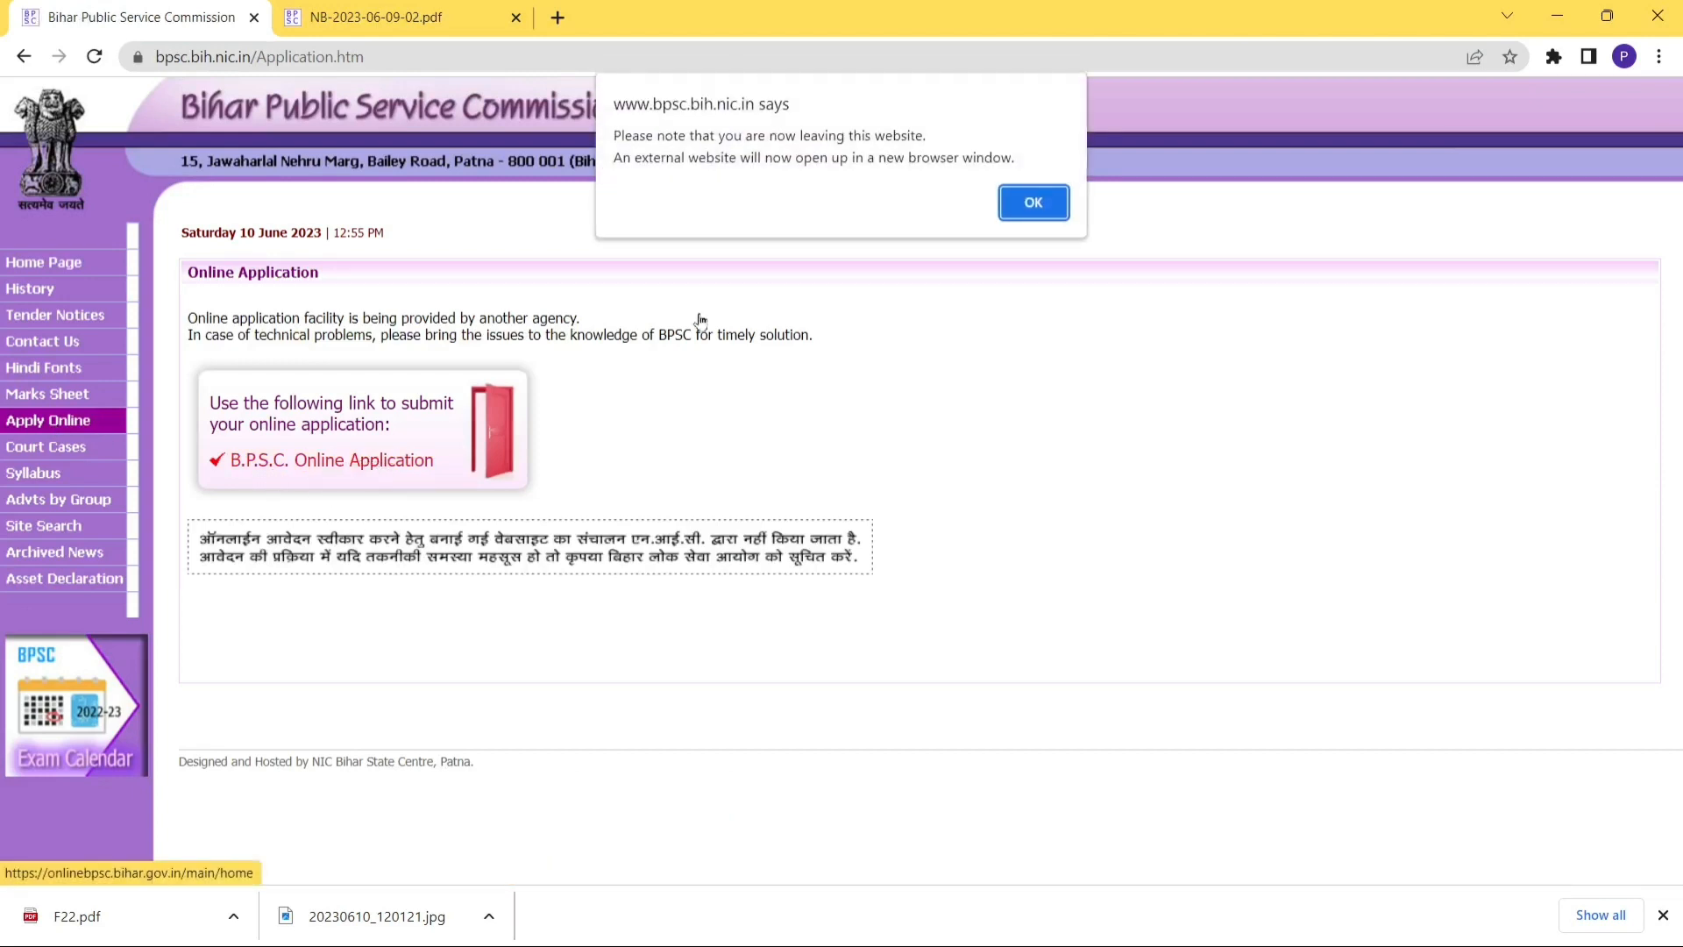
pyautogui.click(1034, 203)
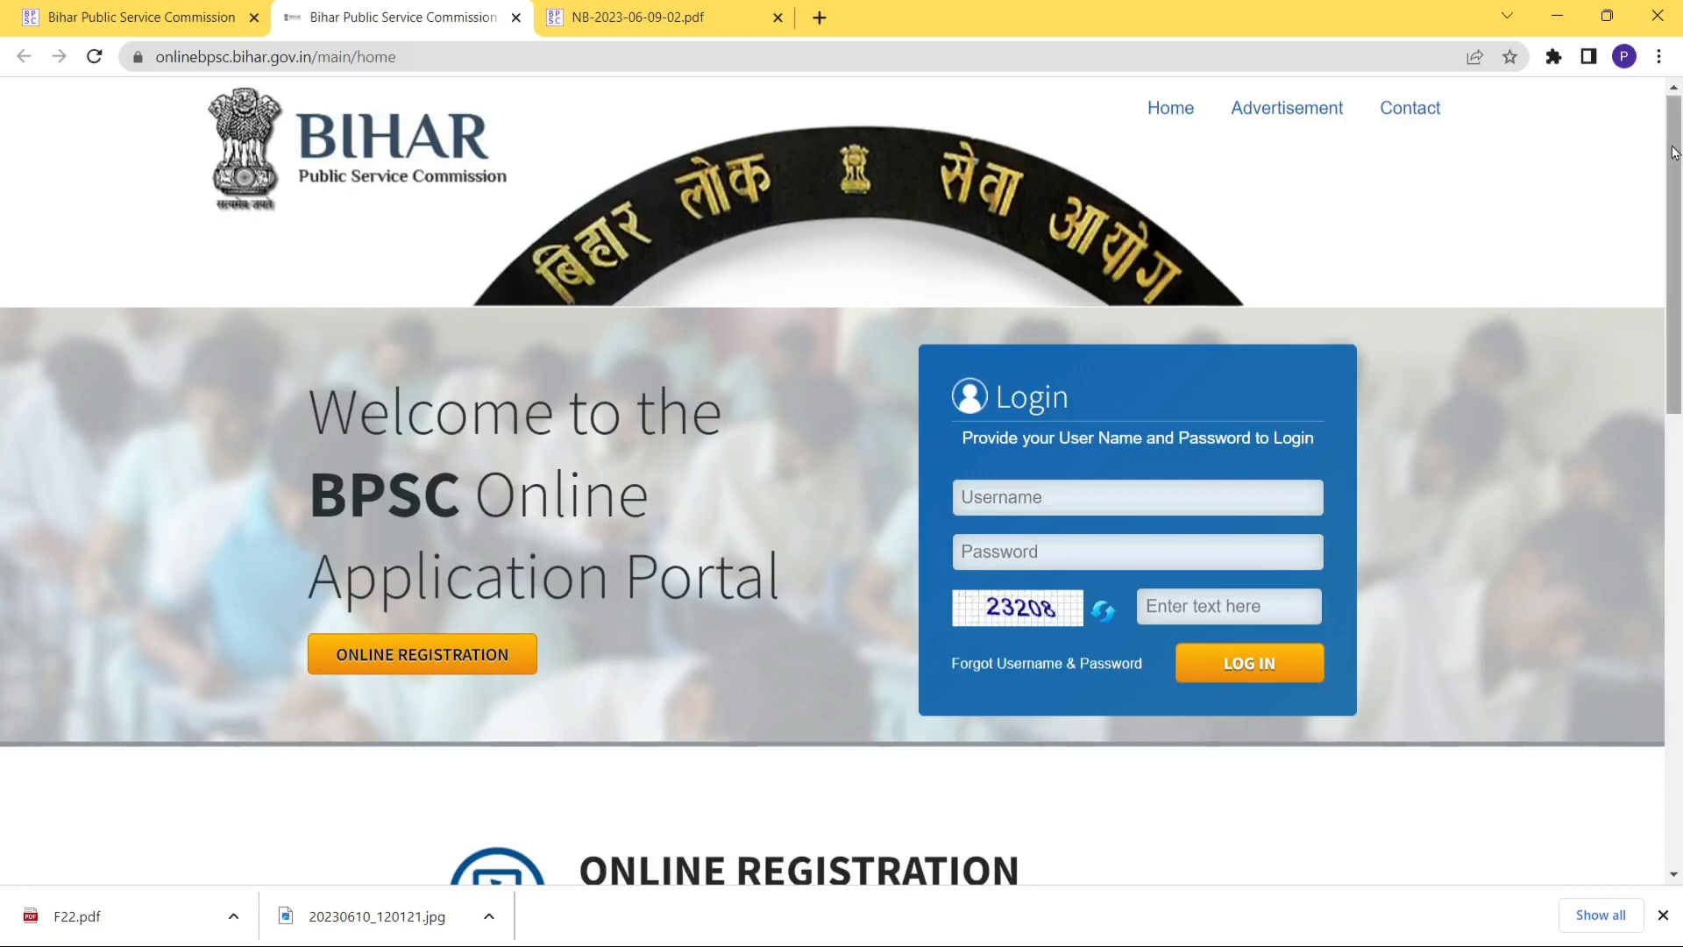
# Start applying for the live DEMO Teacher Recruitment Examination from the advertisements list.
pyautogui.moveTo(1677, 146); pyautogui.dragTo(1666, 433)
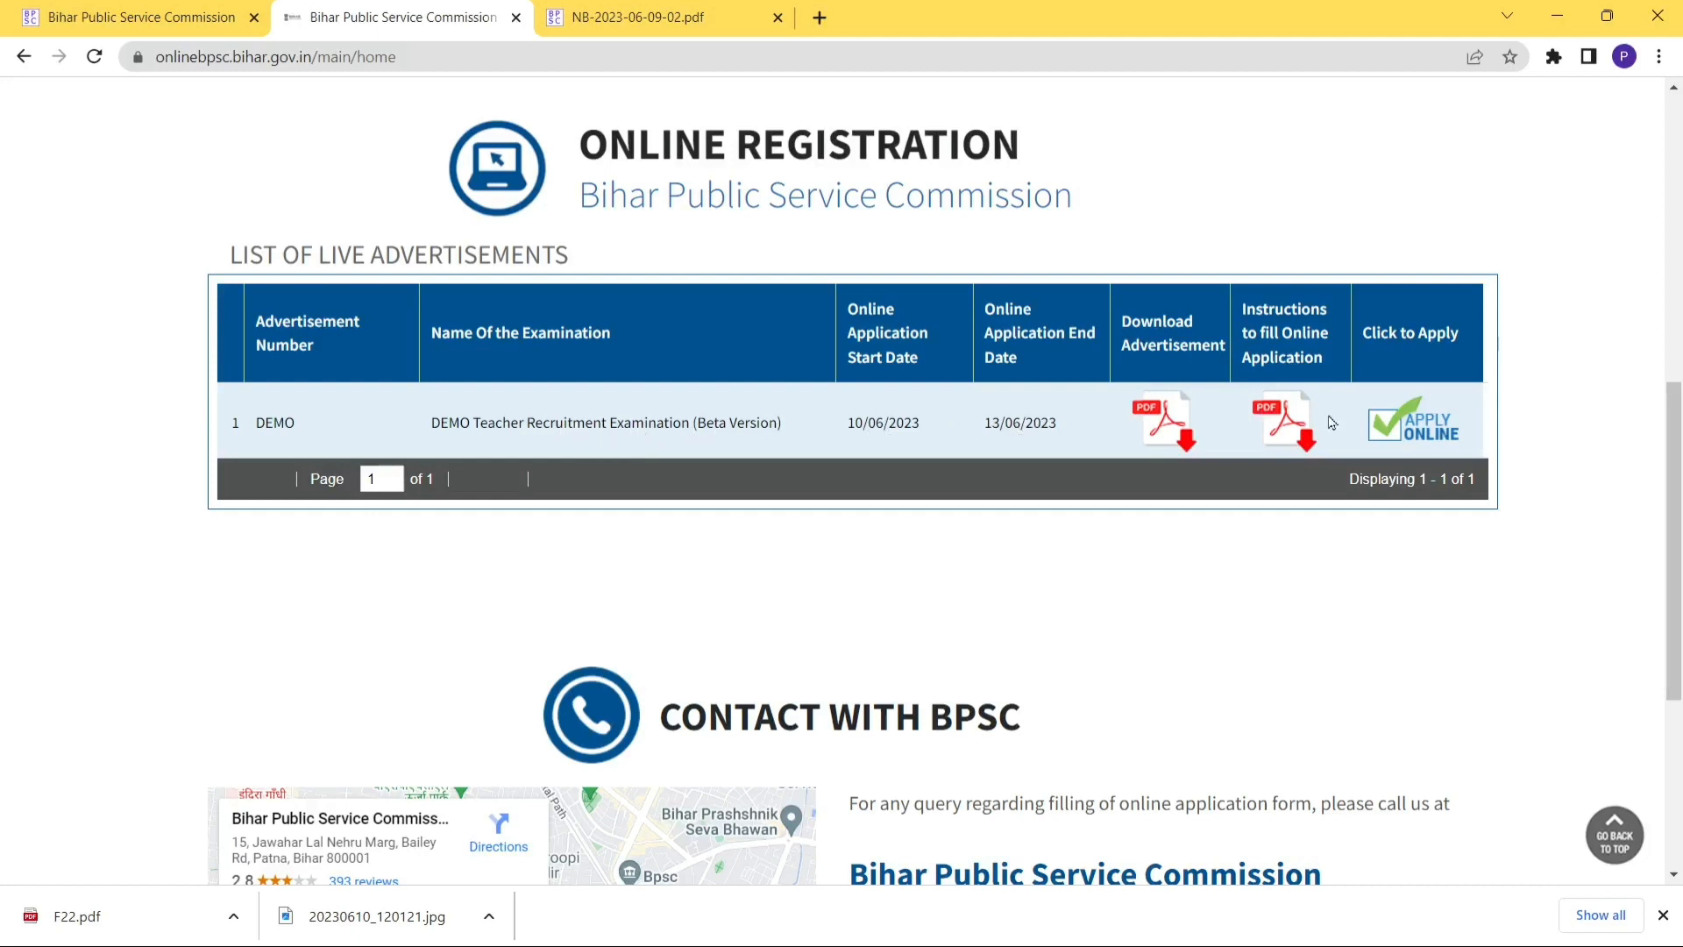
pyautogui.click(1415, 431)
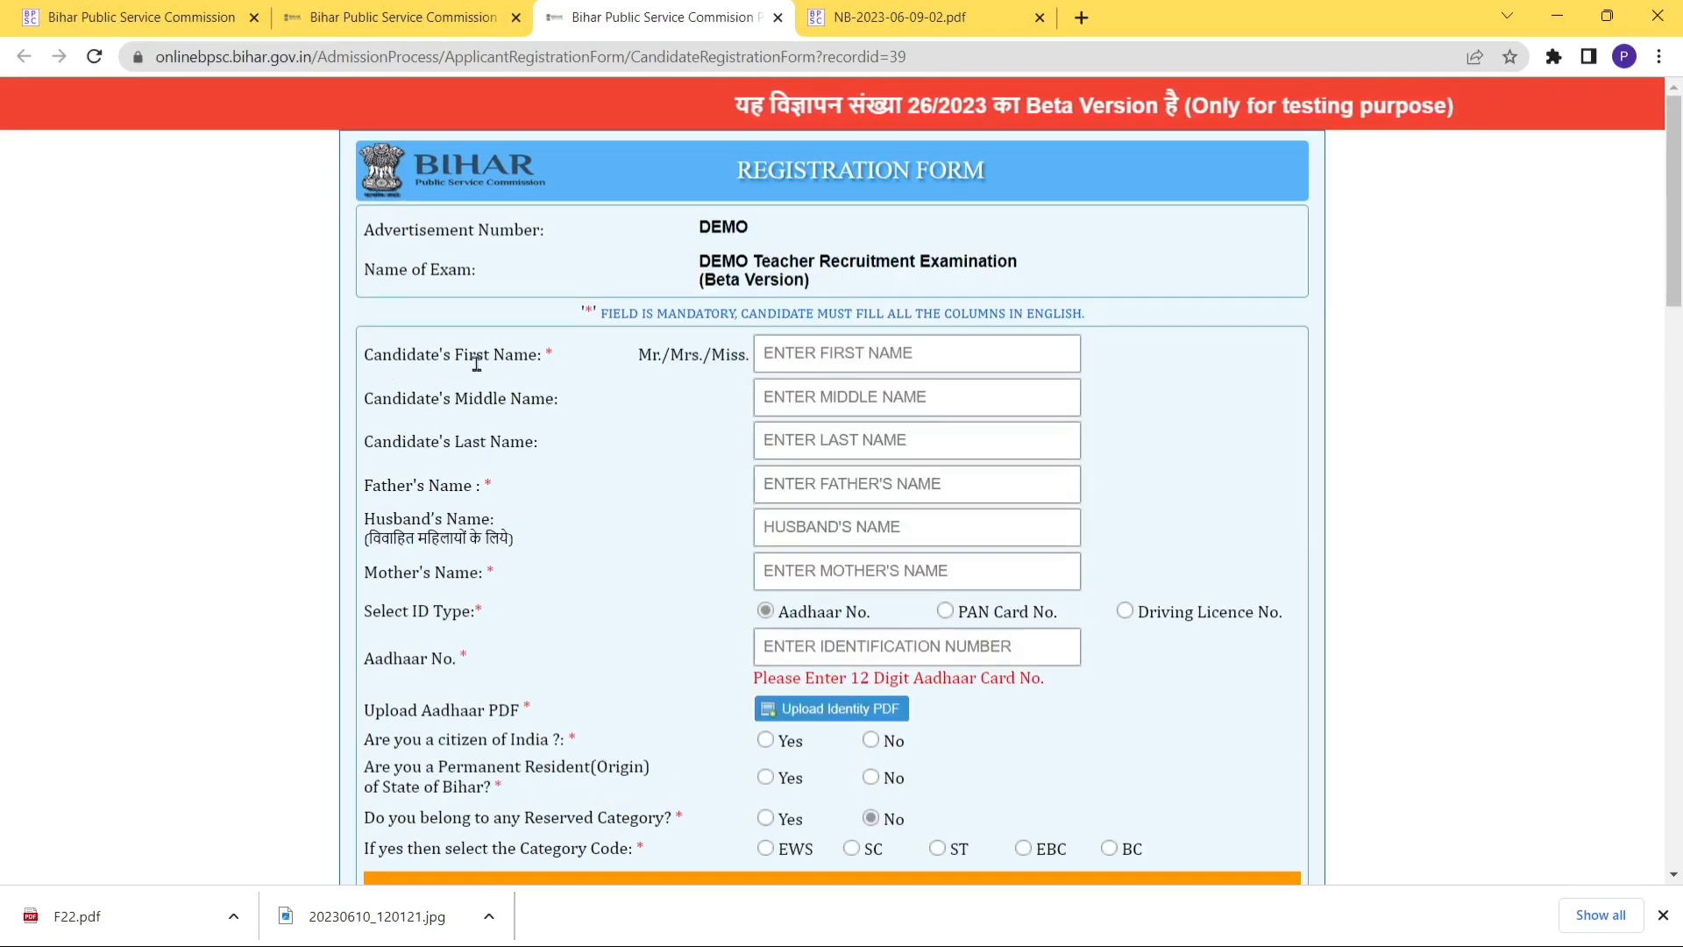
# Enter the candidate's first and last name.
pyautogui.click(775, 355)
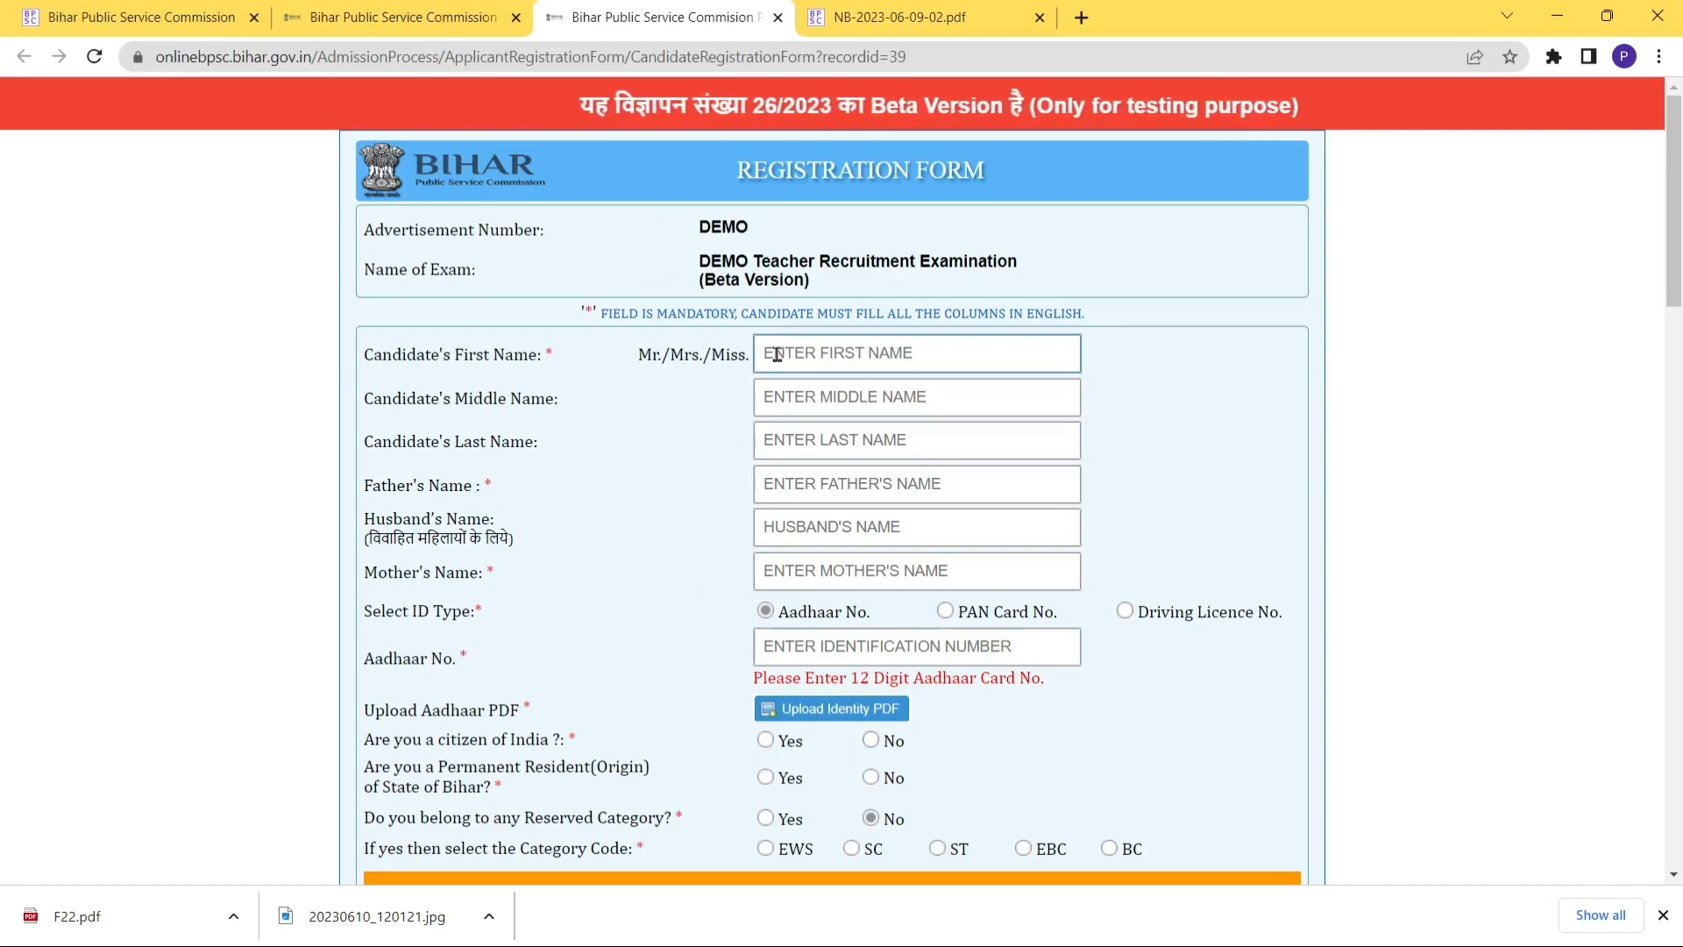
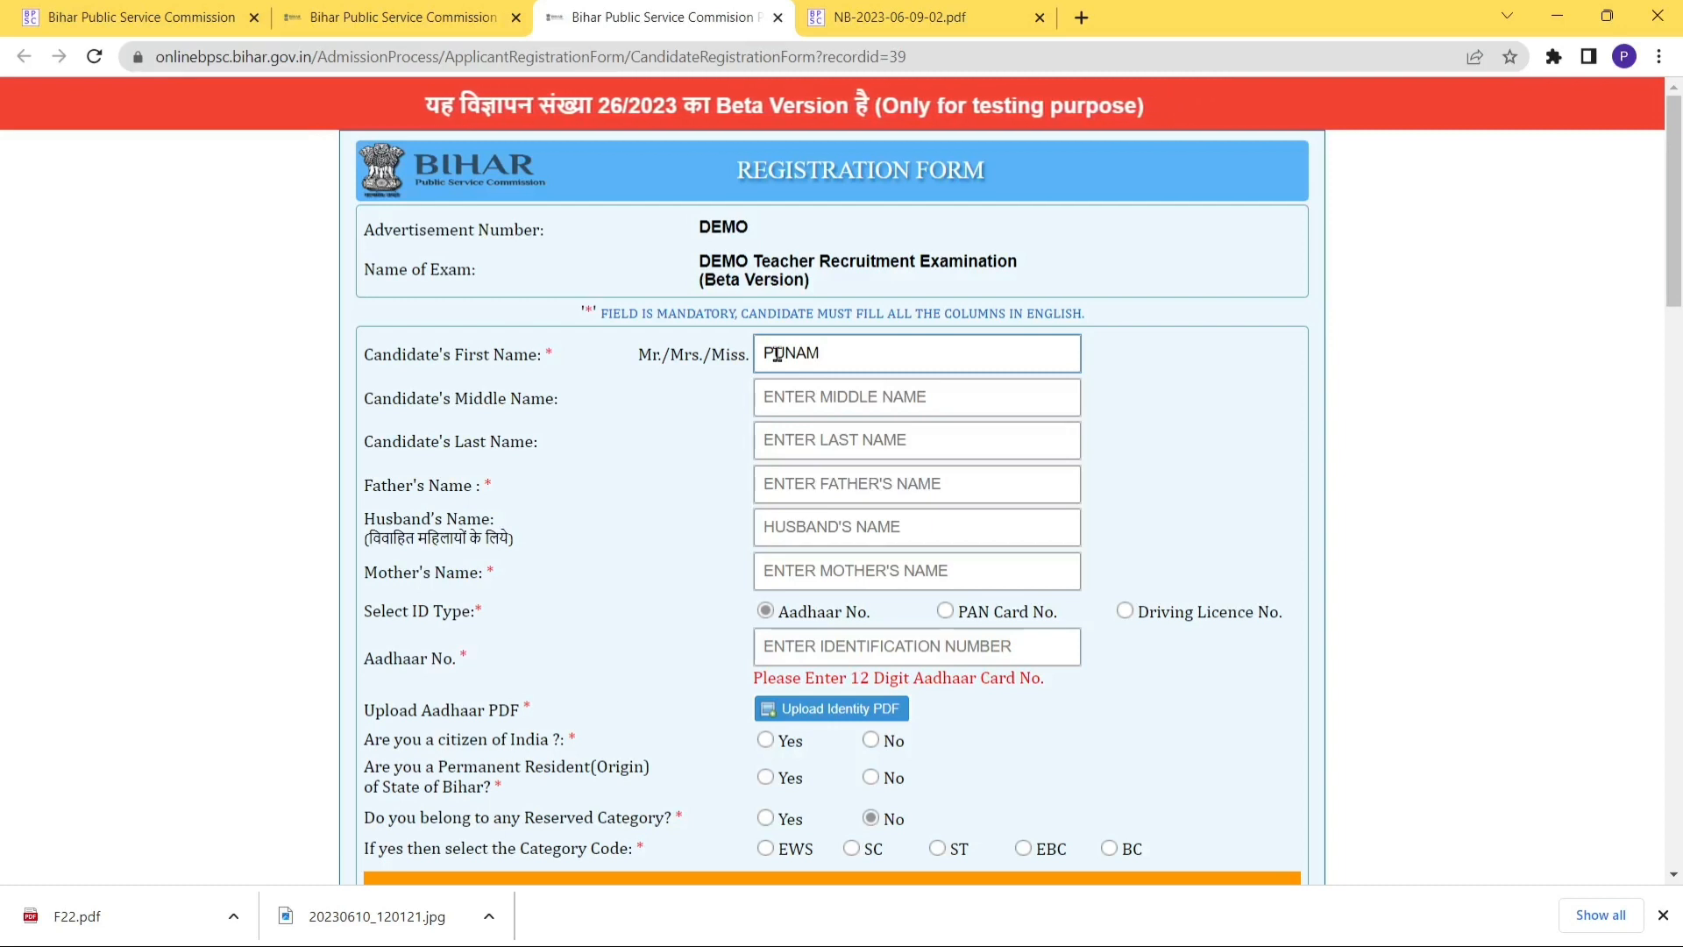
pyautogui.click(801, 439)
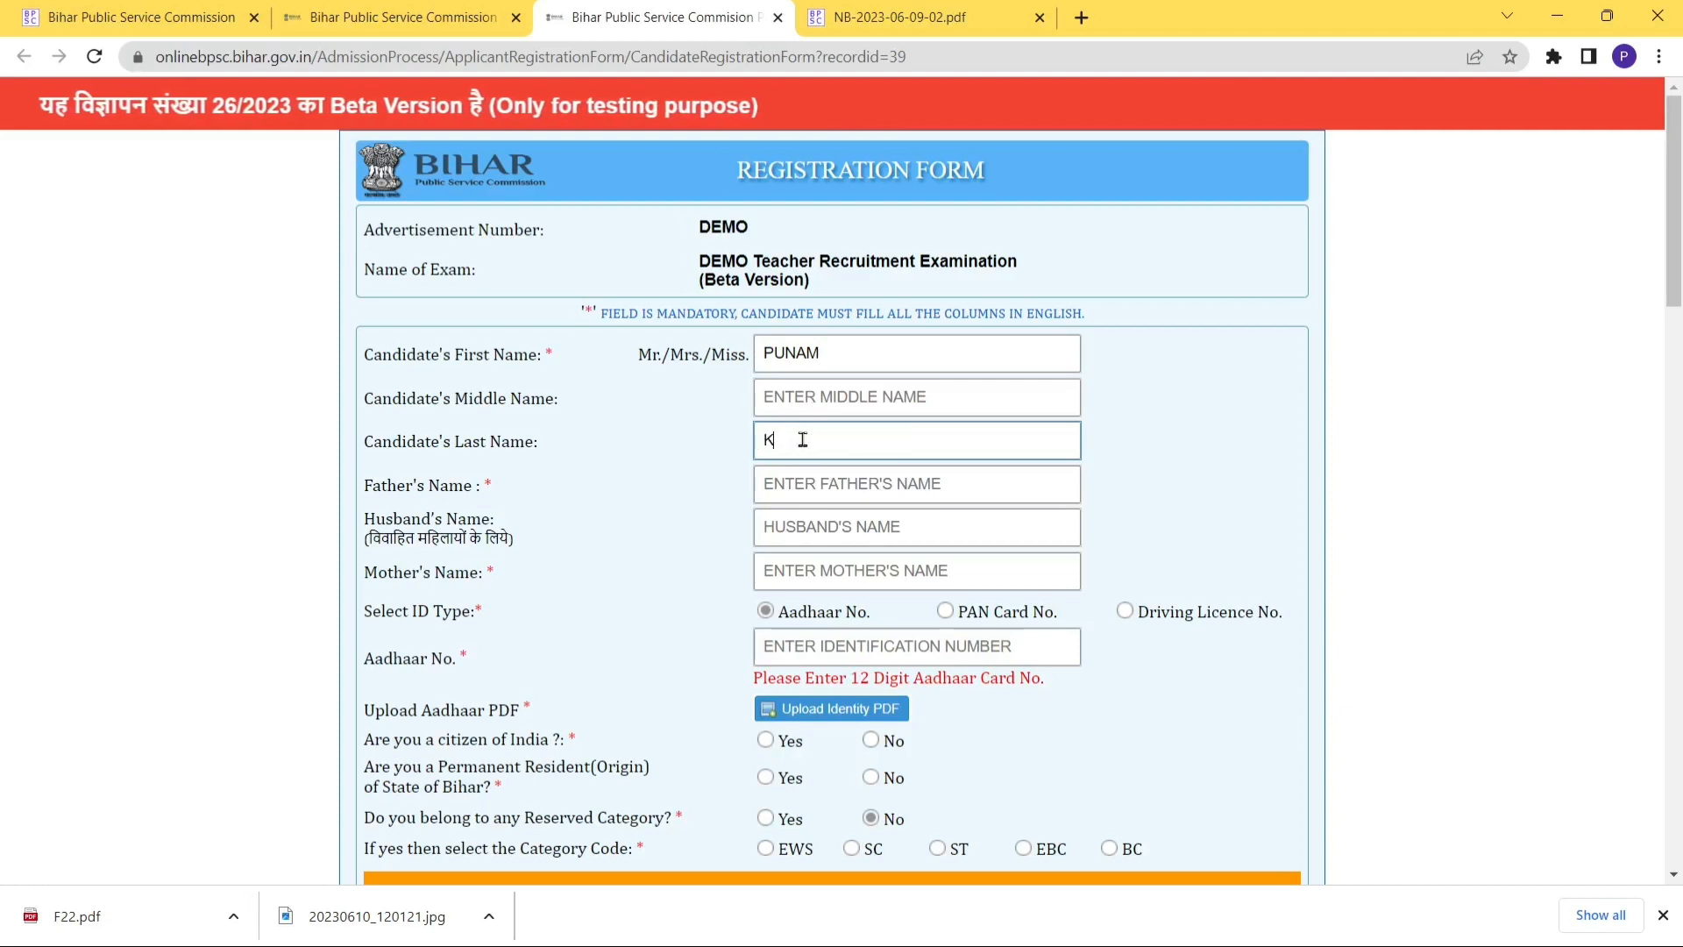
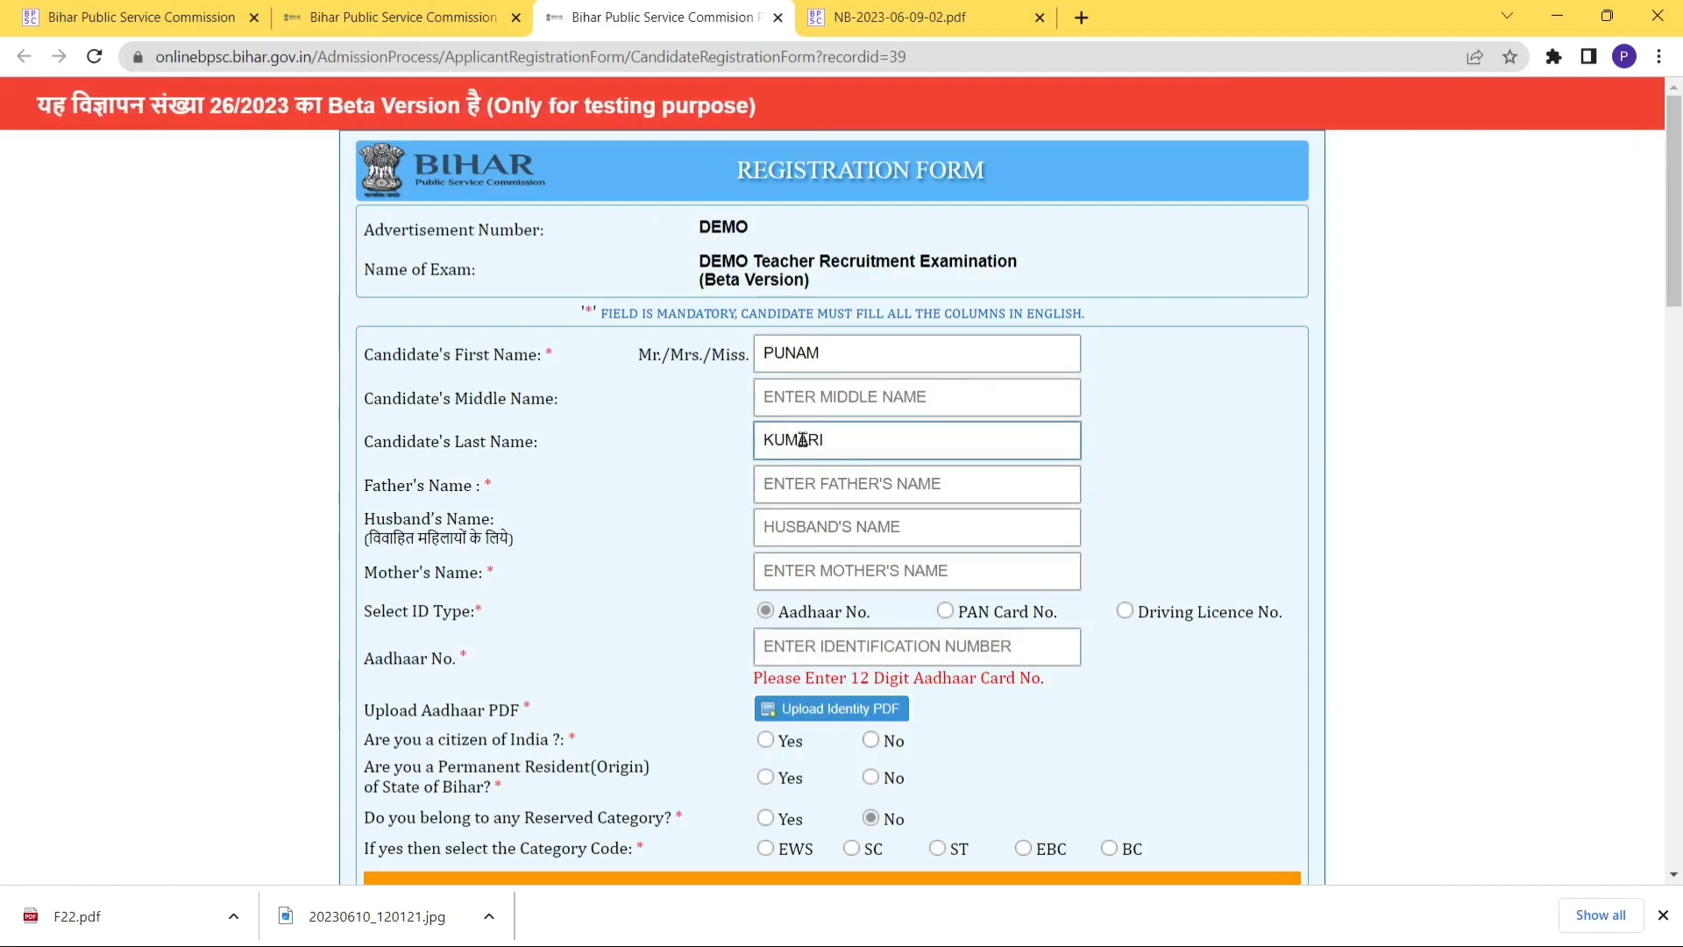
# Fill in the father's name and the mother's name.
pyautogui.click(791, 486)
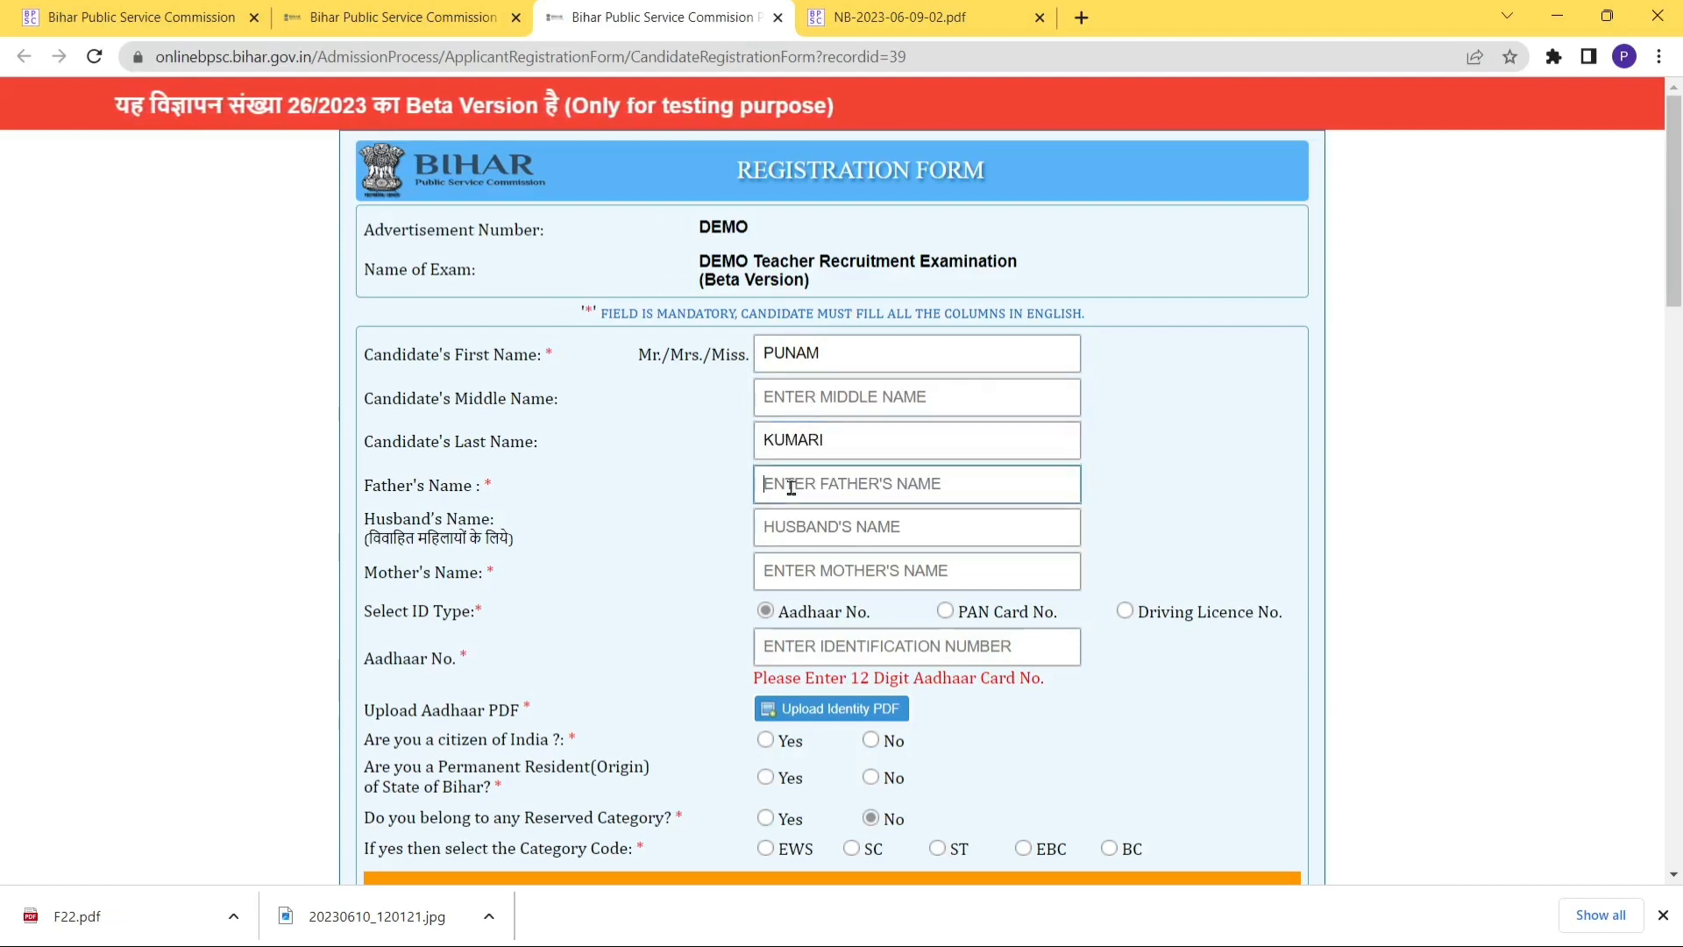
pyautogui.write('ABC')
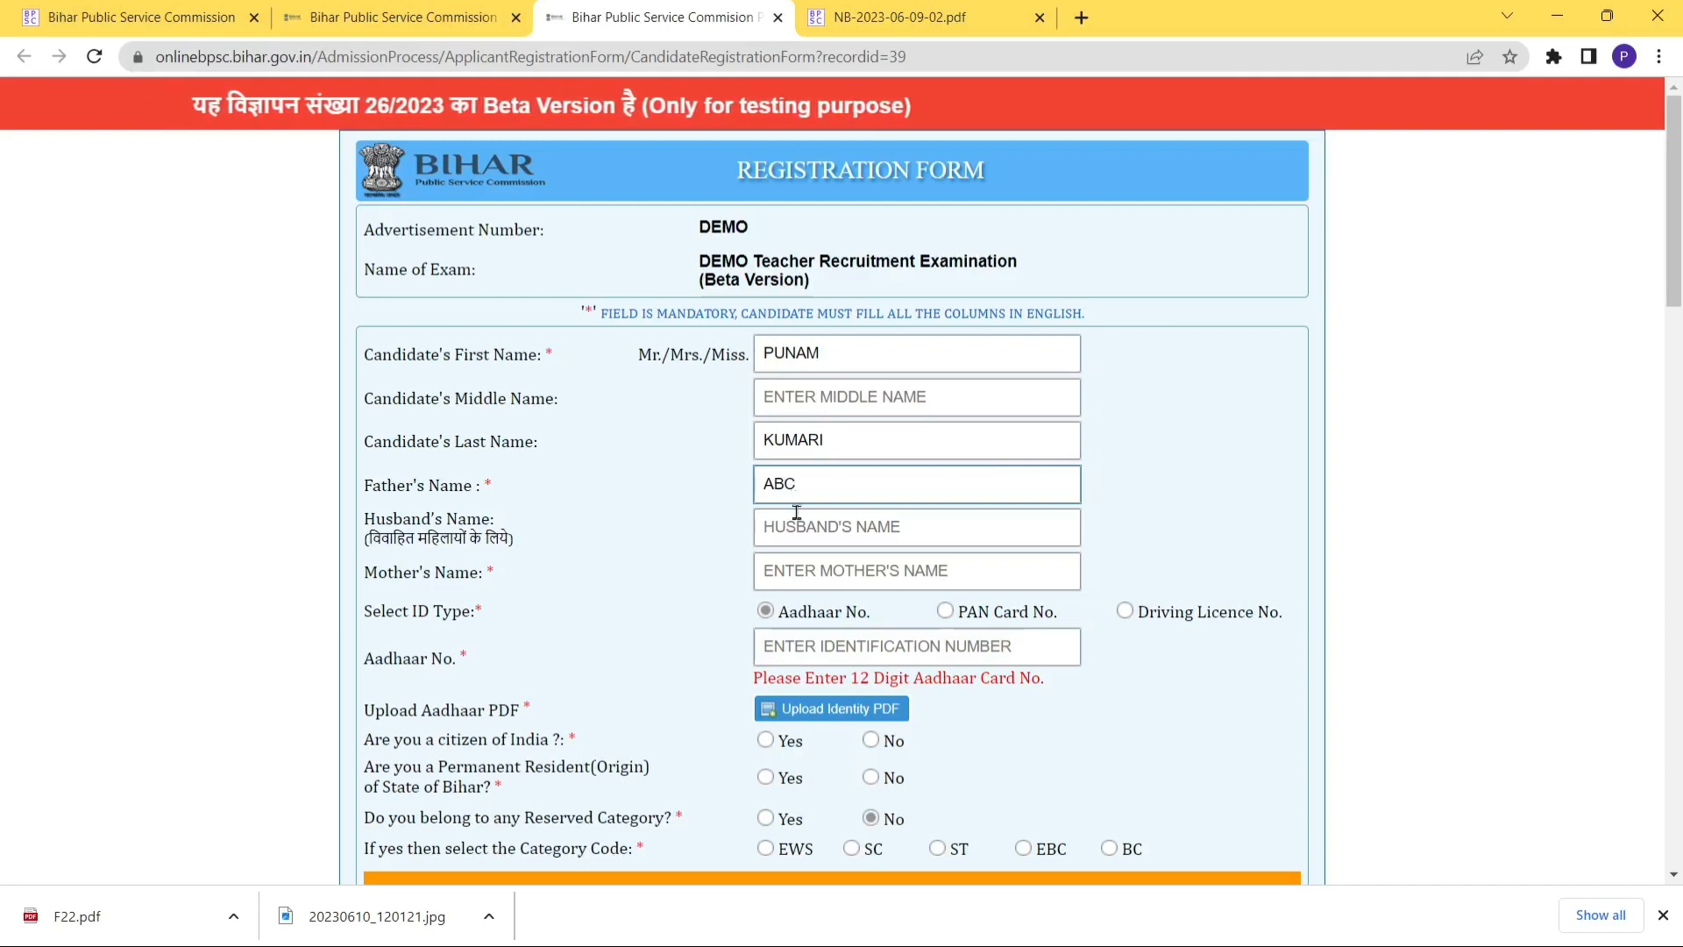
pyautogui.click(784, 534)
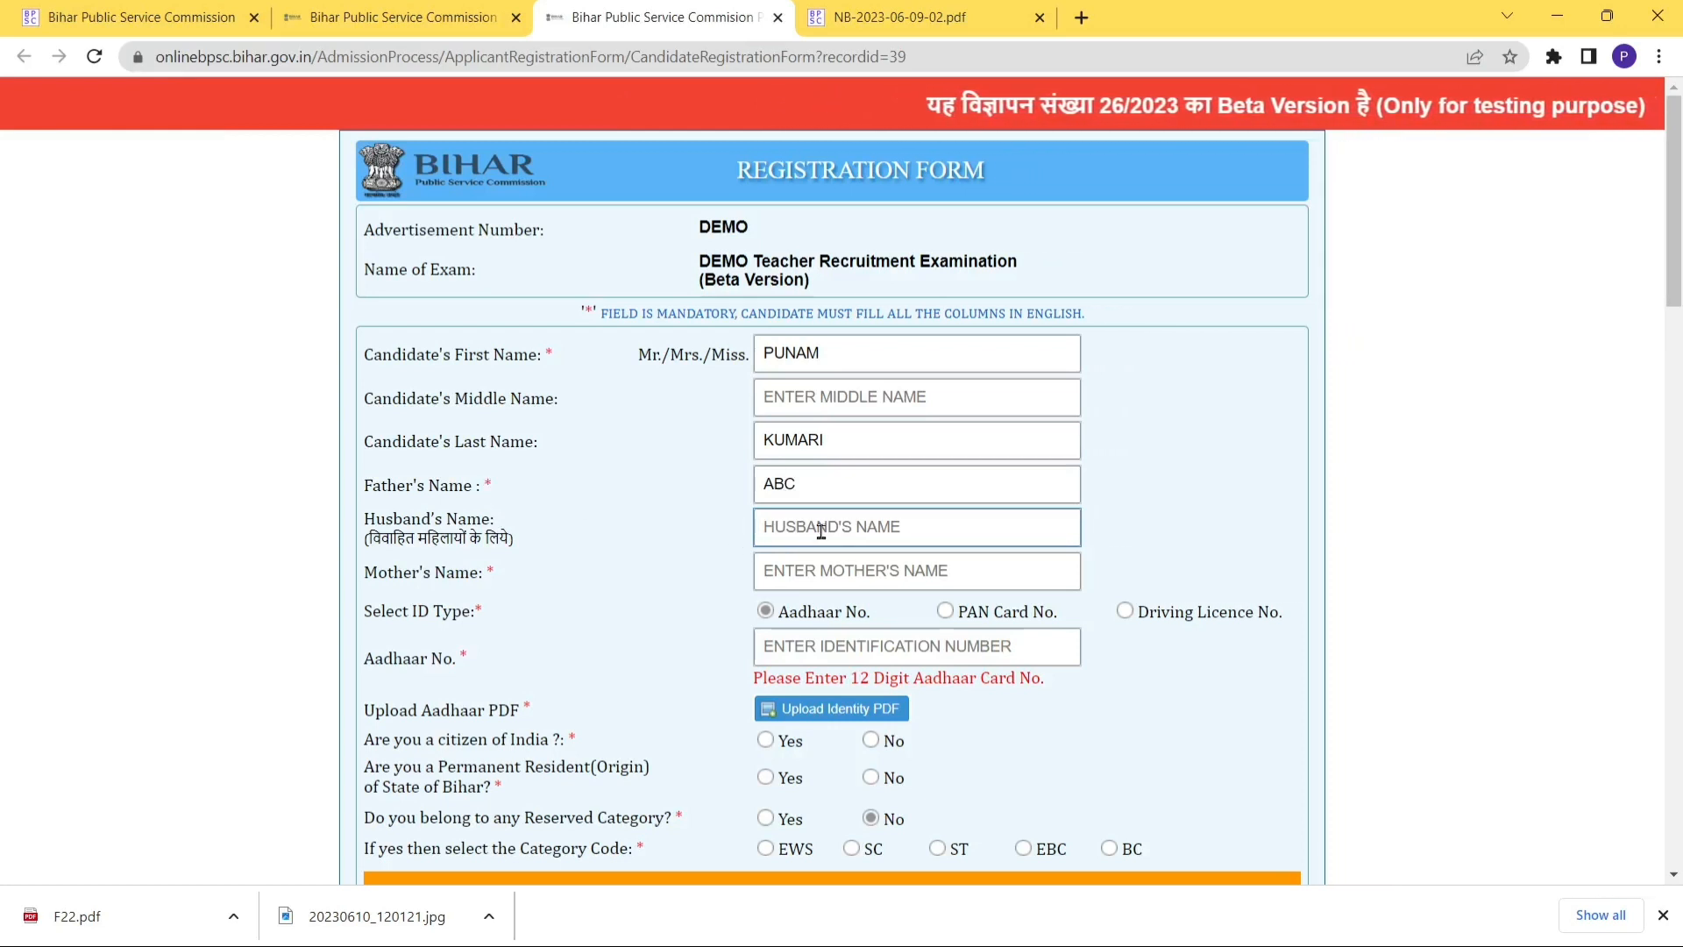
pyautogui.click(759, 567)
pyautogui.write('ABC')
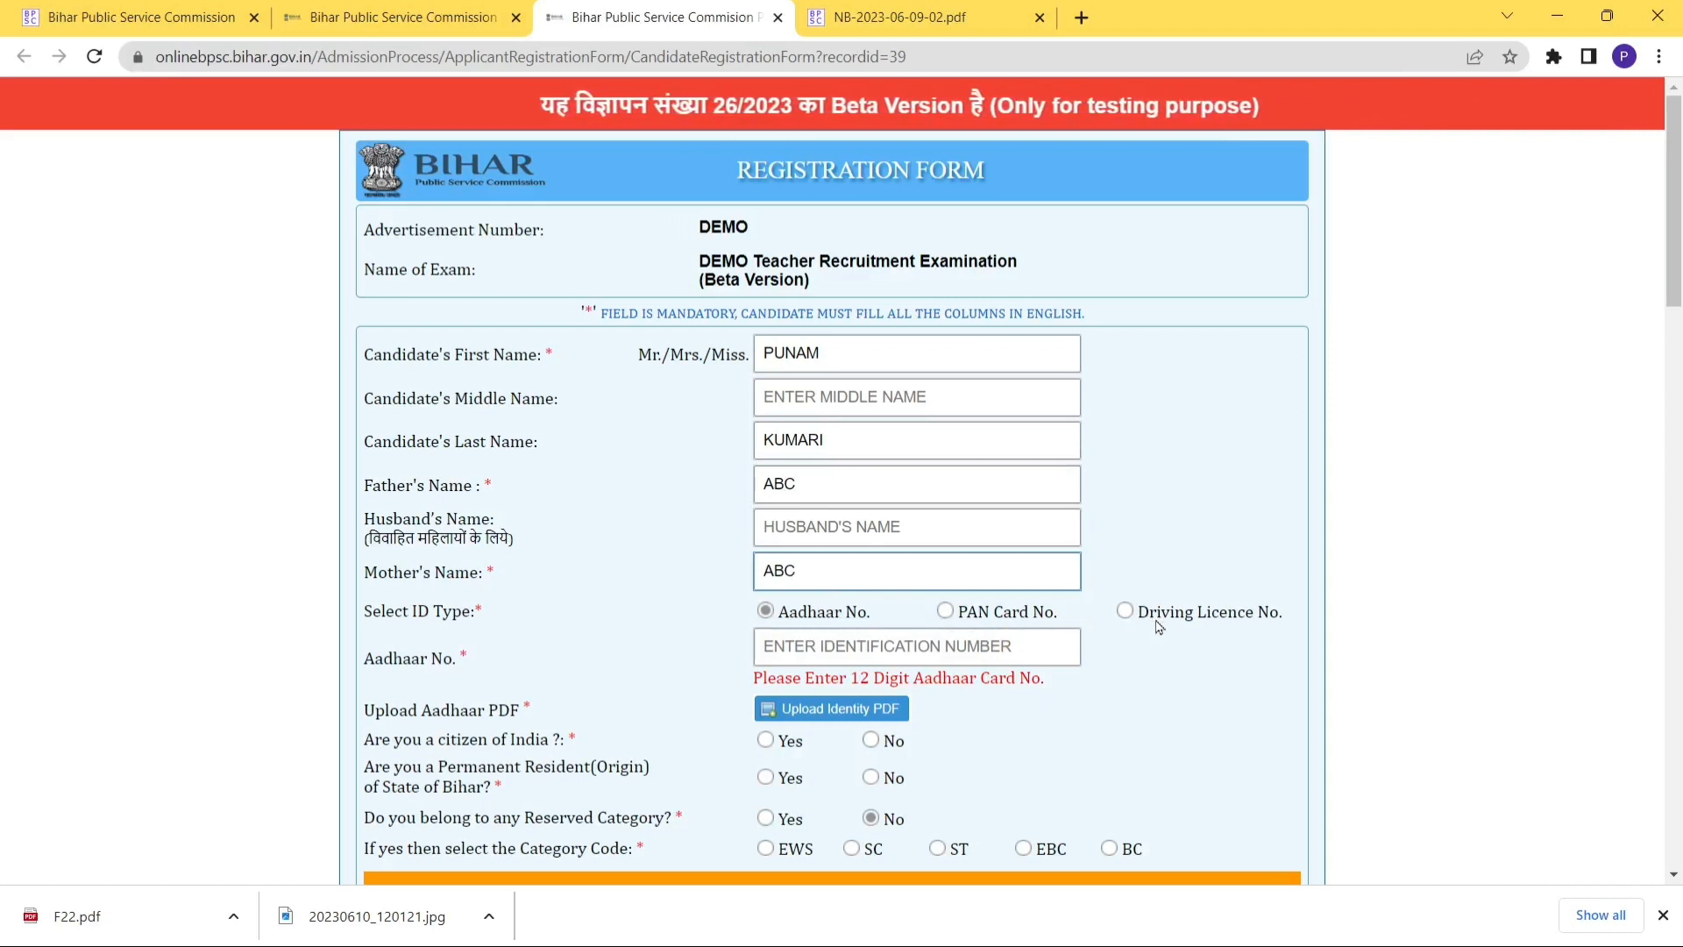
# Choose Aadhaar as the identity type and enter the 12-digit Aadhaar number.
pyautogui.click(768, 613)
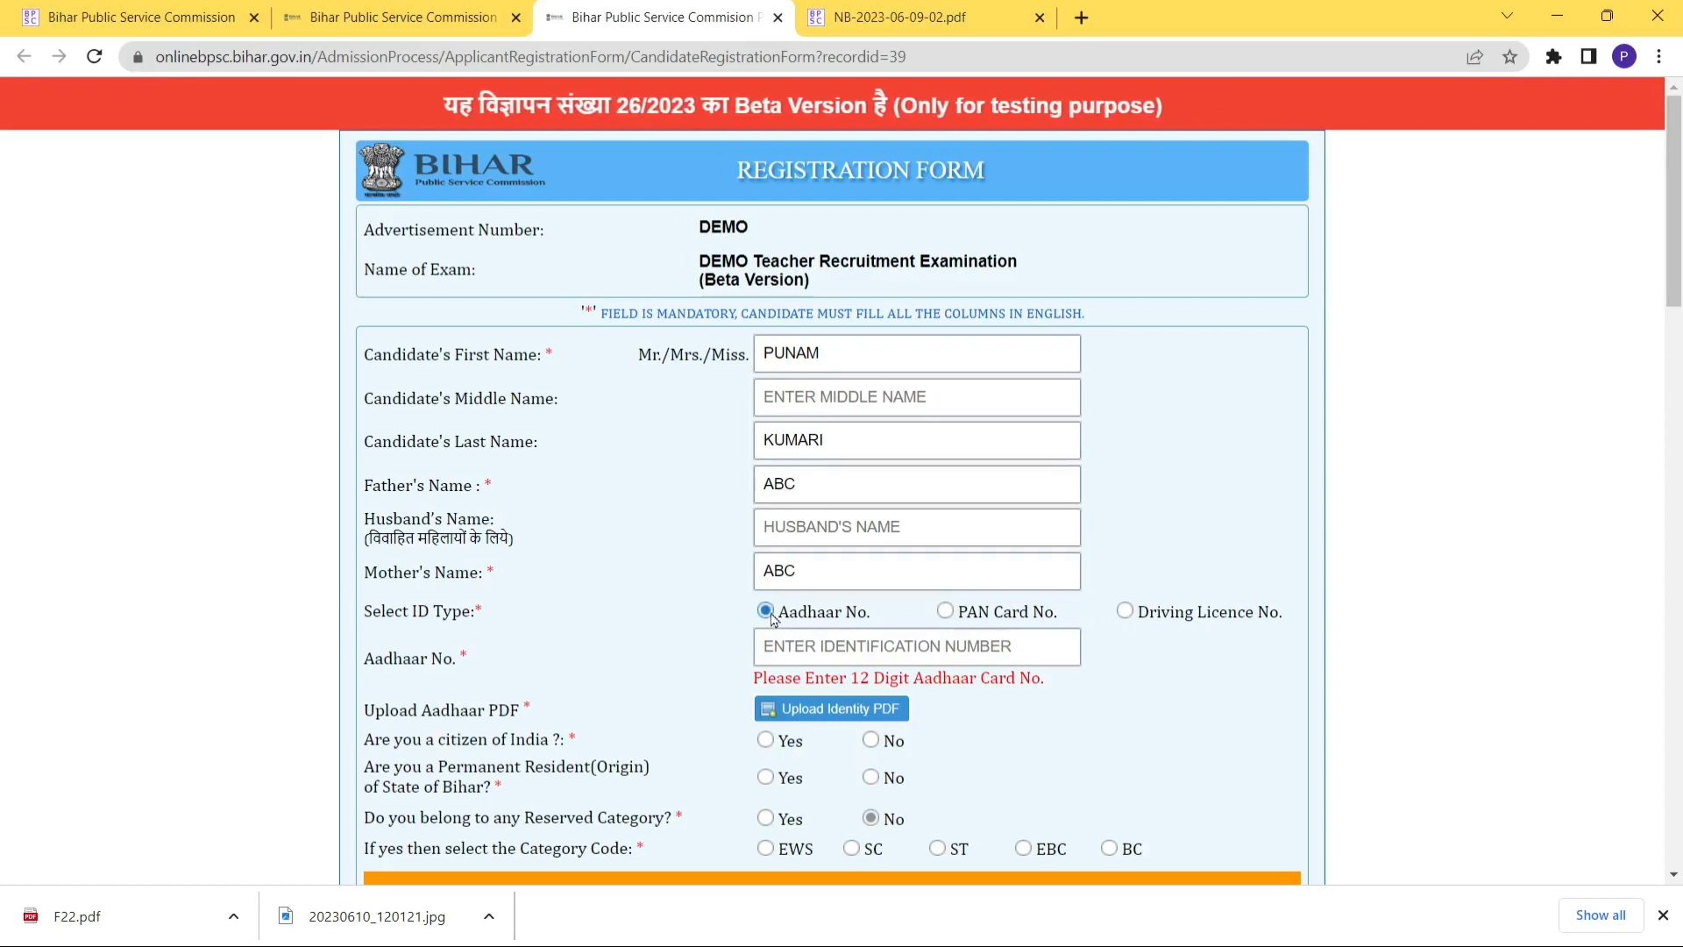
pyautogui.click(802, 651)
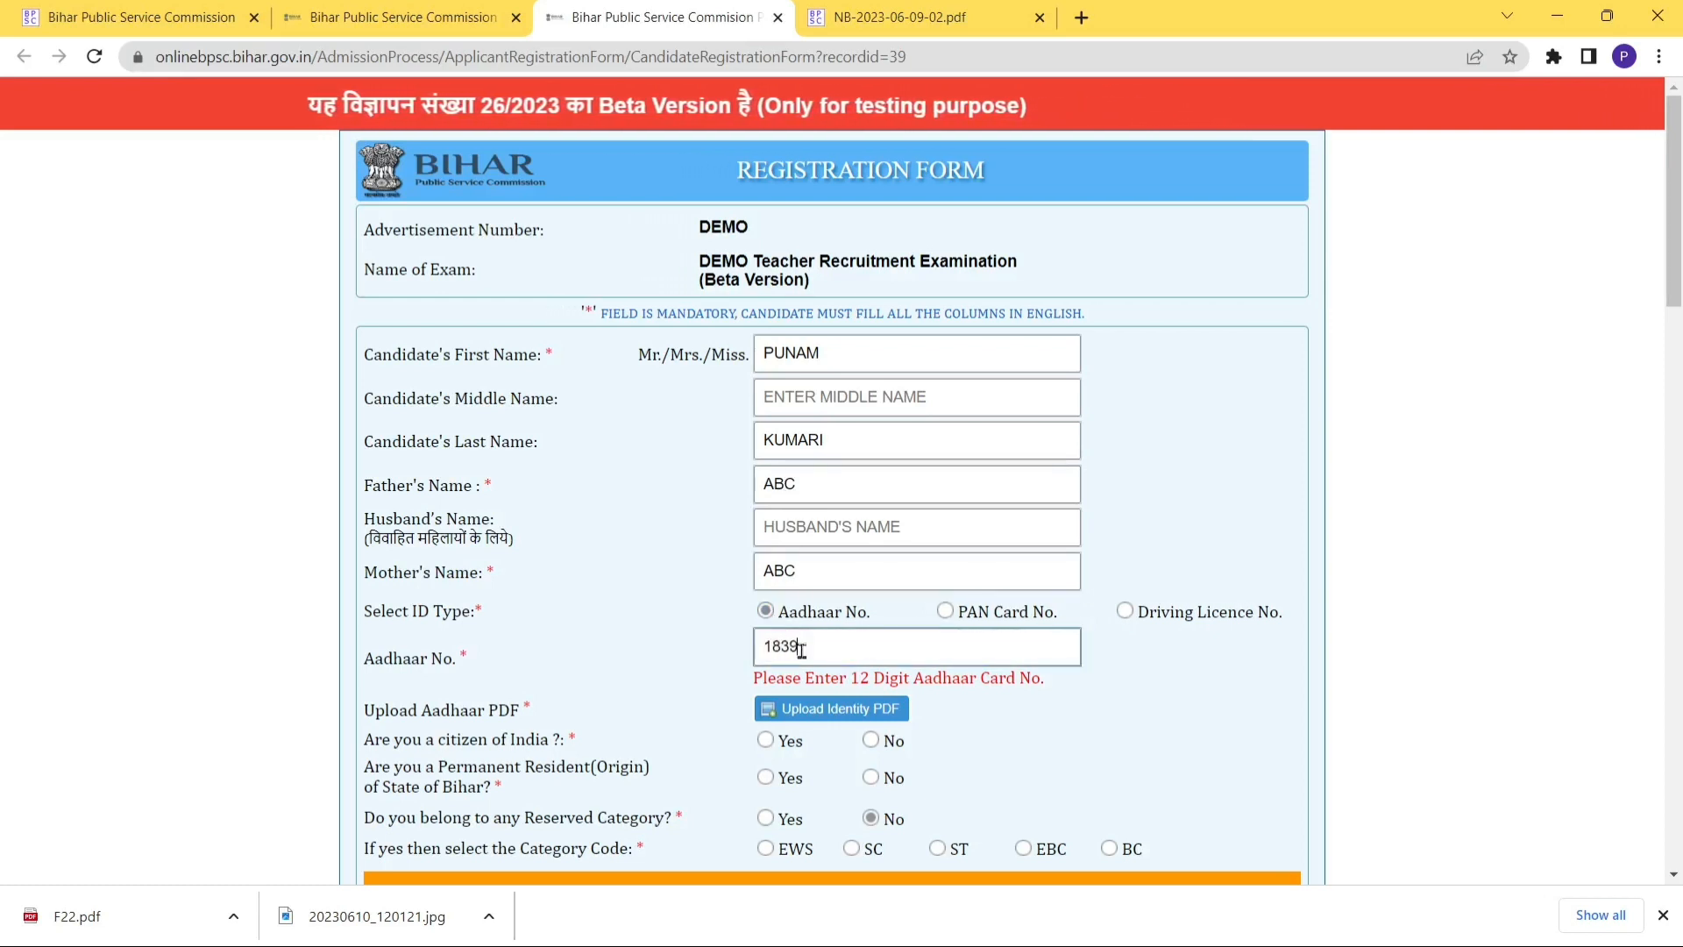
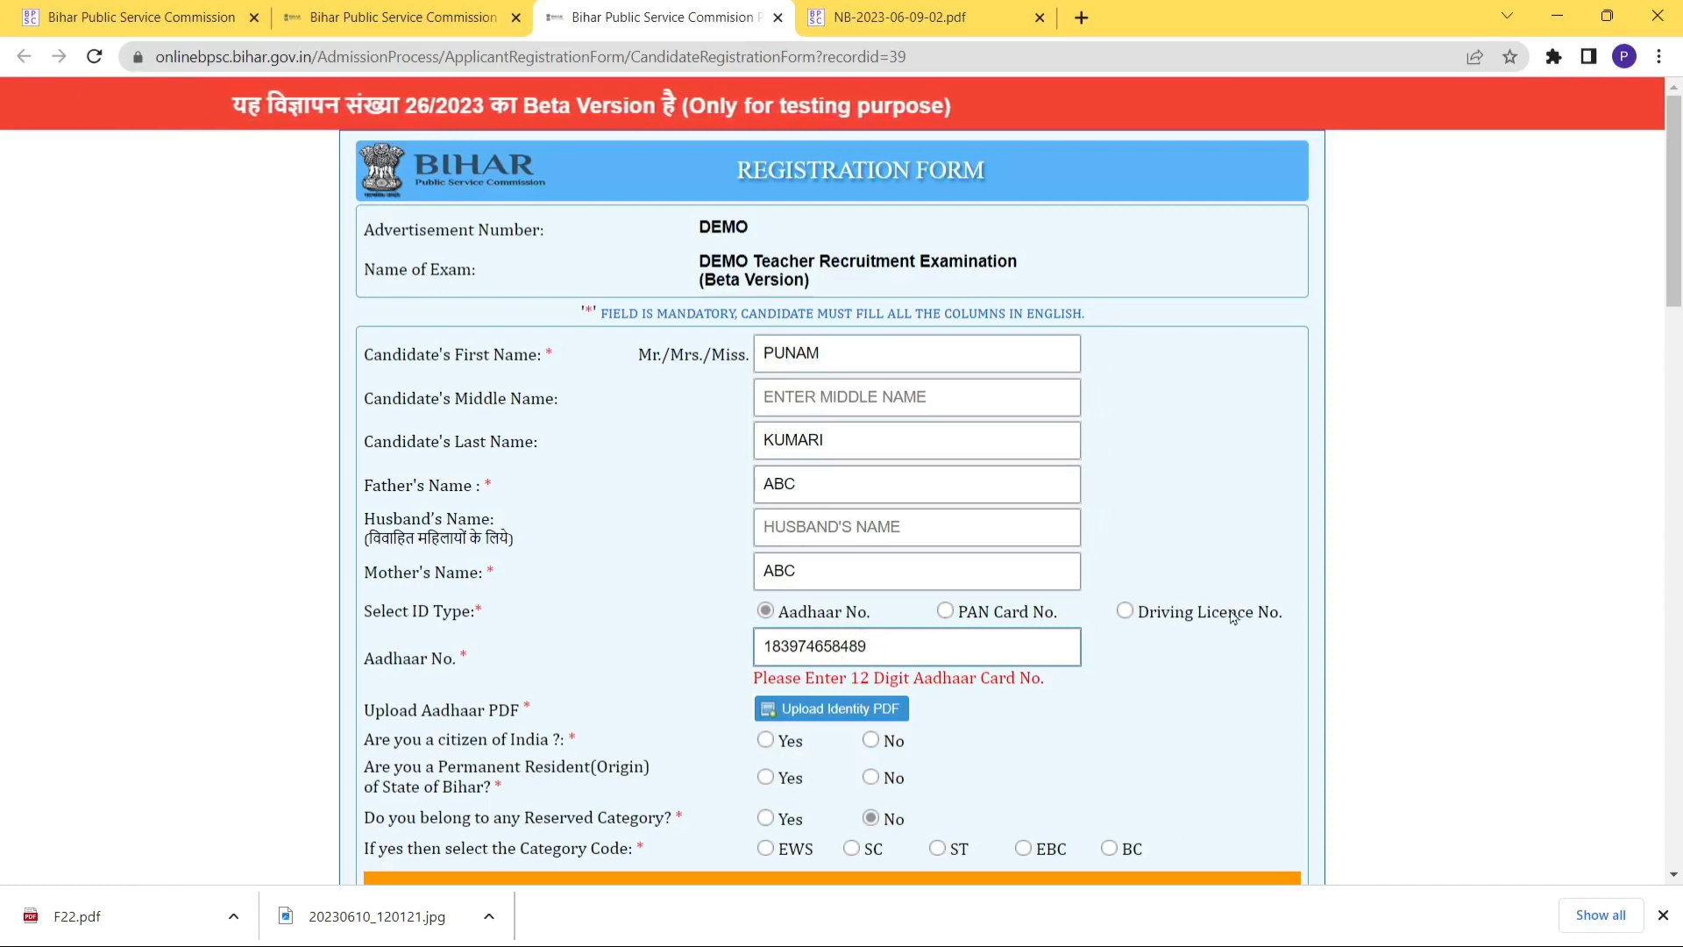
# Answer Yes to Indian citizenship and to permanent Bihar residency.
pyautogui.click(846, 714)
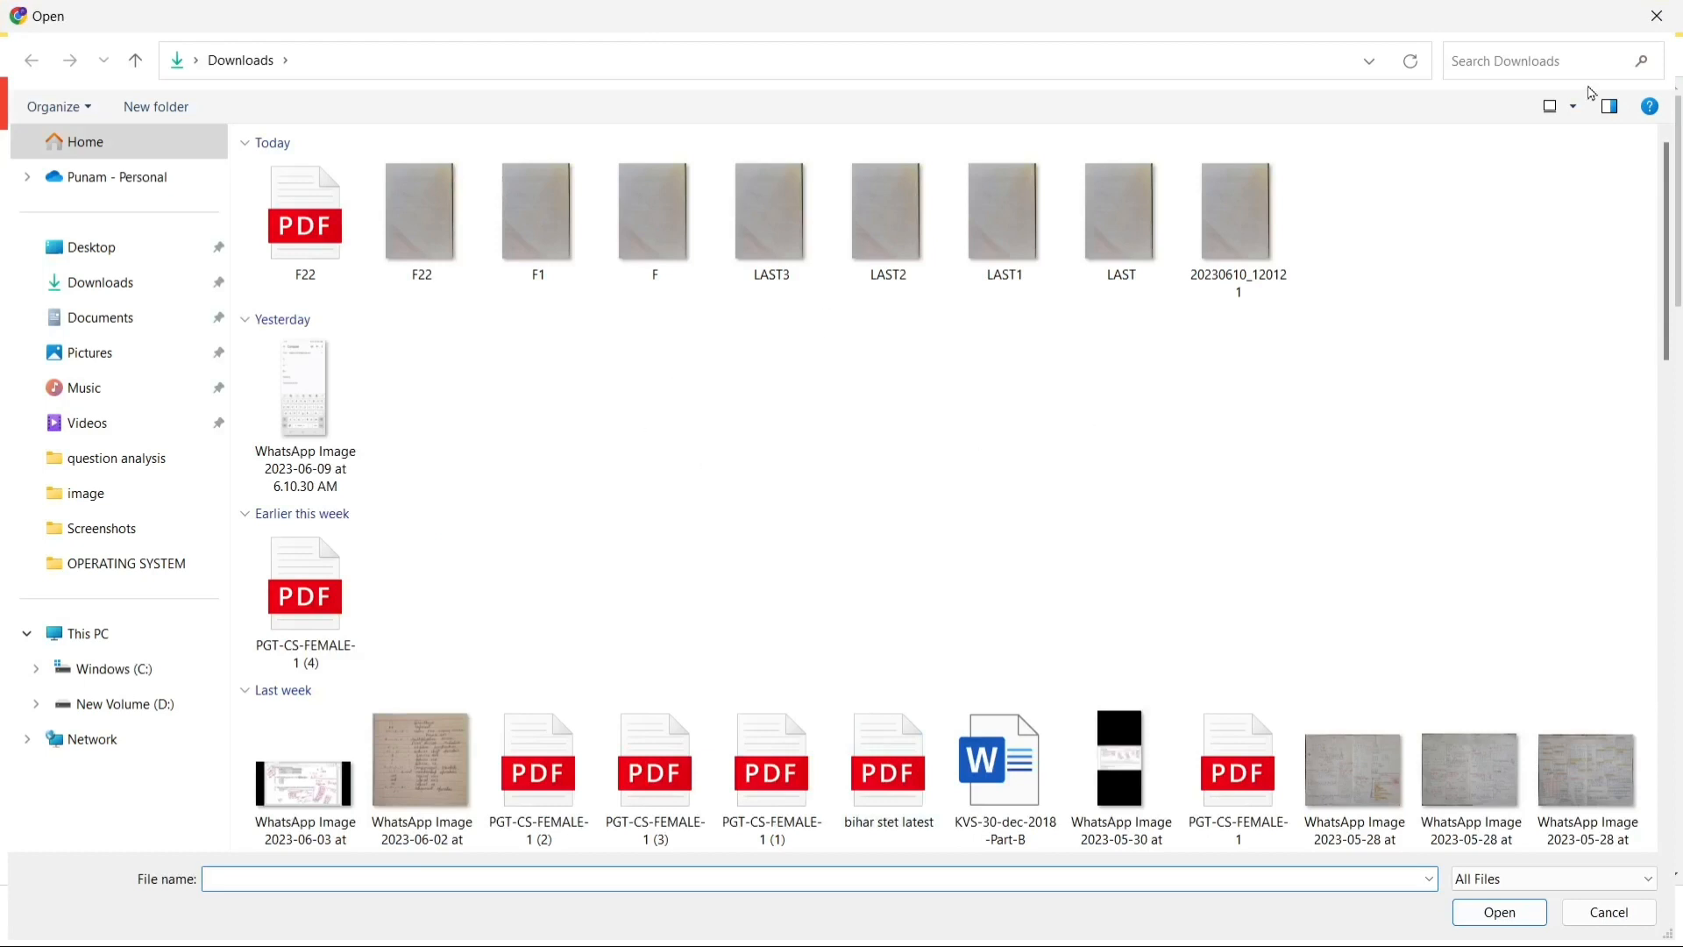
pyautogui.click(1653, 17)
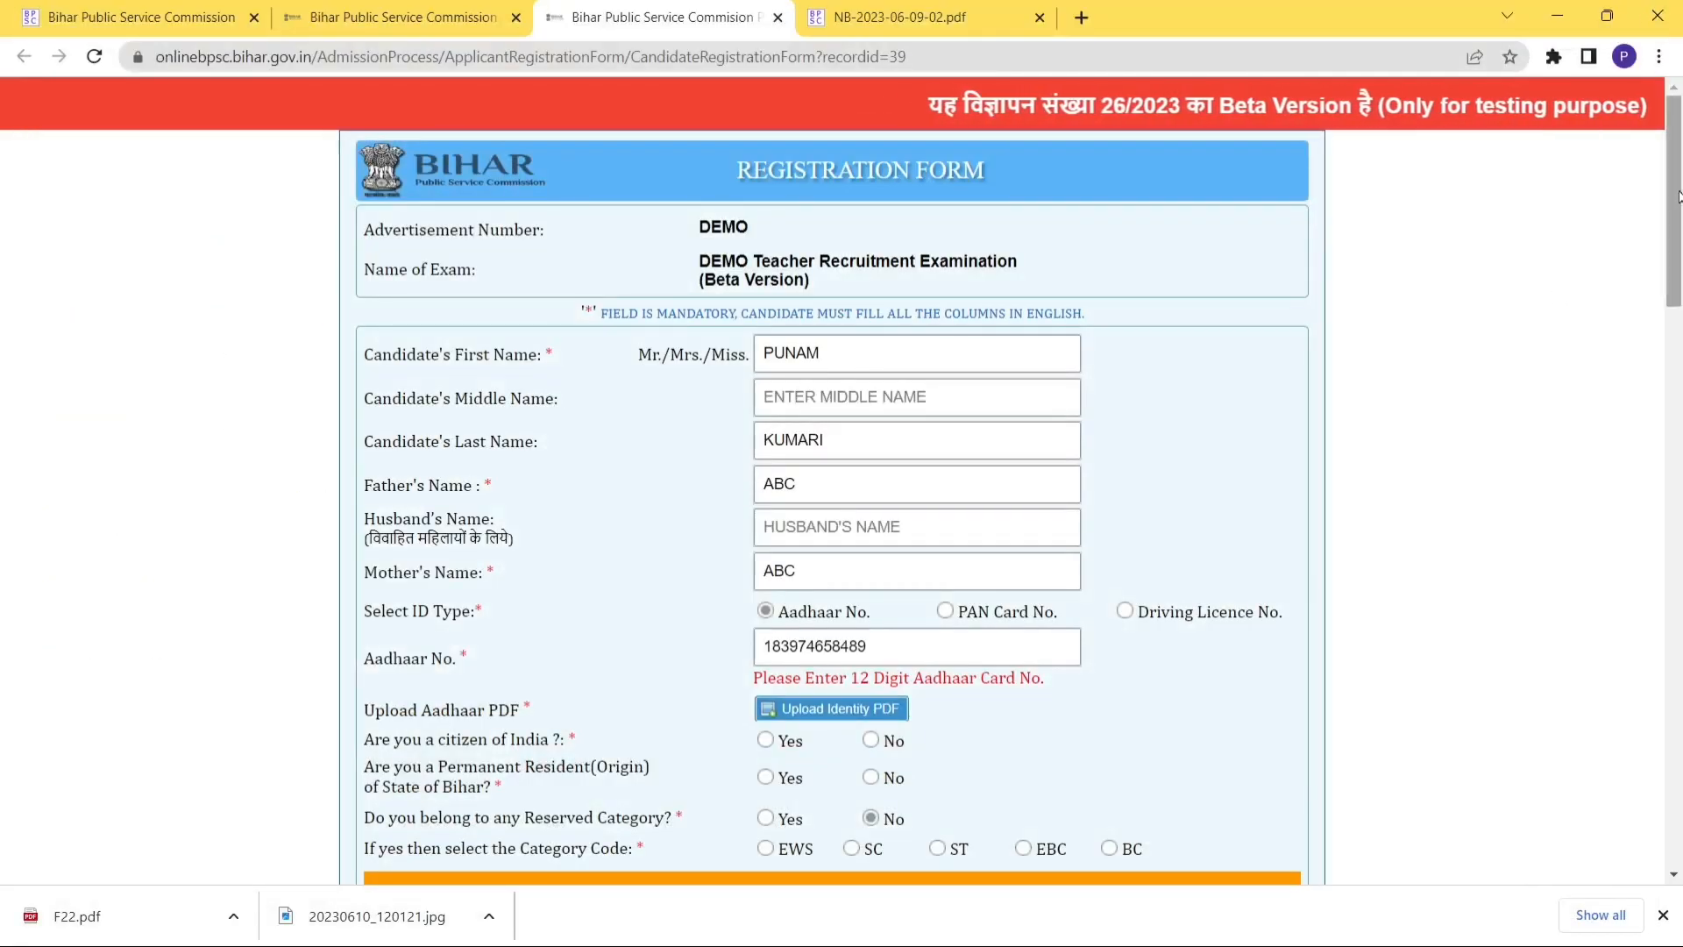
pyautogui.scroll(-4, 1678, 196)
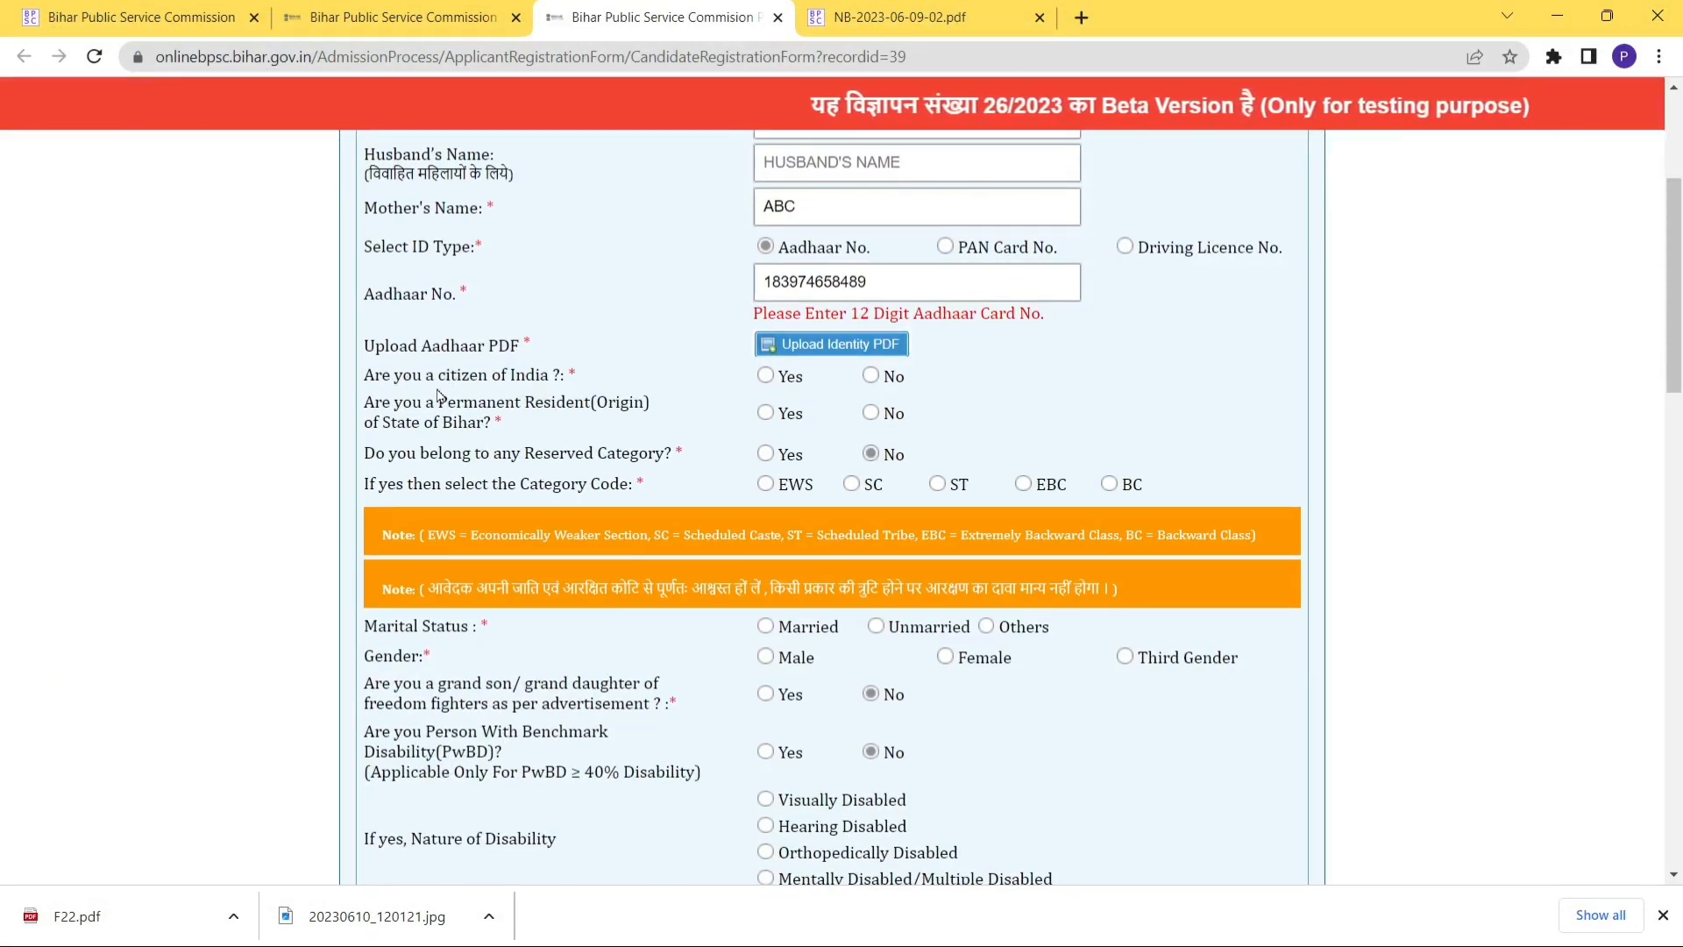
pyautogui.click(764, 375)
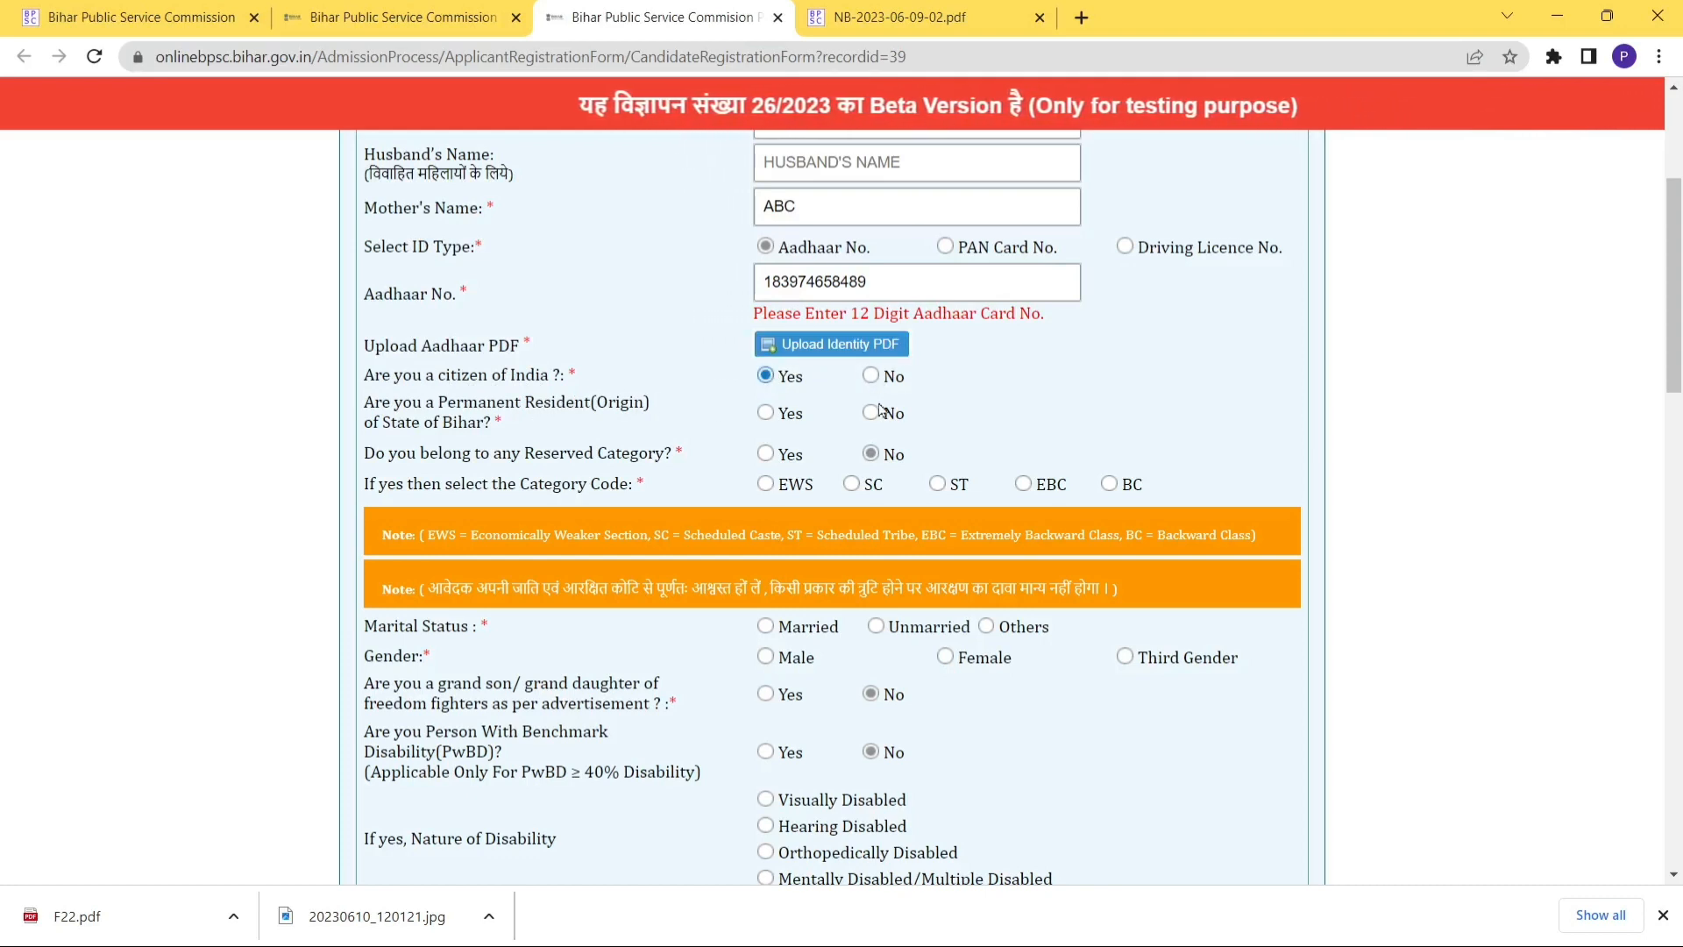
pyautogui.click(765, 414)
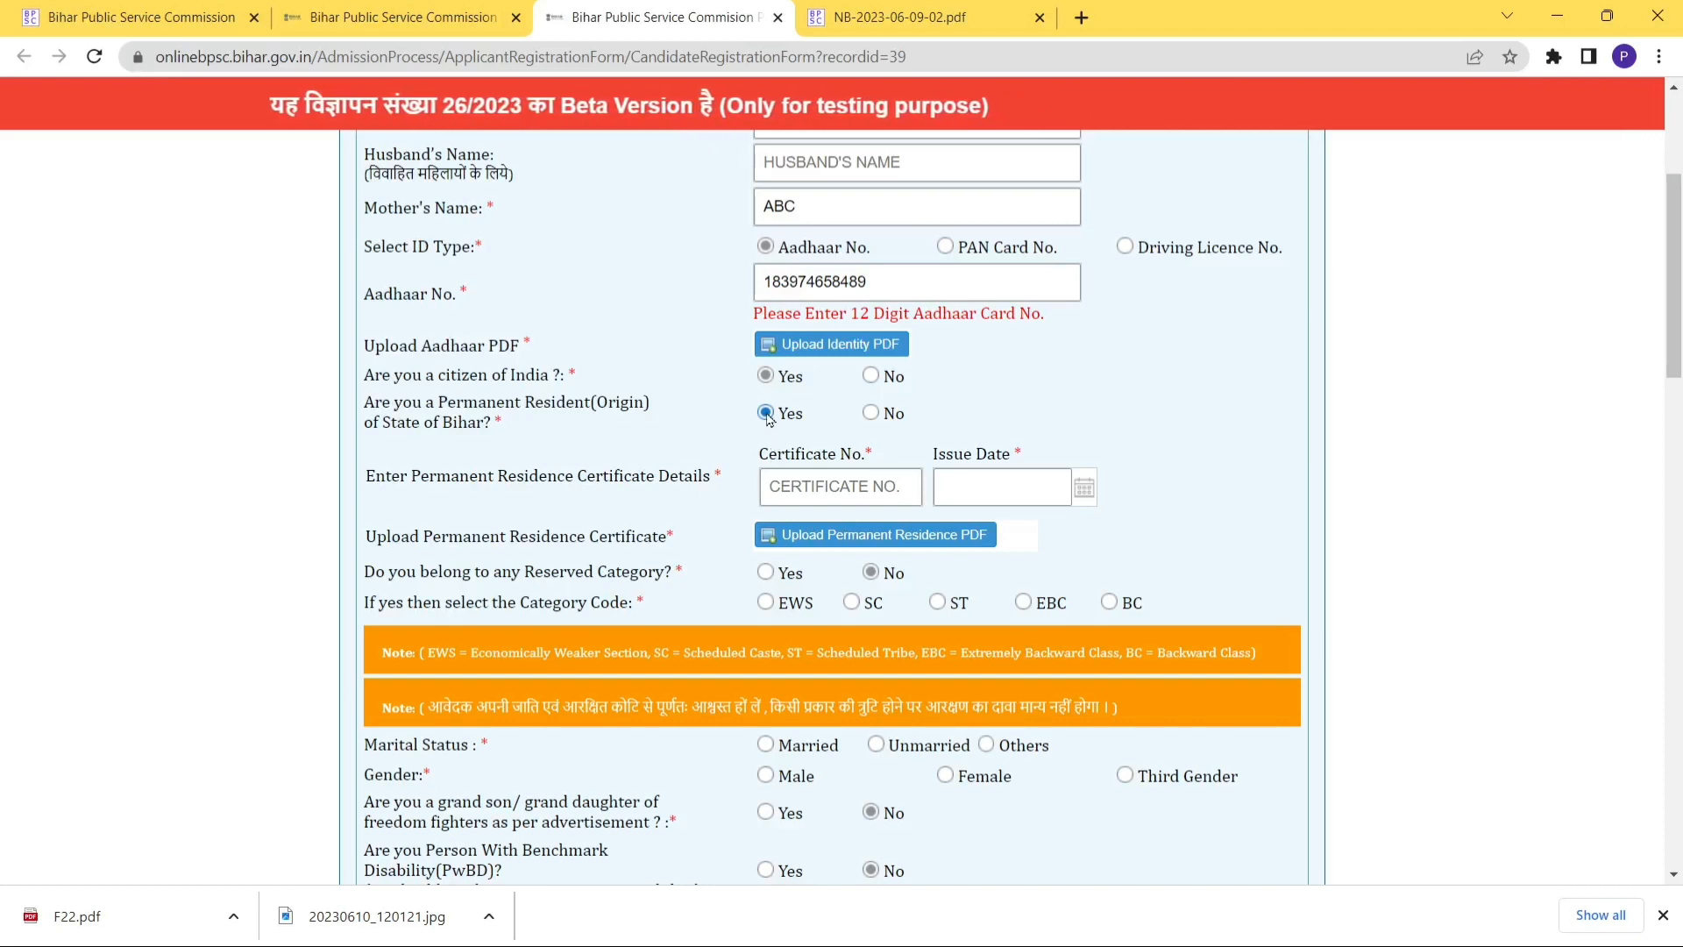
# Enter the residence certificate number and set its issue date to 1 June 2023.
pyautogui.click(793, 483)
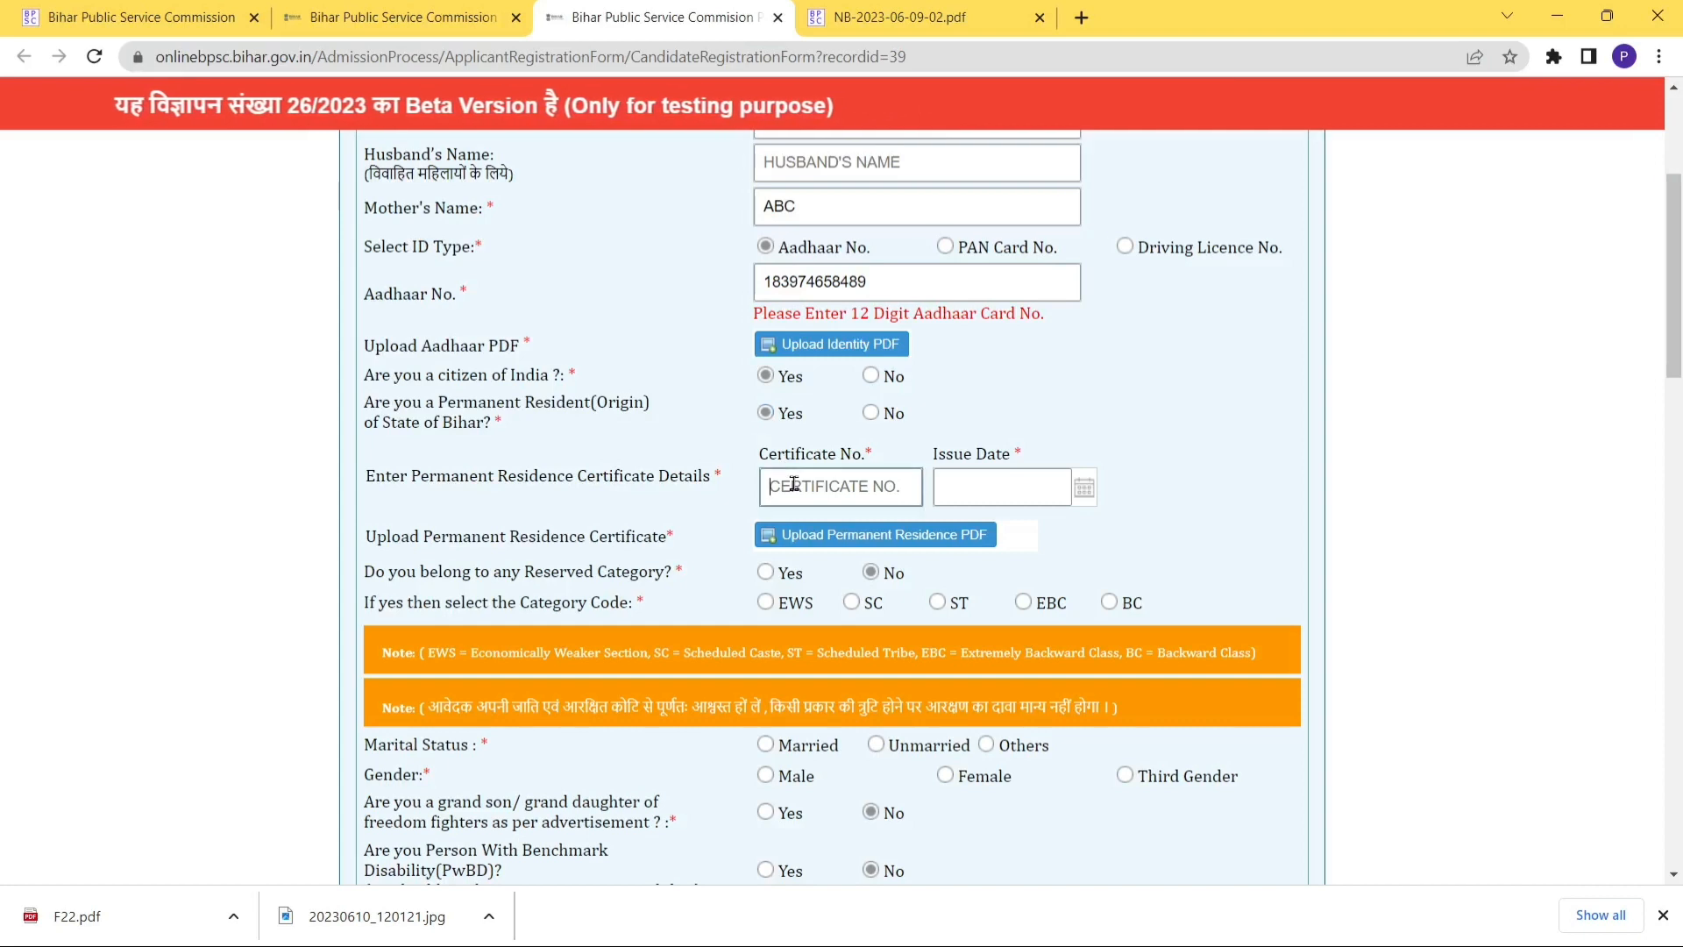
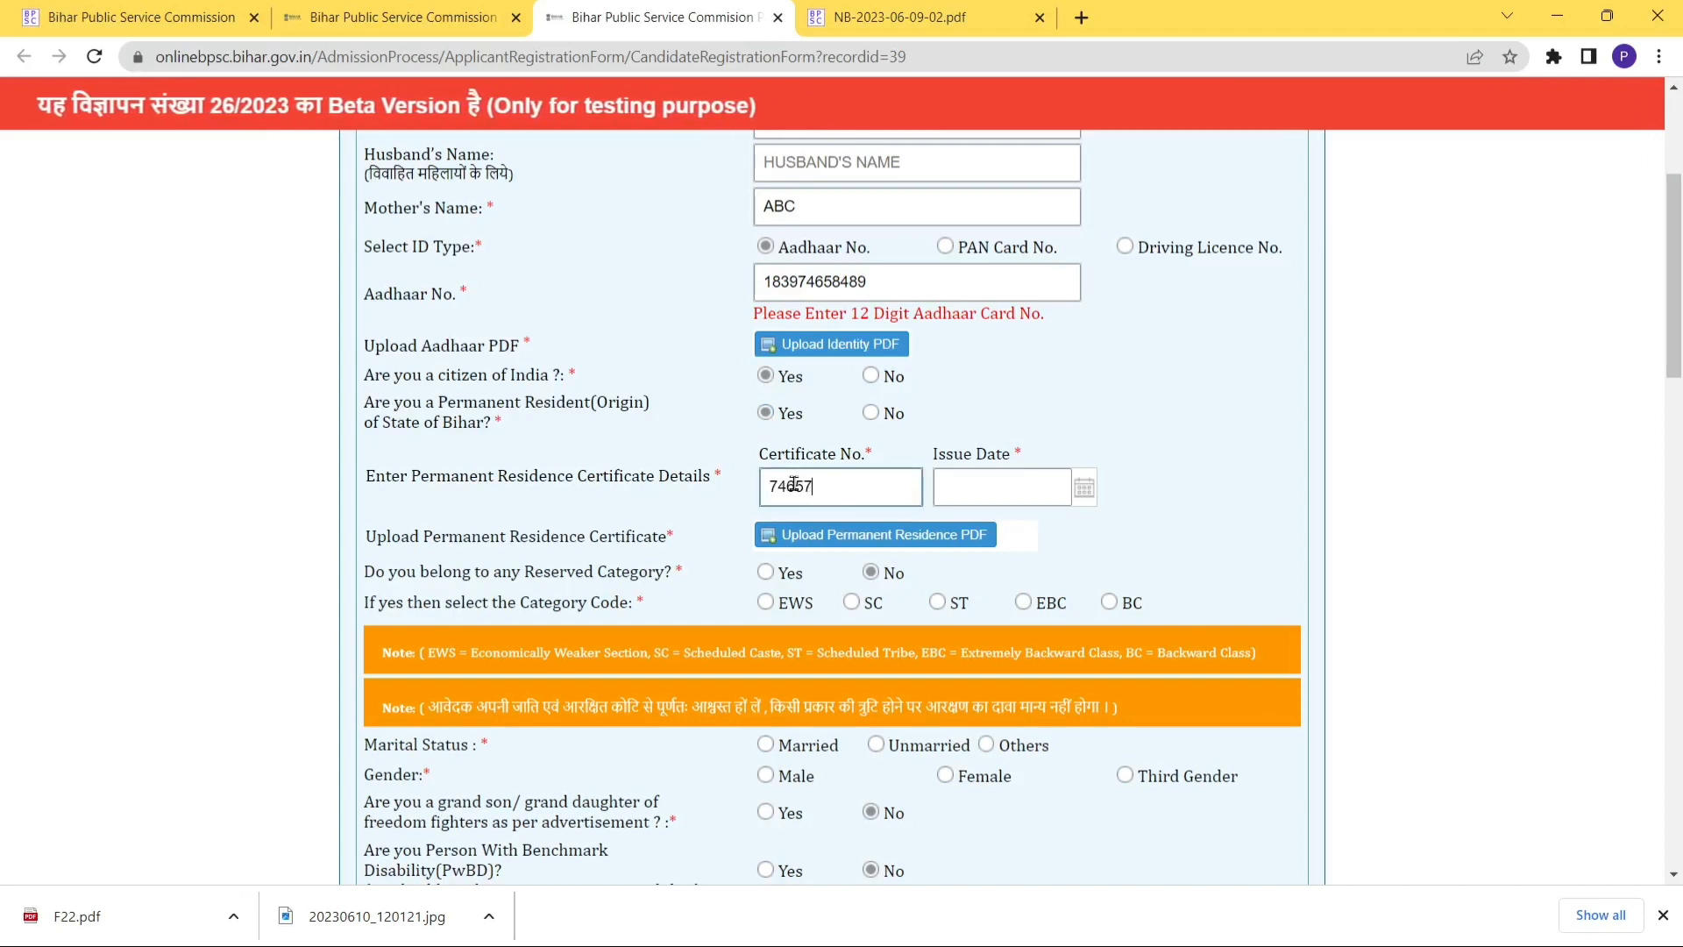
pyautogui.click(983, 491)
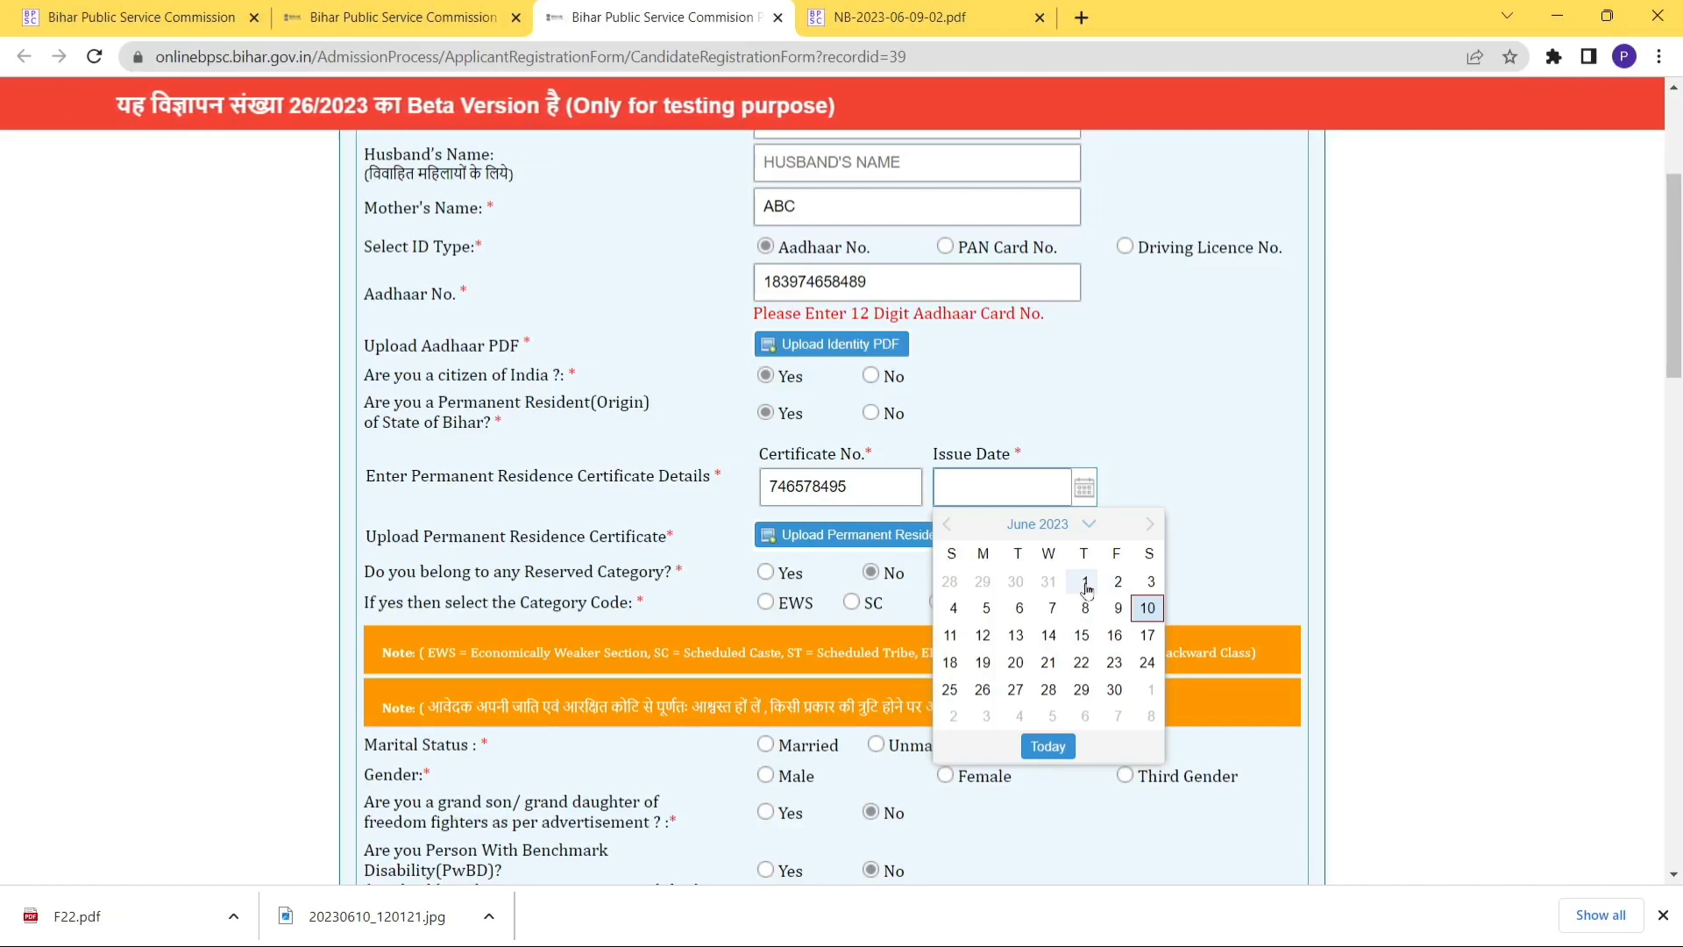
pyautogui.click(1087, 584)
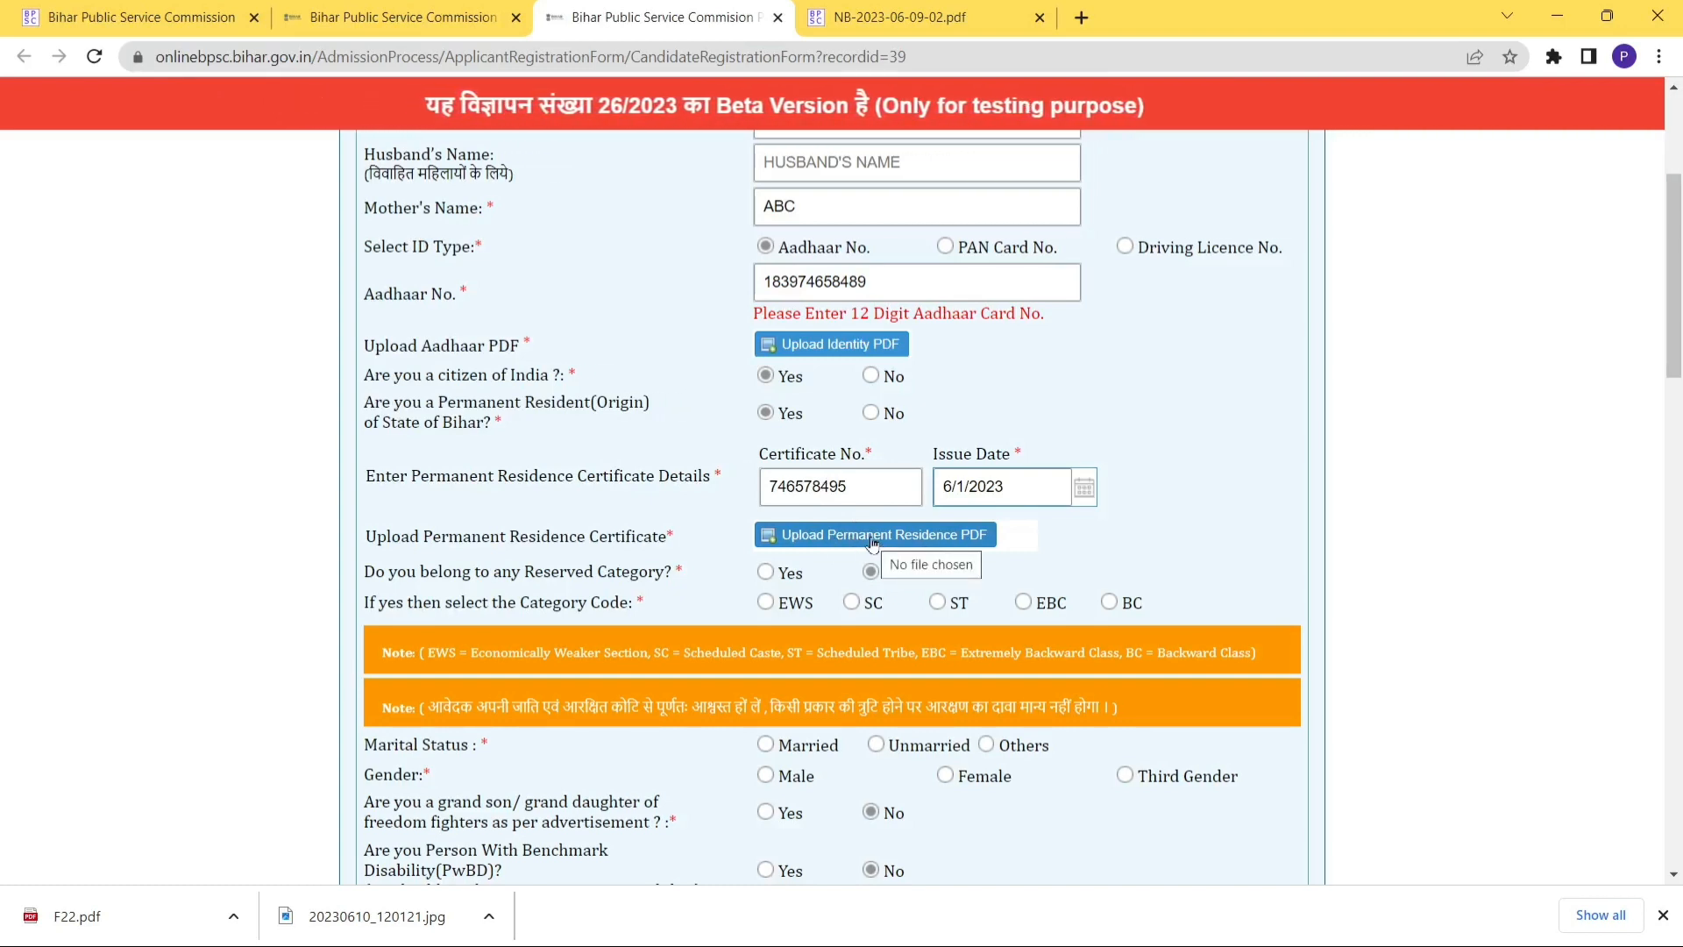
# Upload F22 as both the Aadhaar identity PDF and the residence certificate PDF.
pyautogui.click(814, 345)
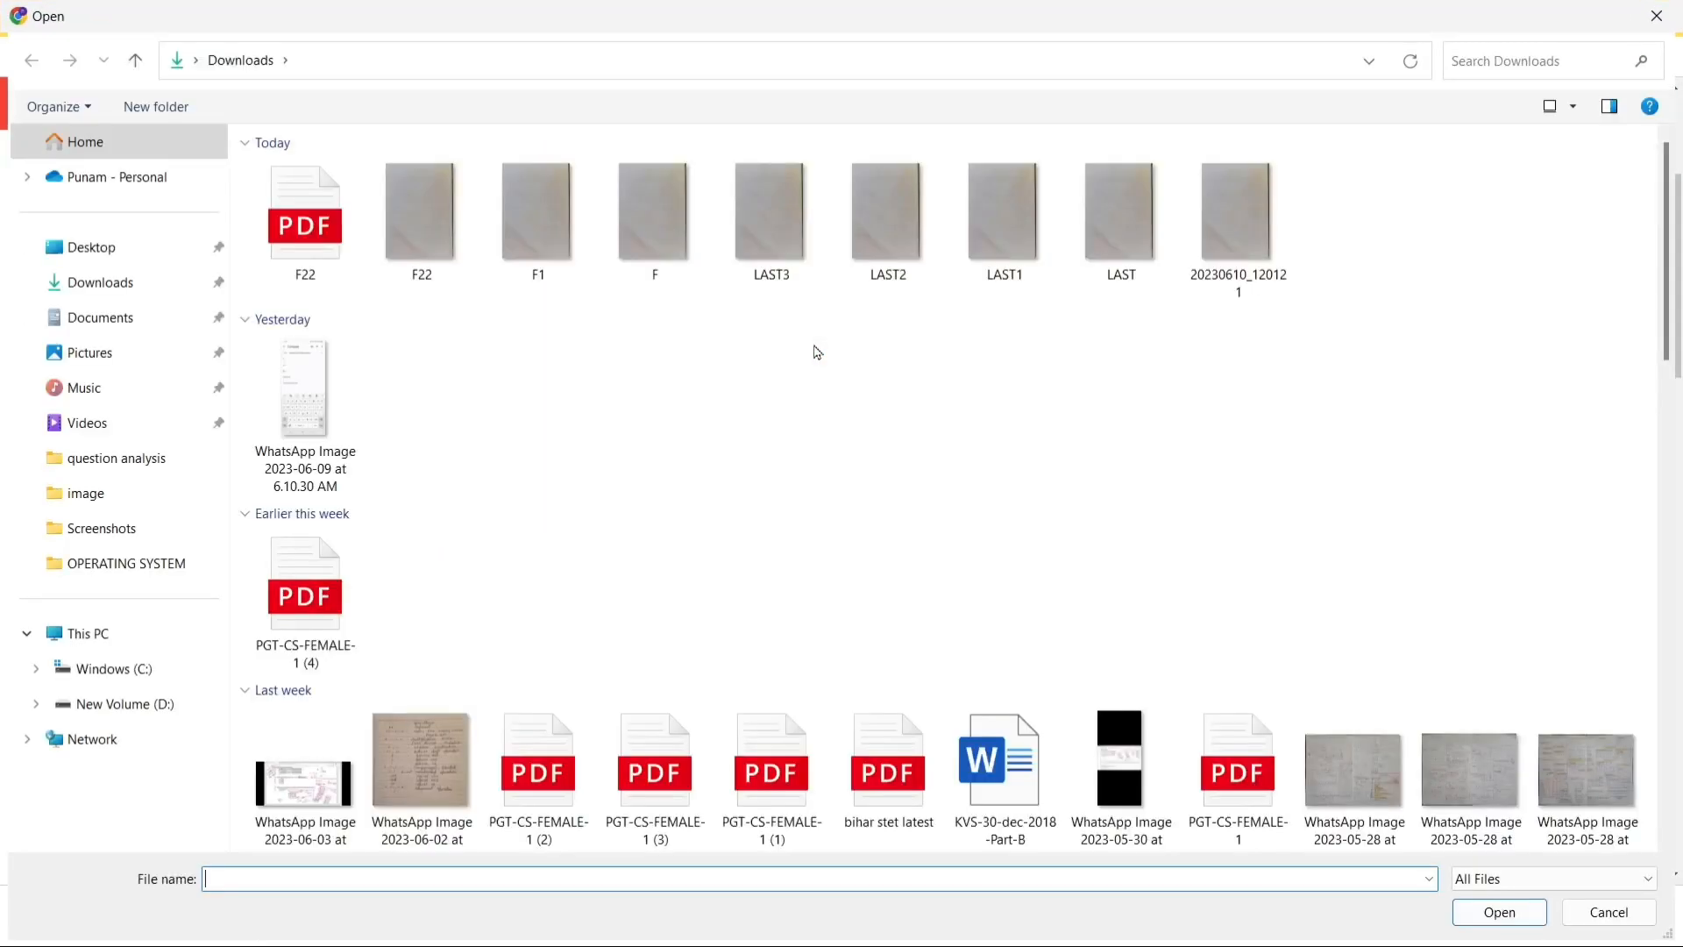
pyautogui.click(305, 219)
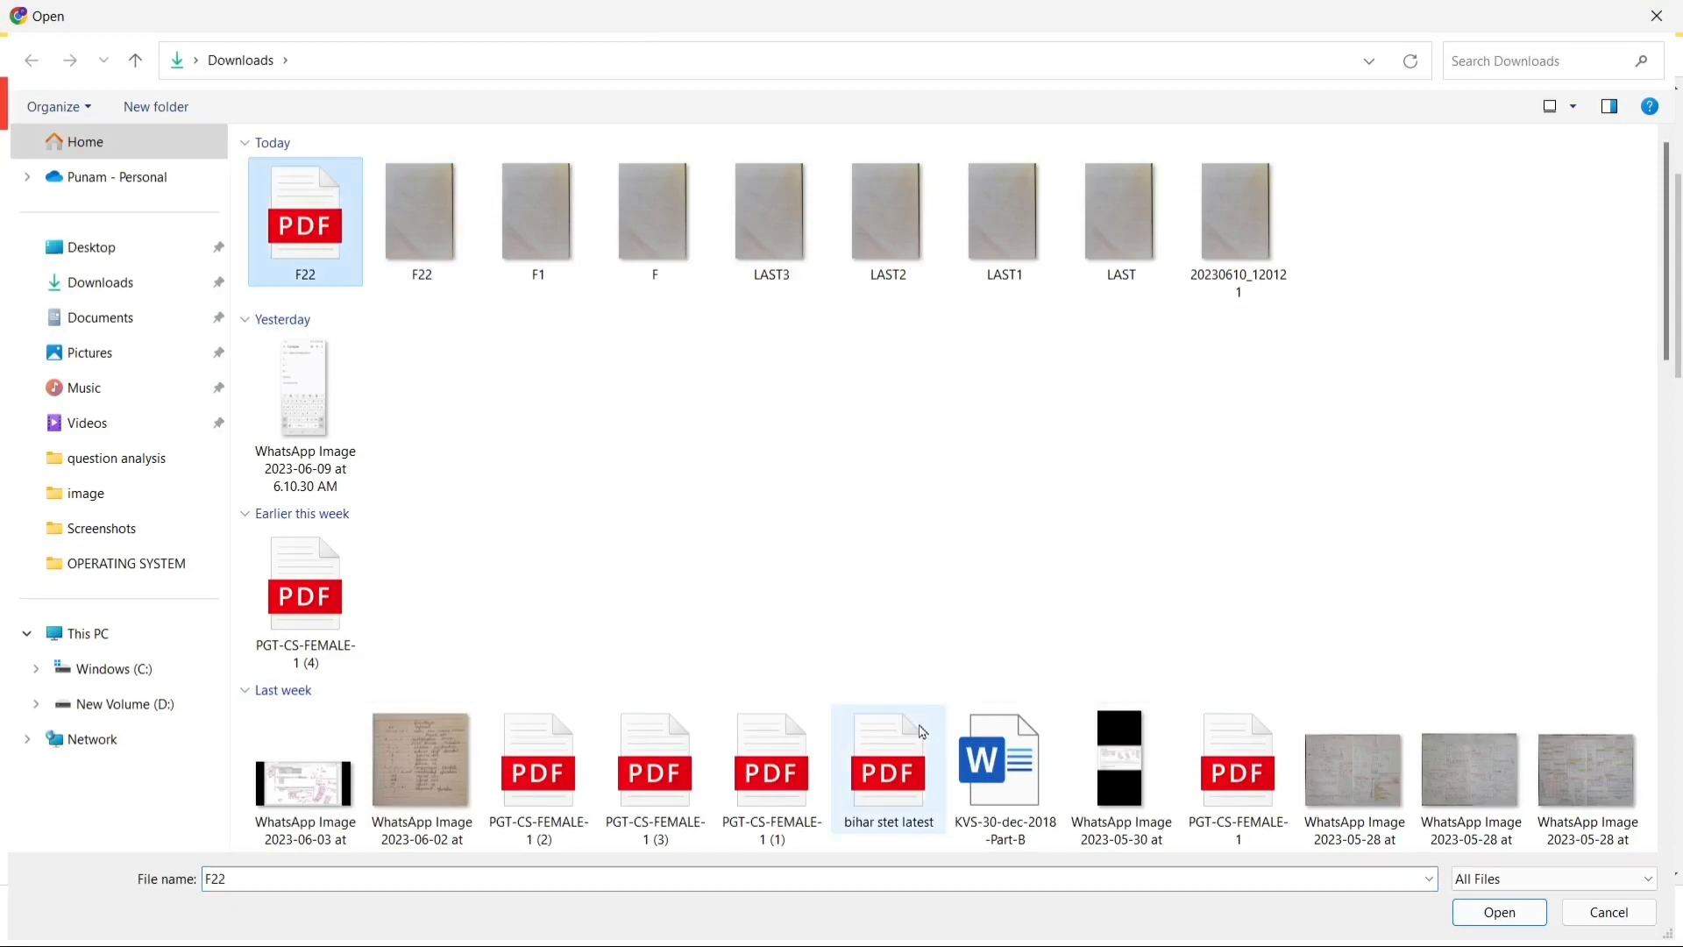
pyautogui.click(1498, 913)
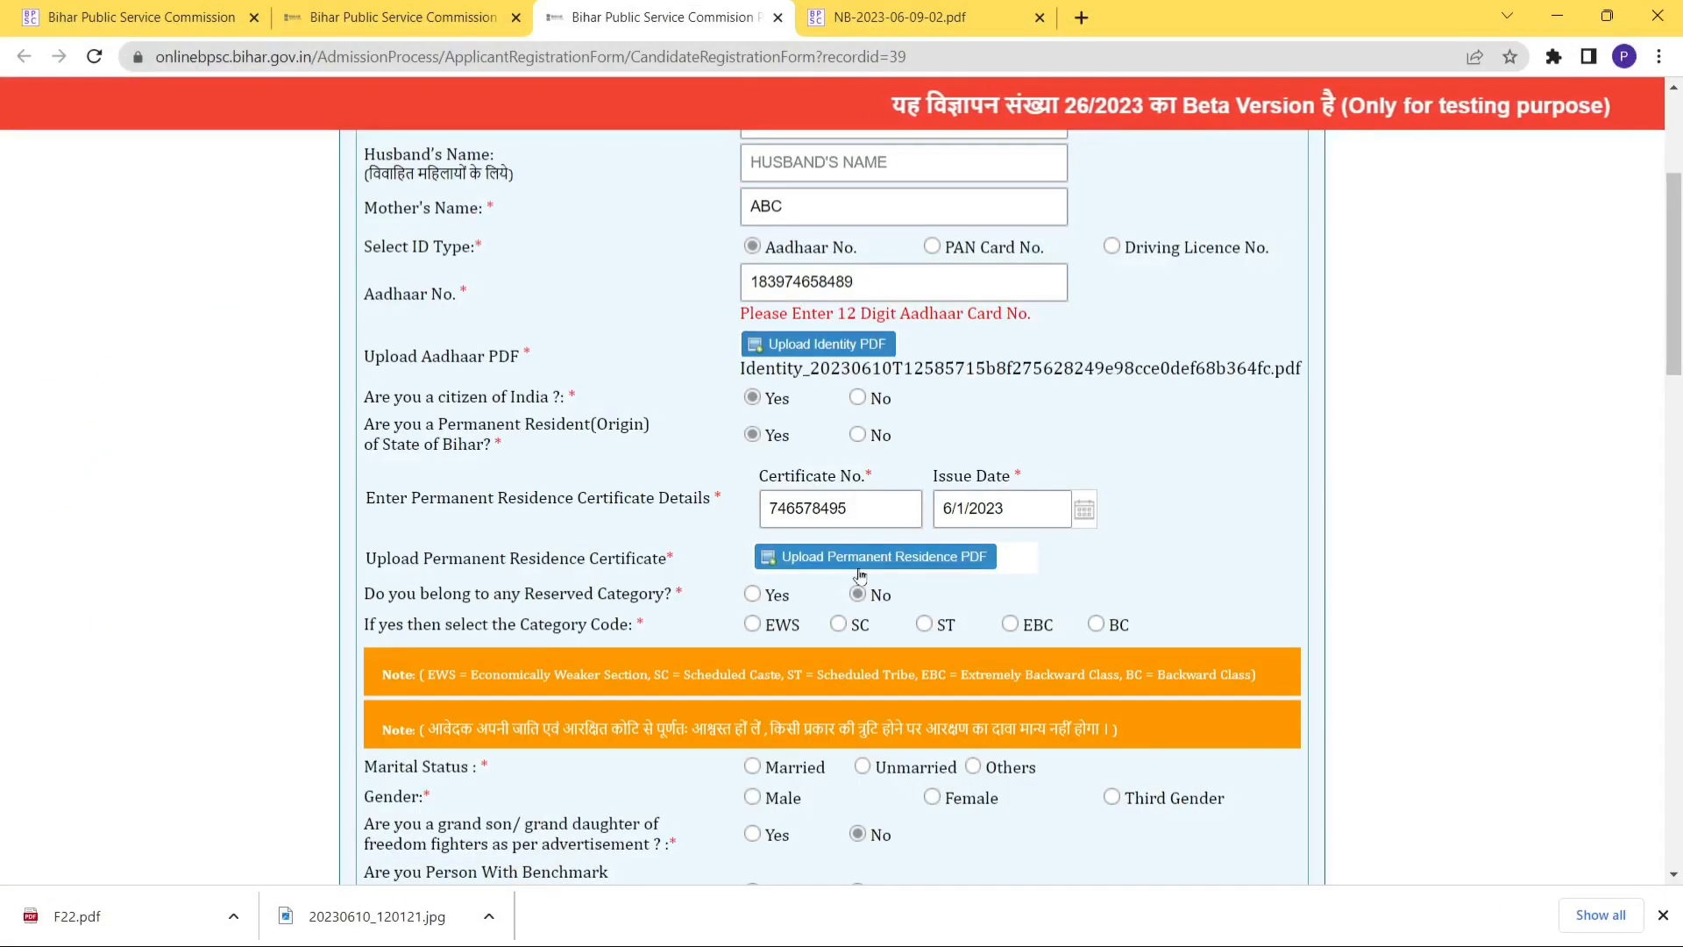
pyautogui.click(832, 565)
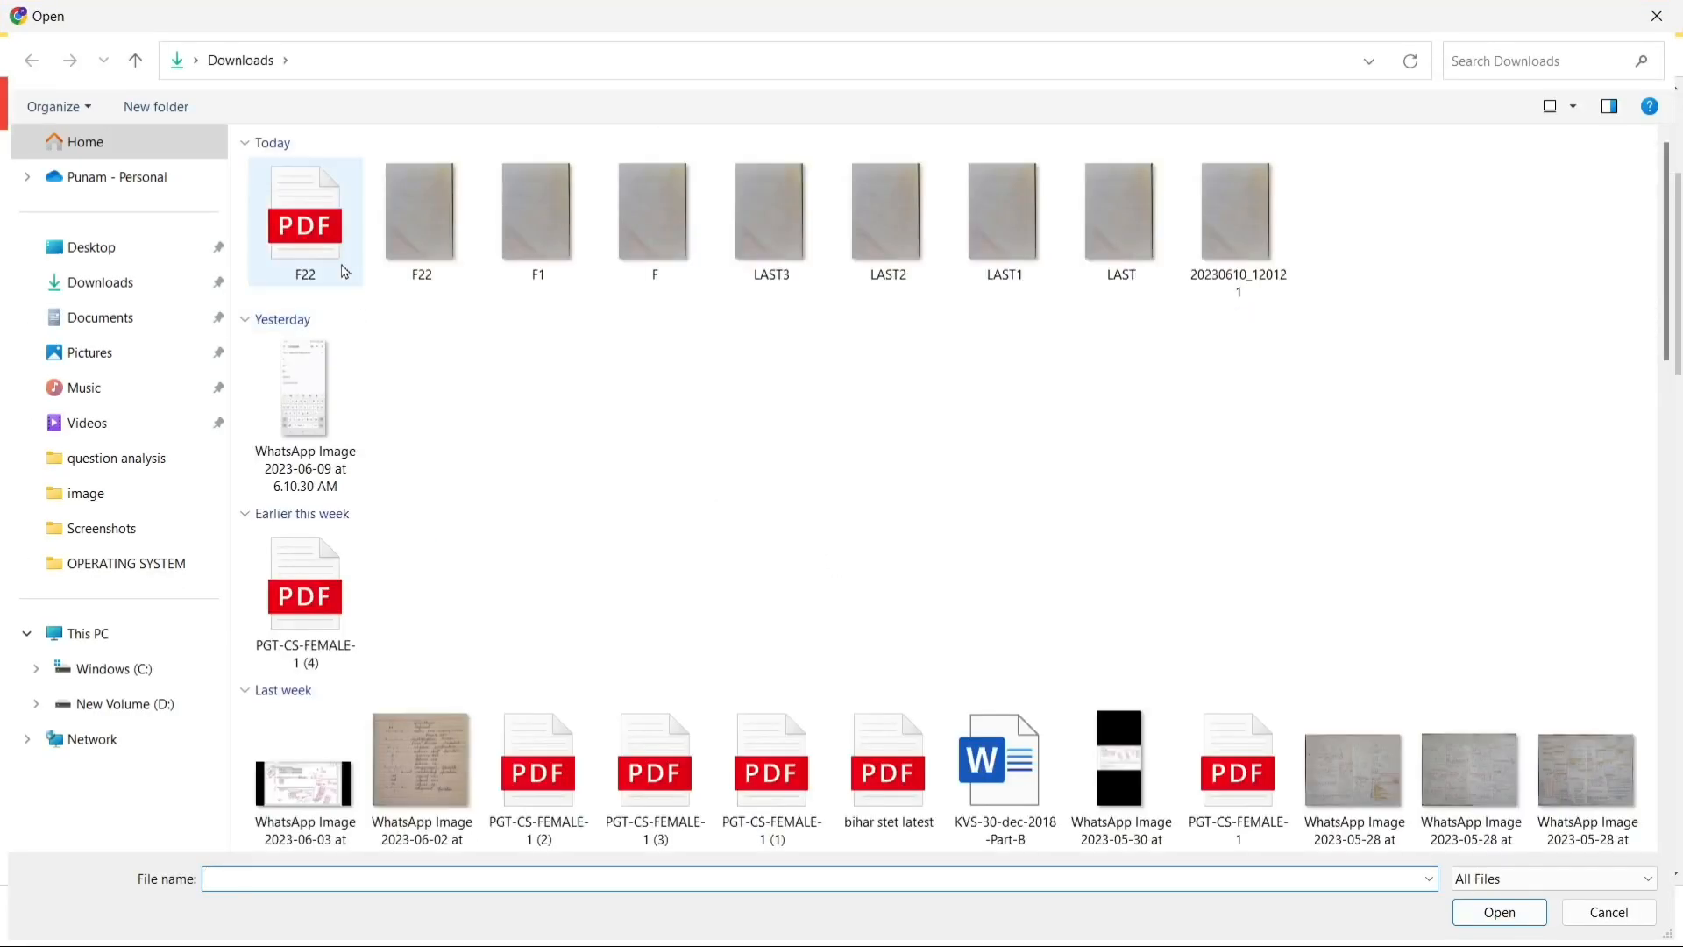
pyautogui.click(315, 248)
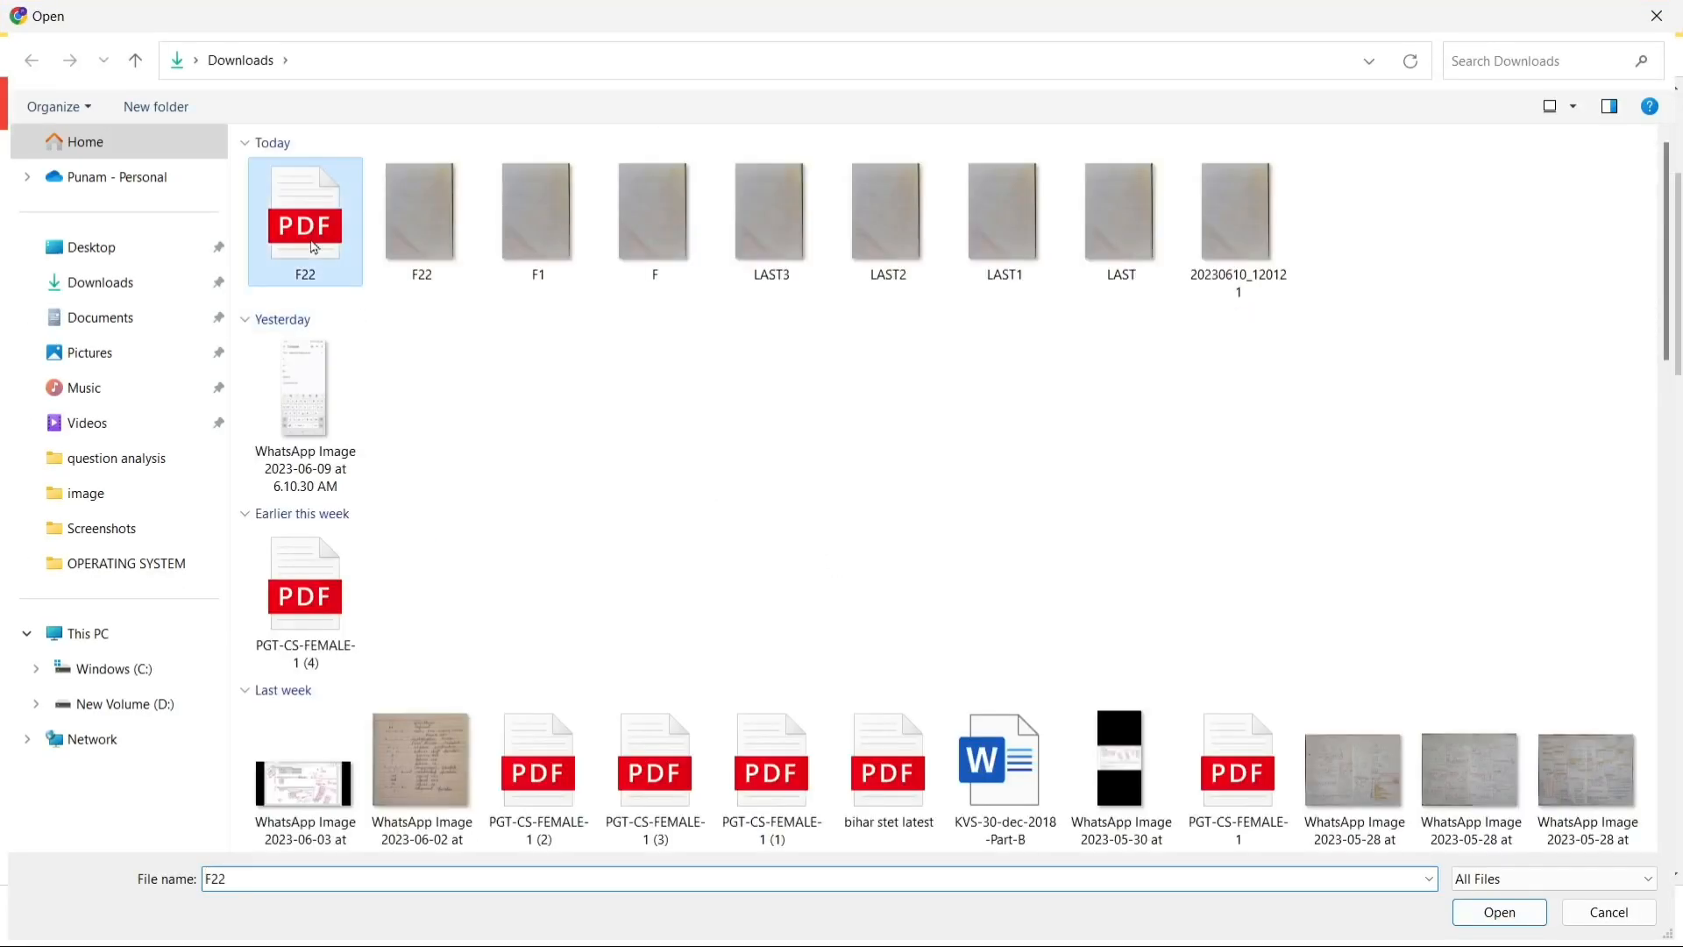
pyautogui.click(1473, 924)
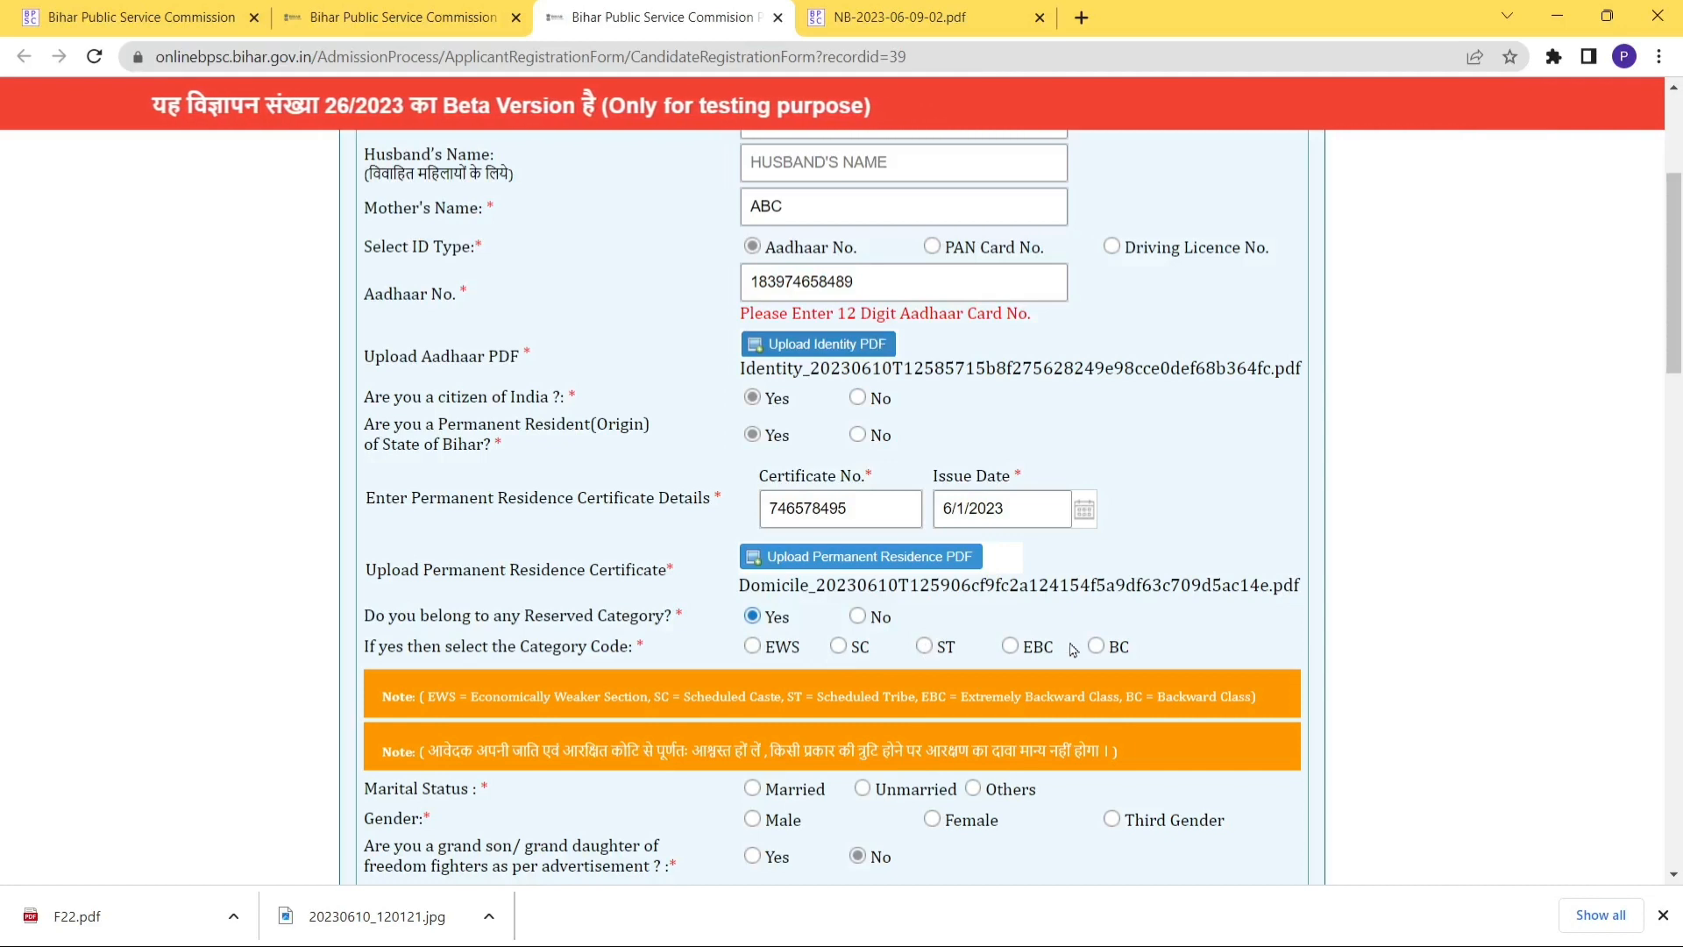
# Choose BC as the reserved category with caste Khushwaha (Koiri).
pyautogui.click(1099, 648)
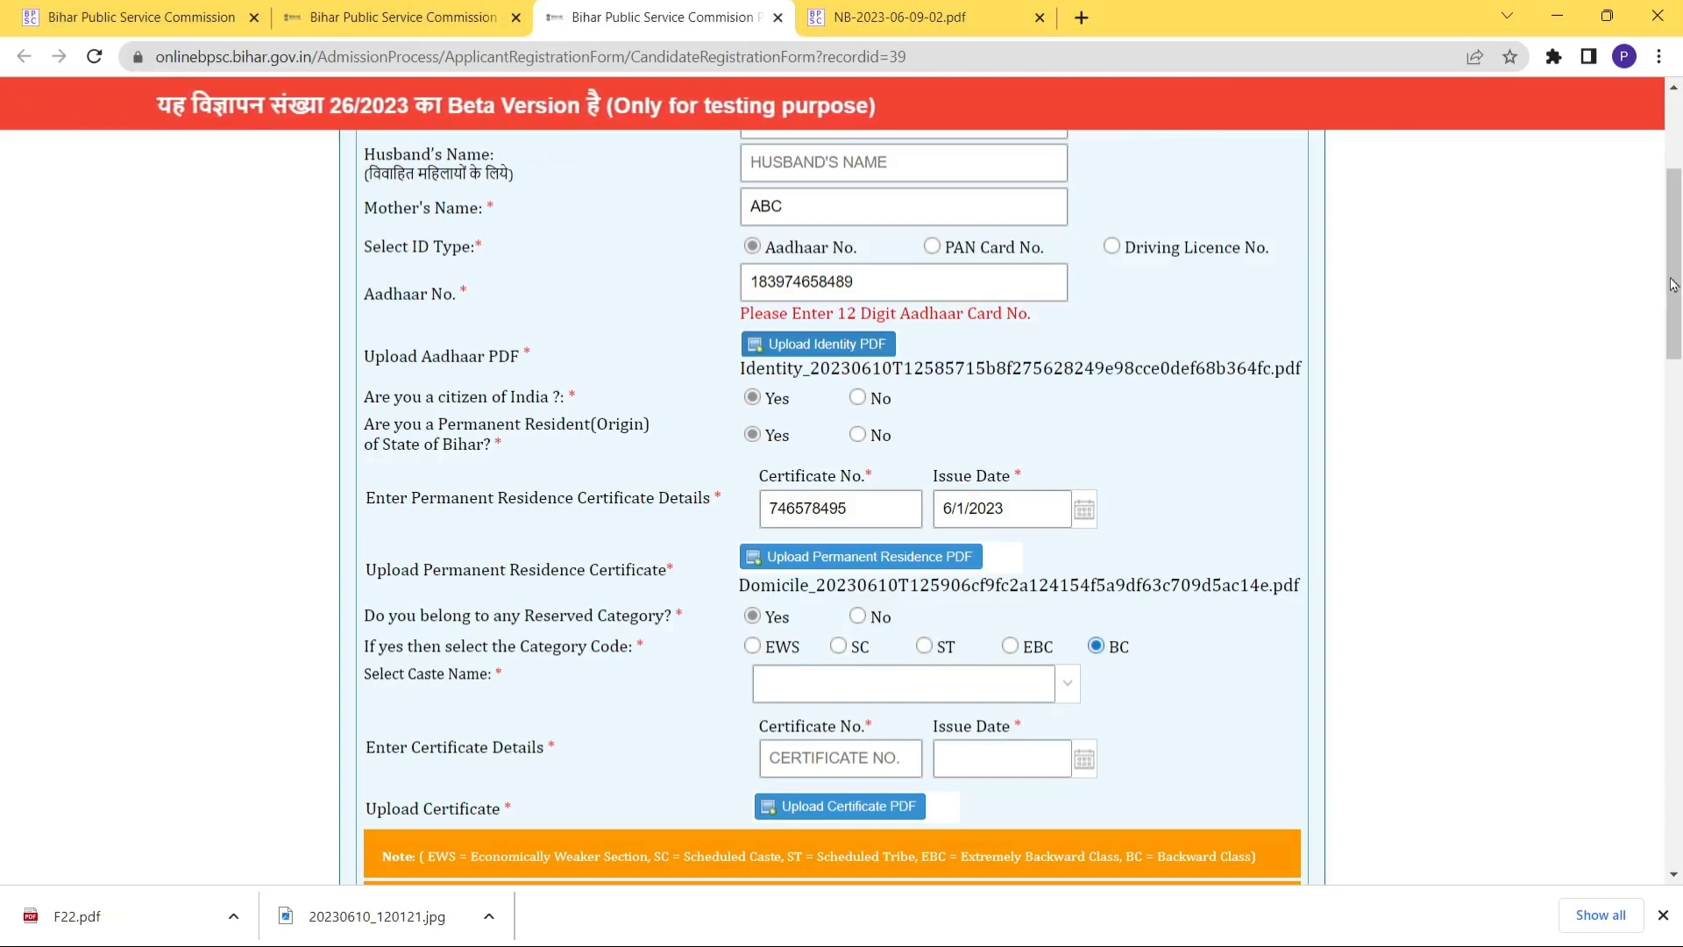
pyautogui.scroll(-3, 1677, 276)
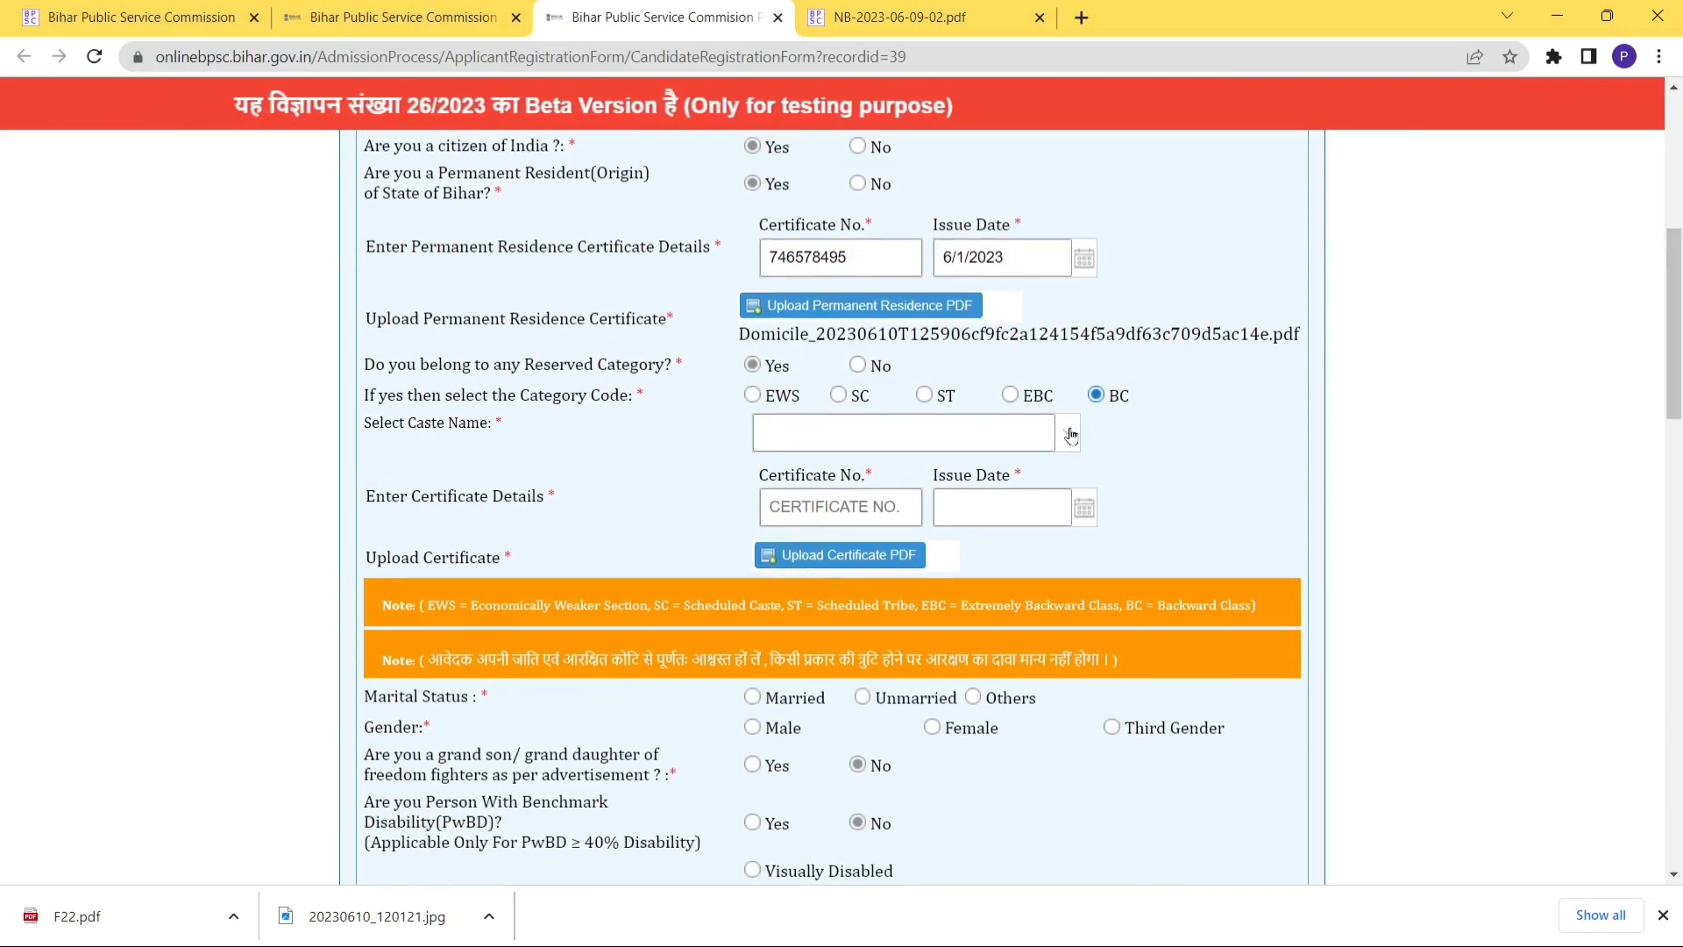
pyautogui.click(1069, 435)
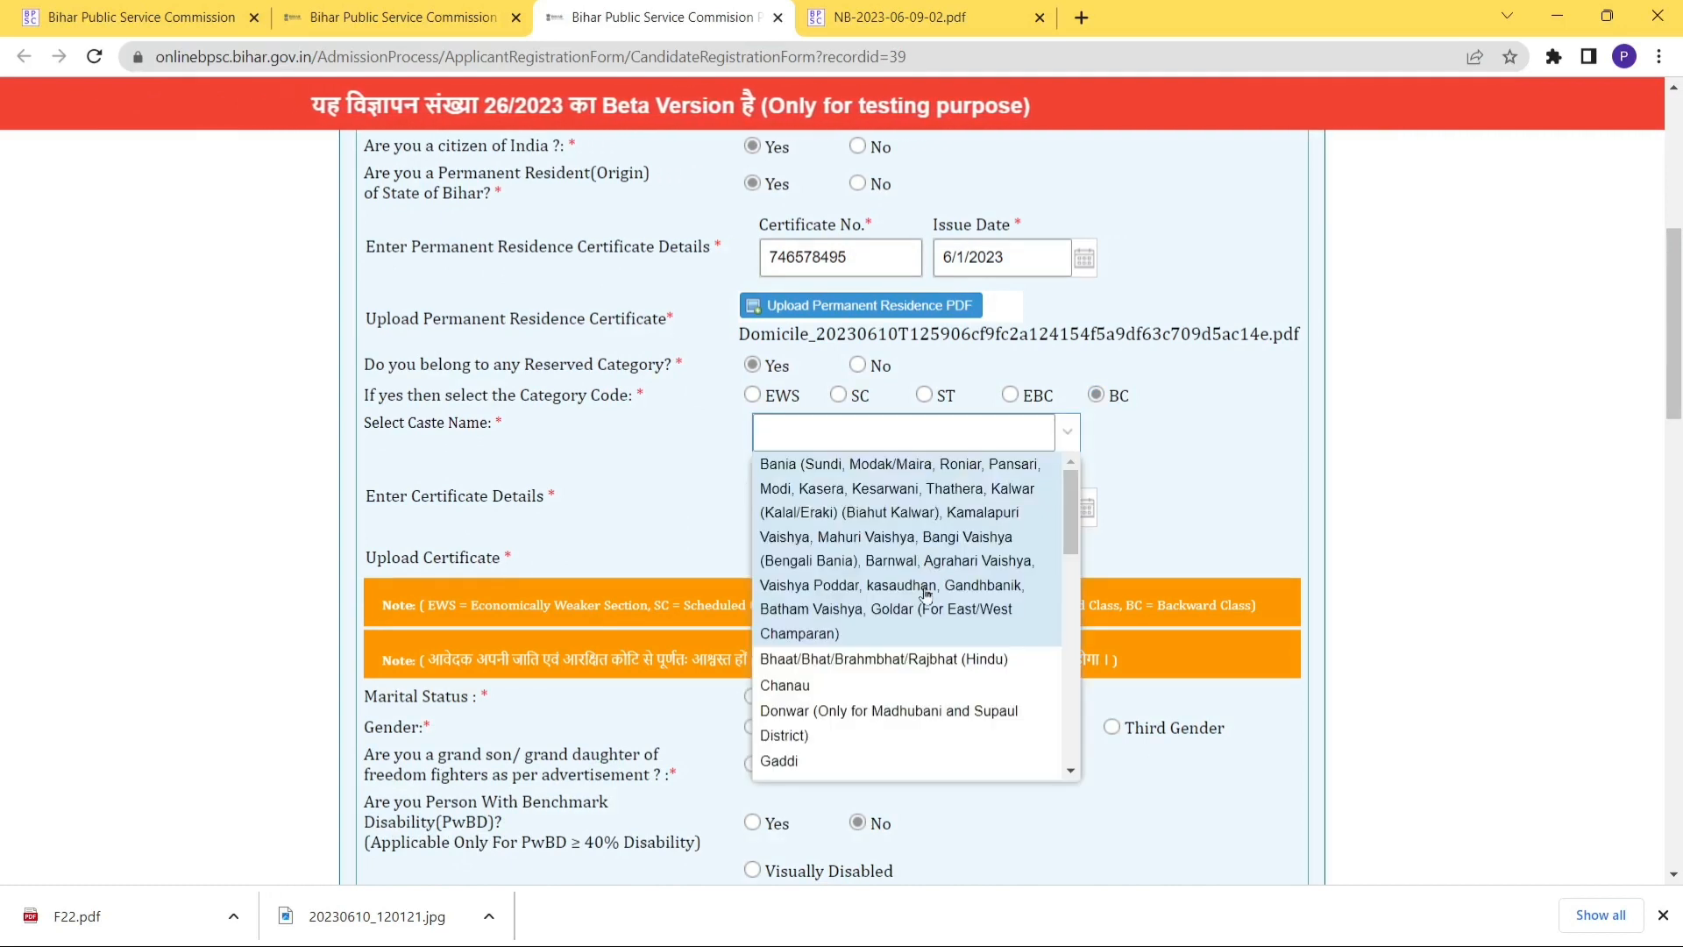
pyautogui.scroll(-1, 1066, 558)
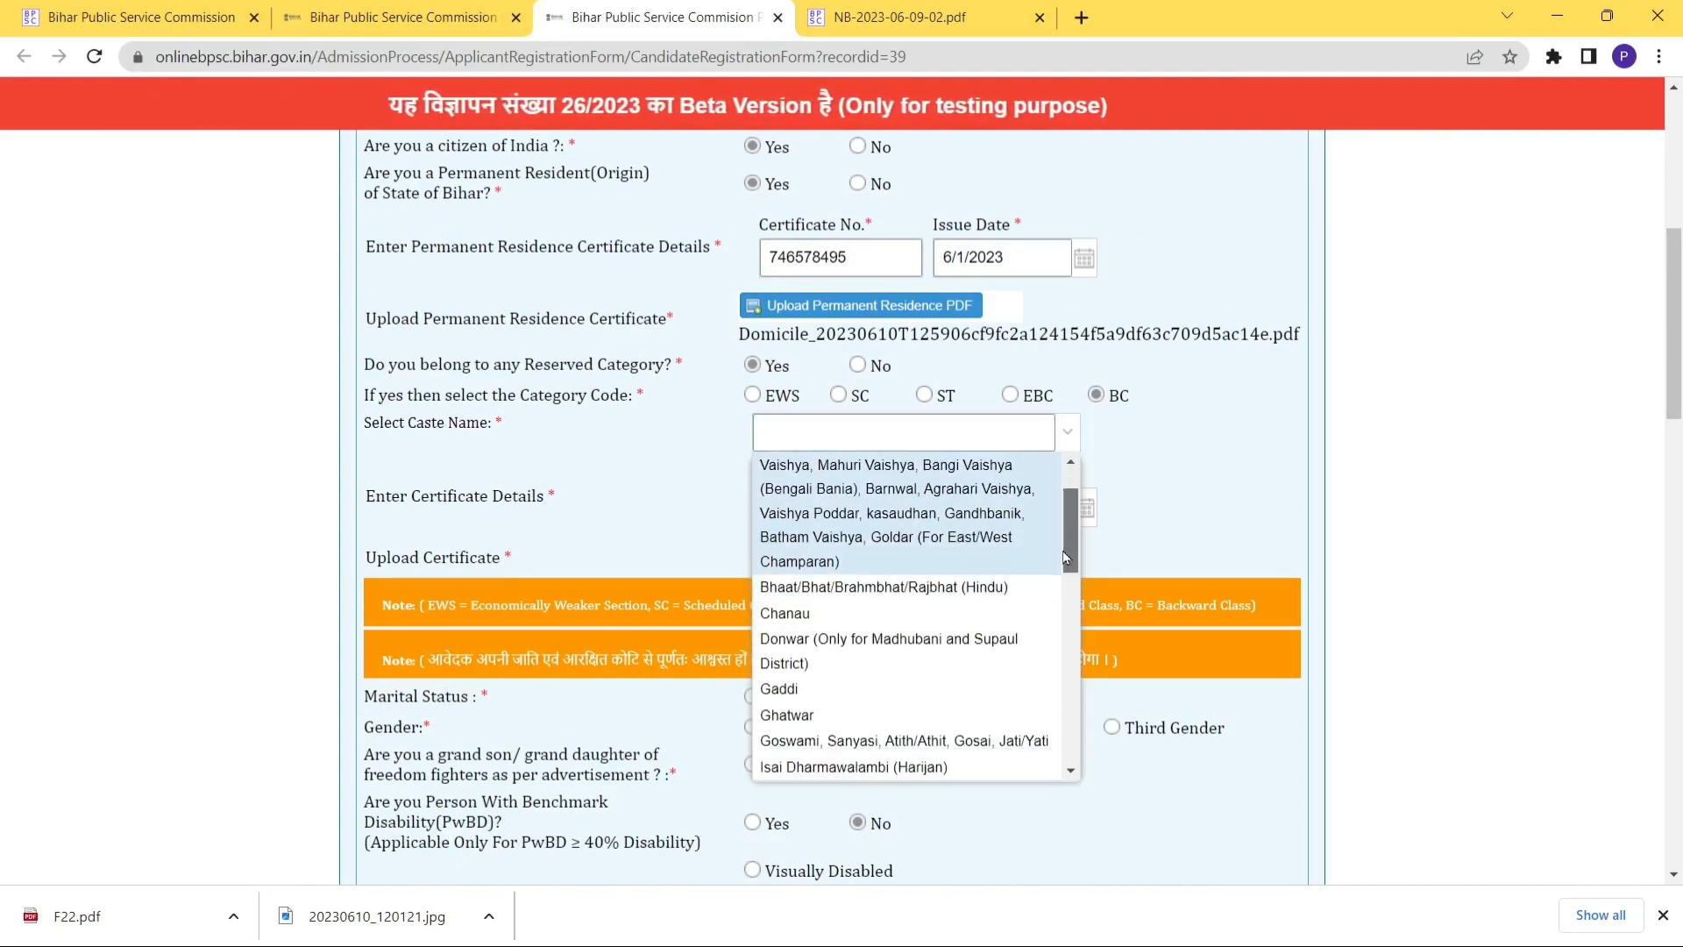
pyautogui.moveTo(1065, 557); pyautogui.dragTo(1062, 635)
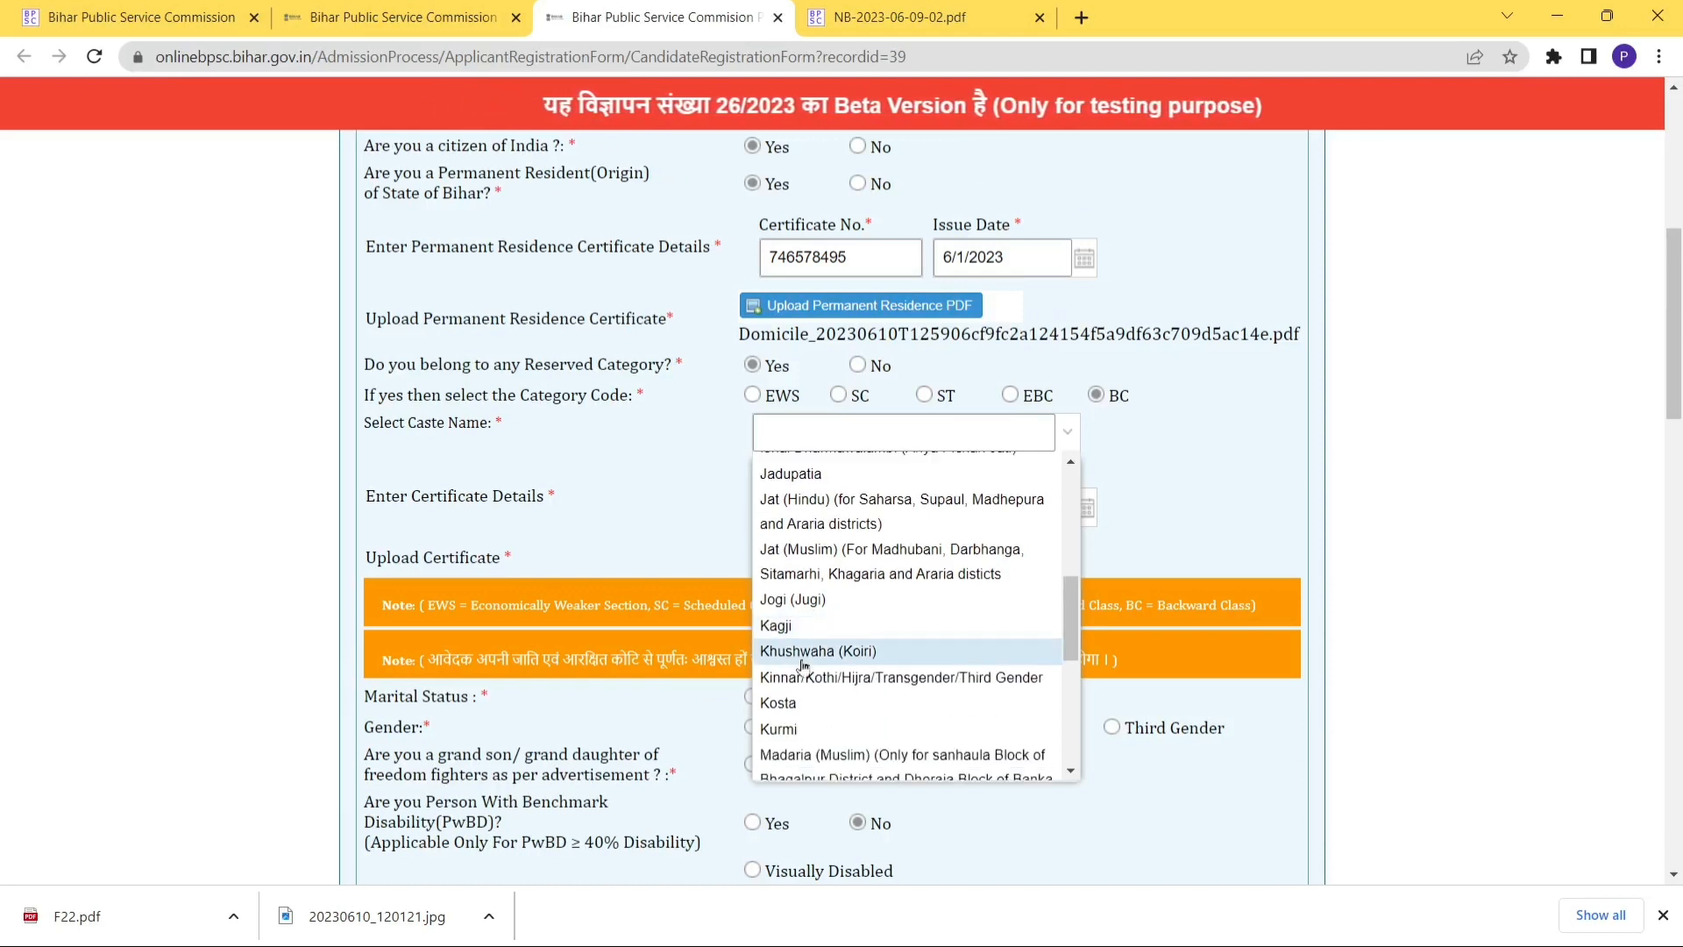
pyautogui.click(783, 653)
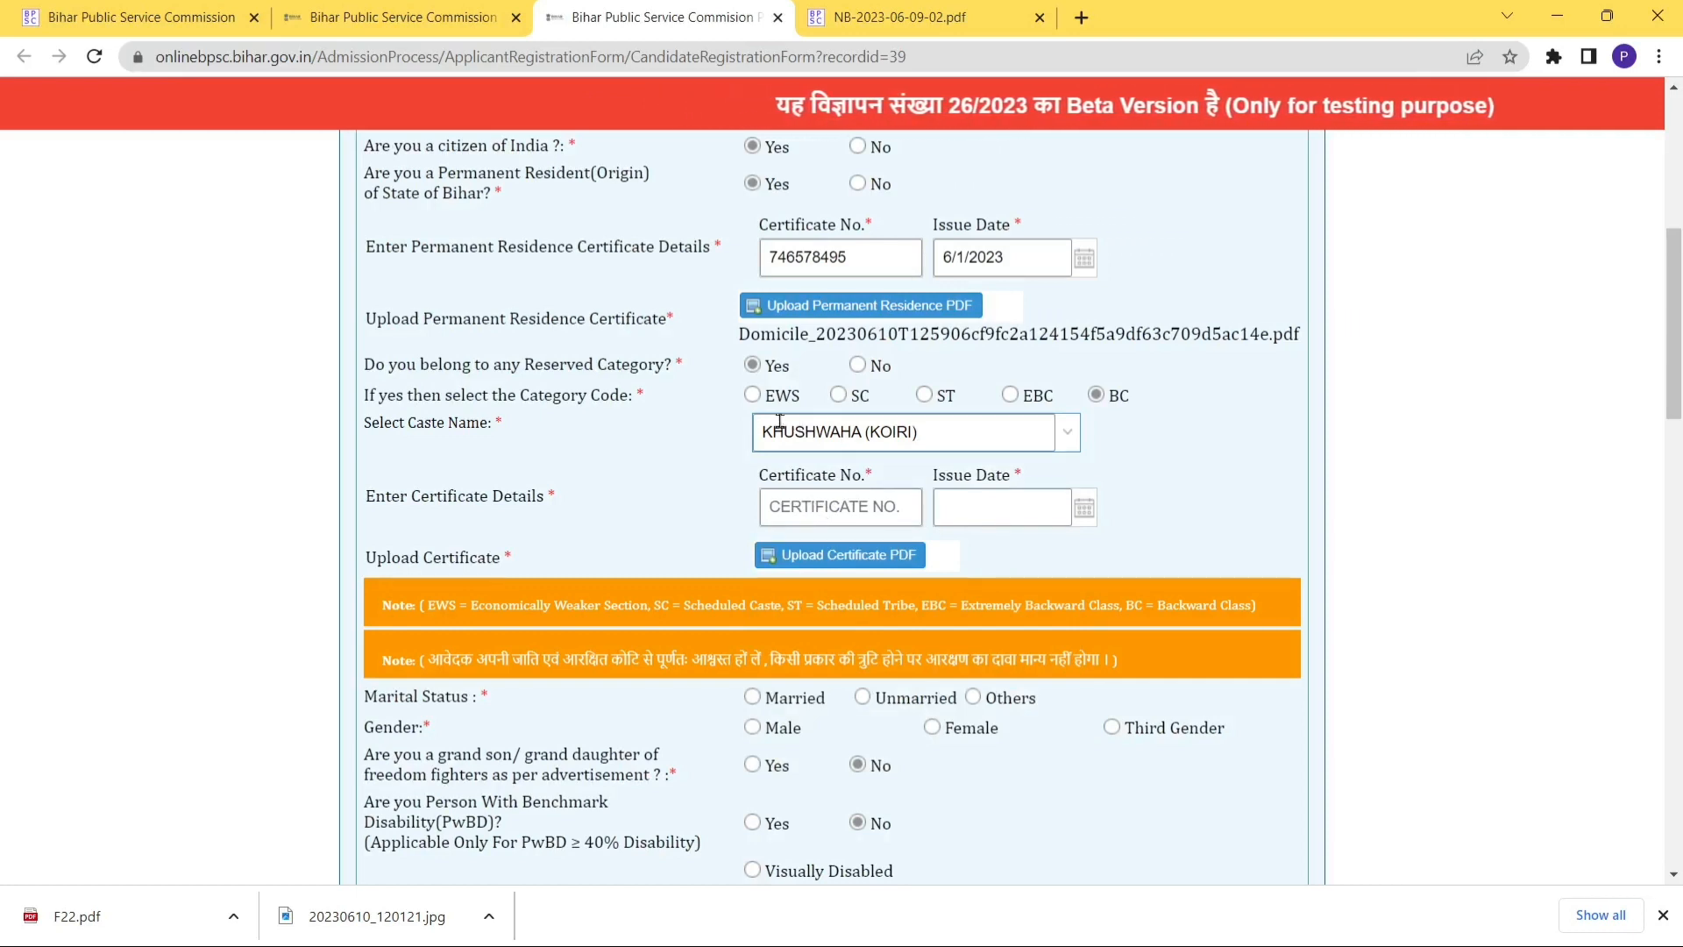
# Enter the caste certificate number, date it 6/1/2023, and upload F22 as its PDF.
pyautogui.click(815, 505)
pyautogui.write('647')
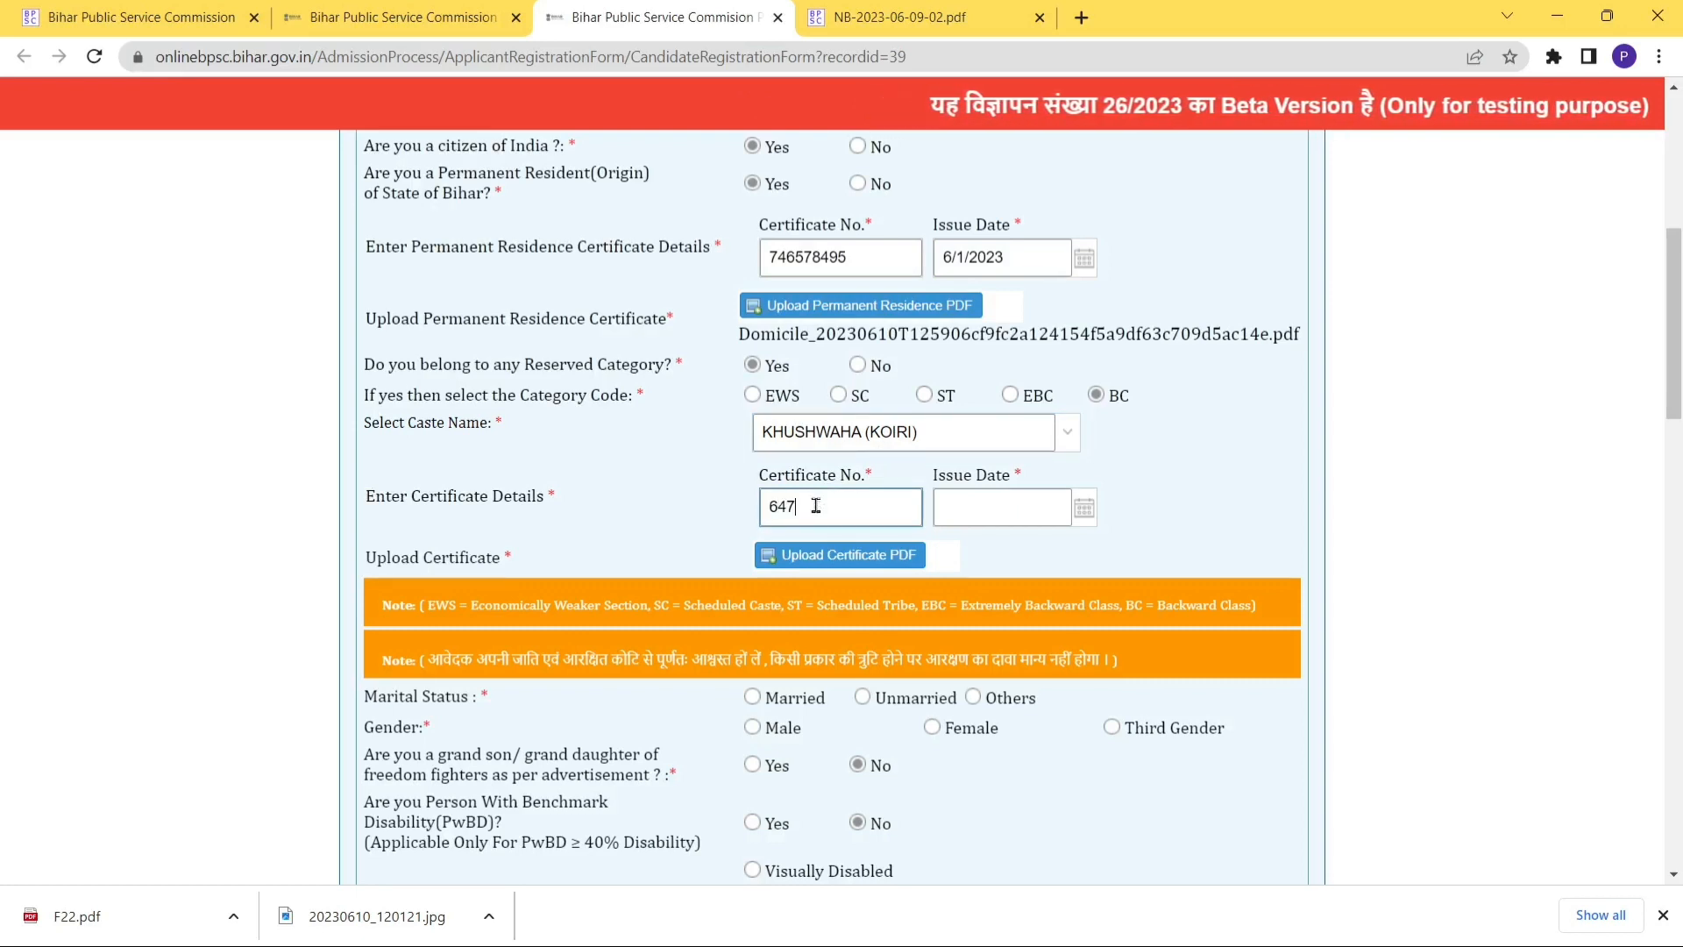
pyautogui.write('596')
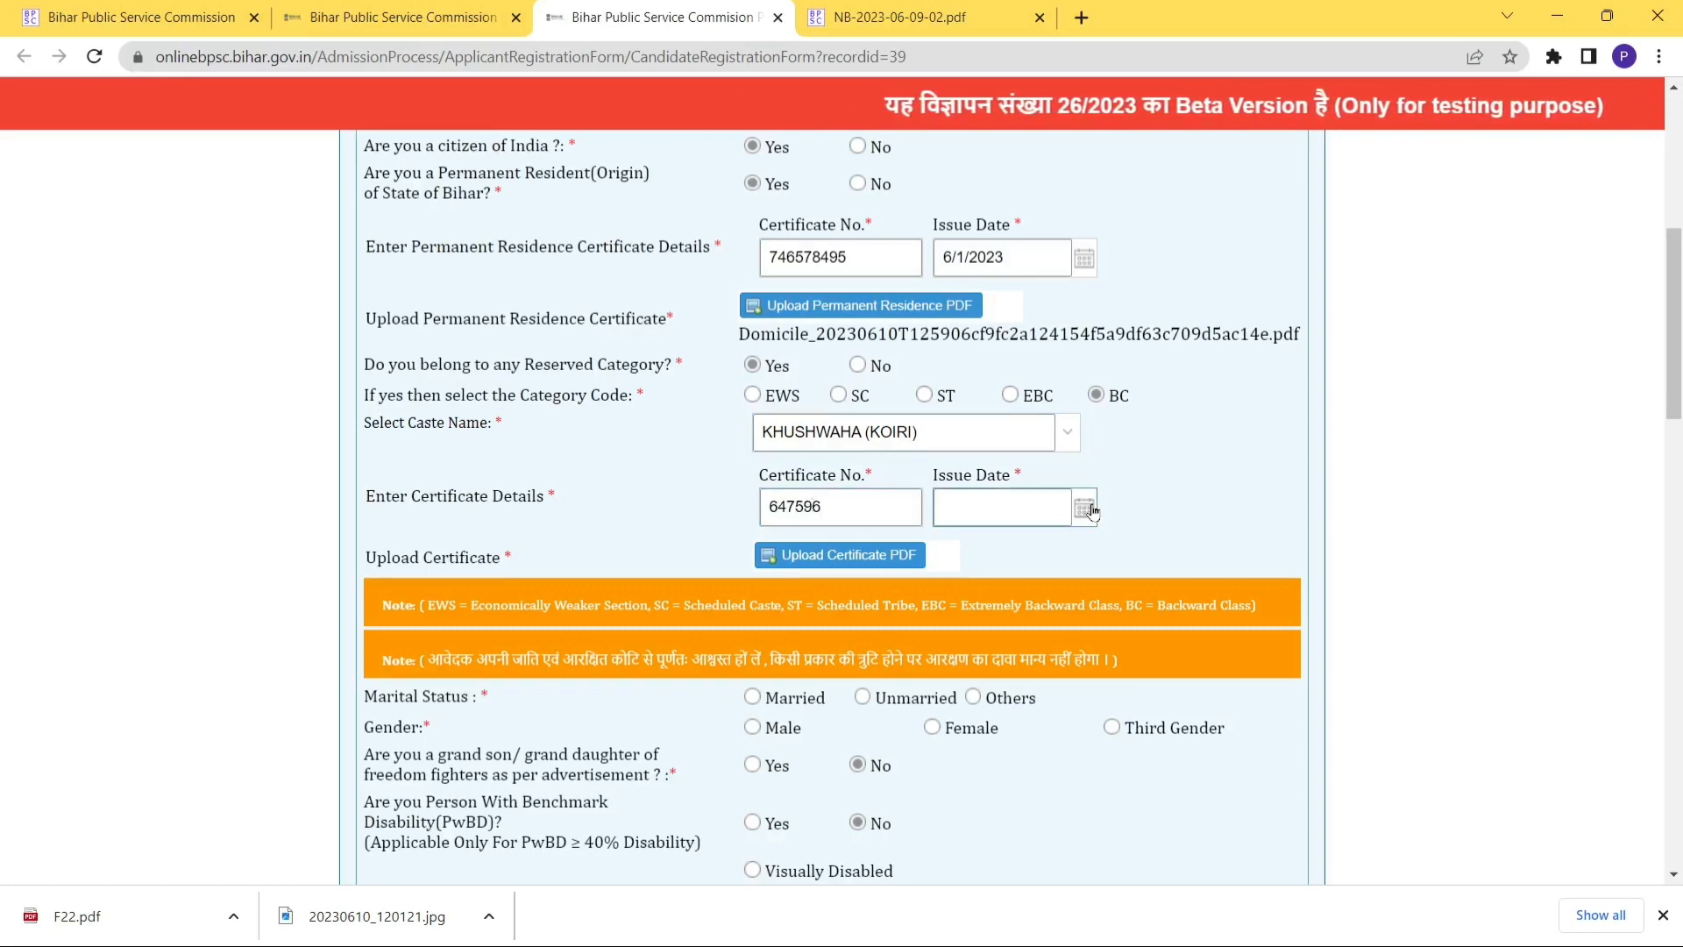
pyautogui.click(1092, 511)
pyautogui.click(1088, 598)
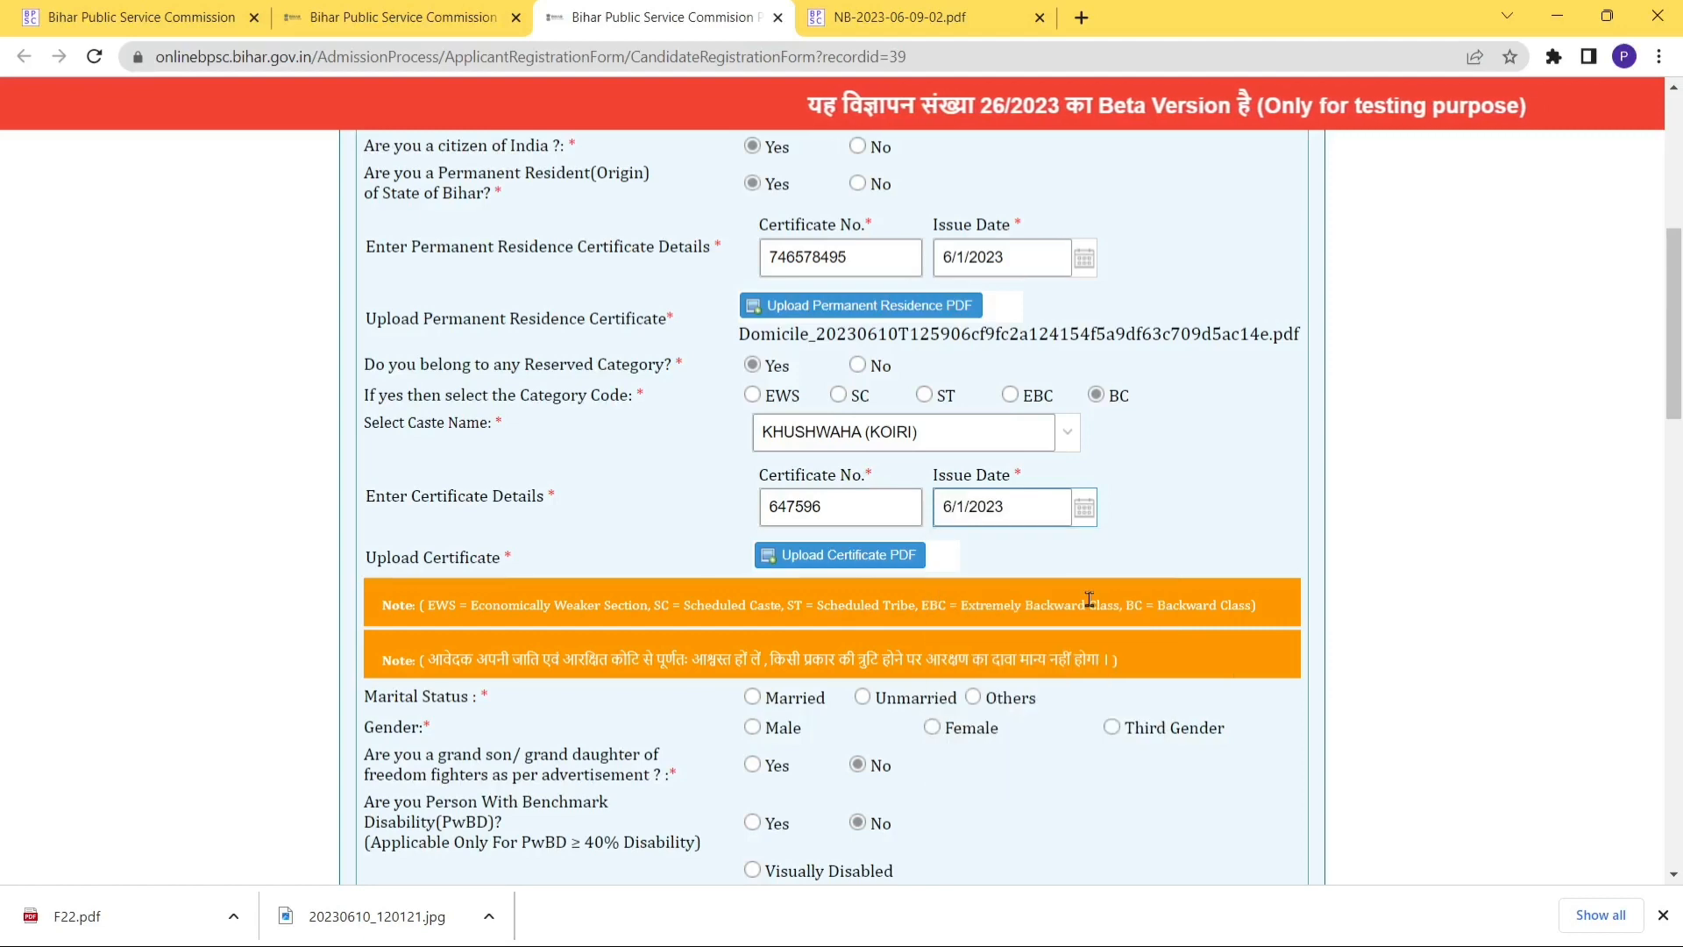
pyautogui.click(857, 550)
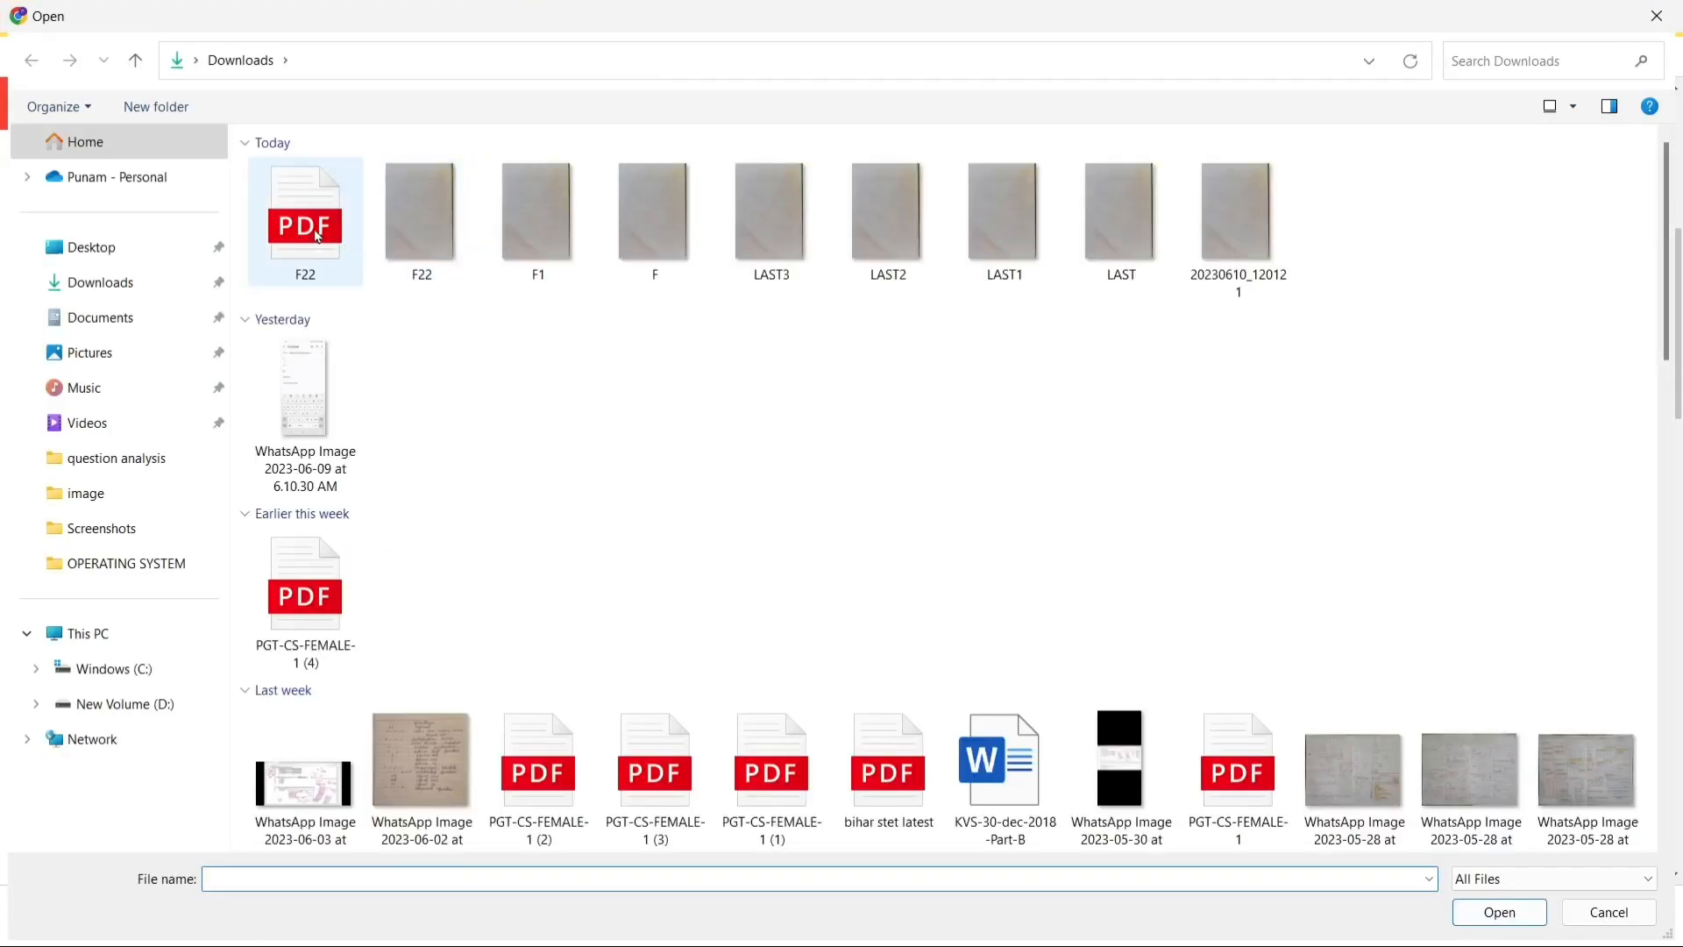
pyautogui.click(317, 235)
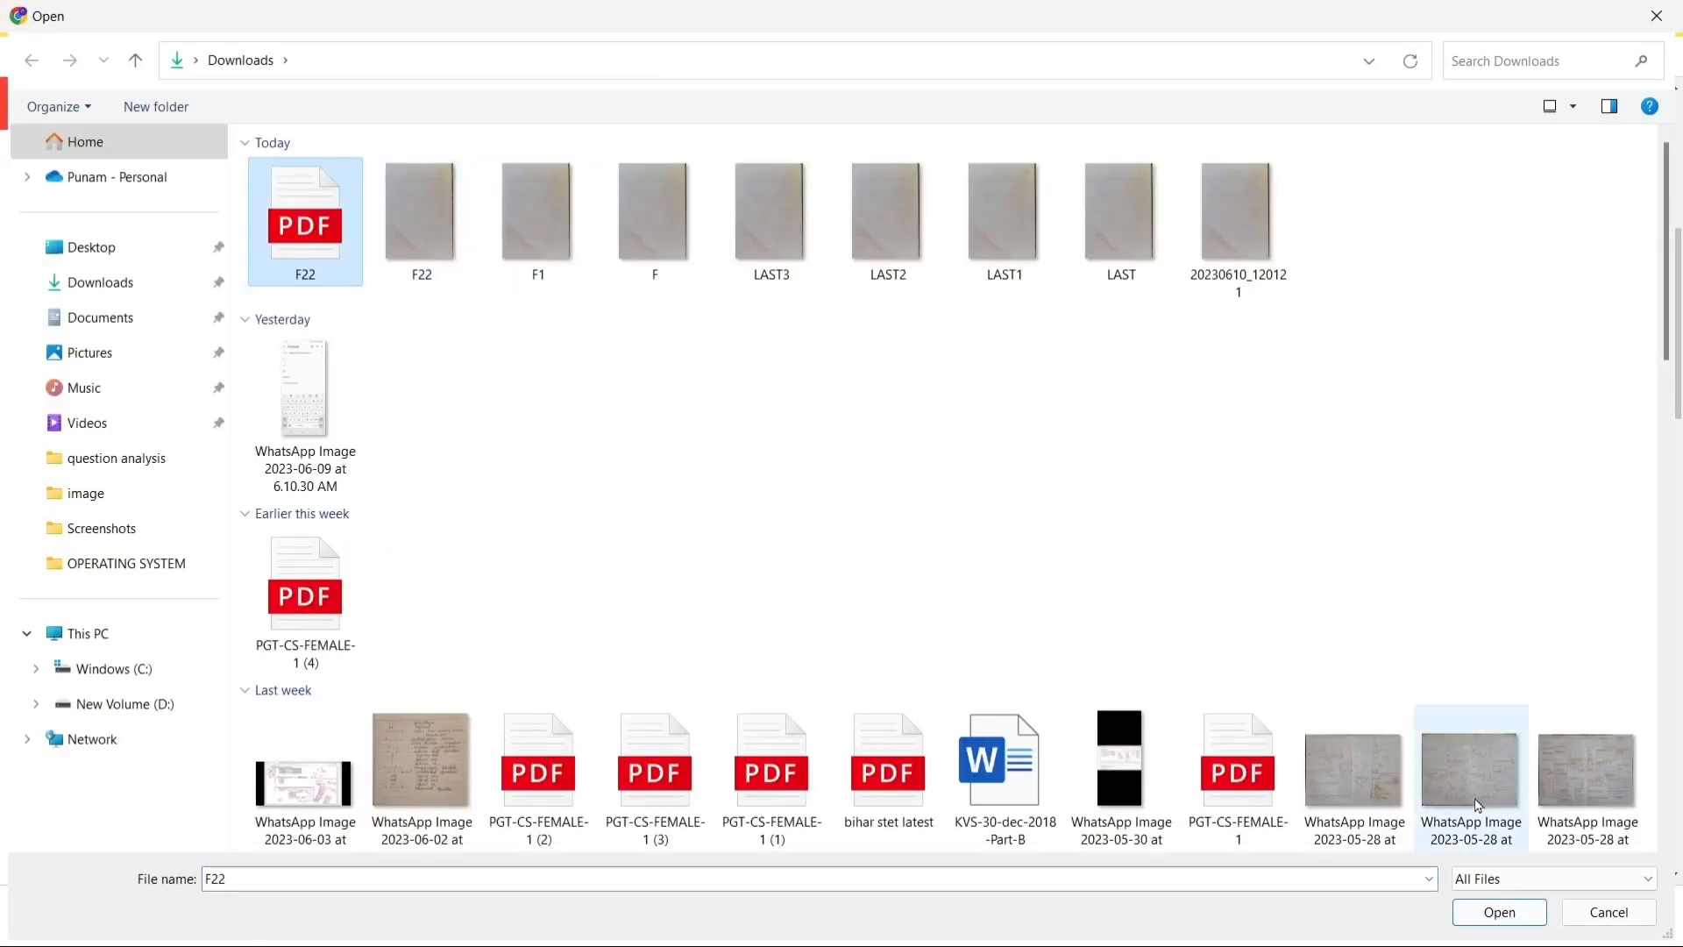
pyautogui.click(1498, 911)
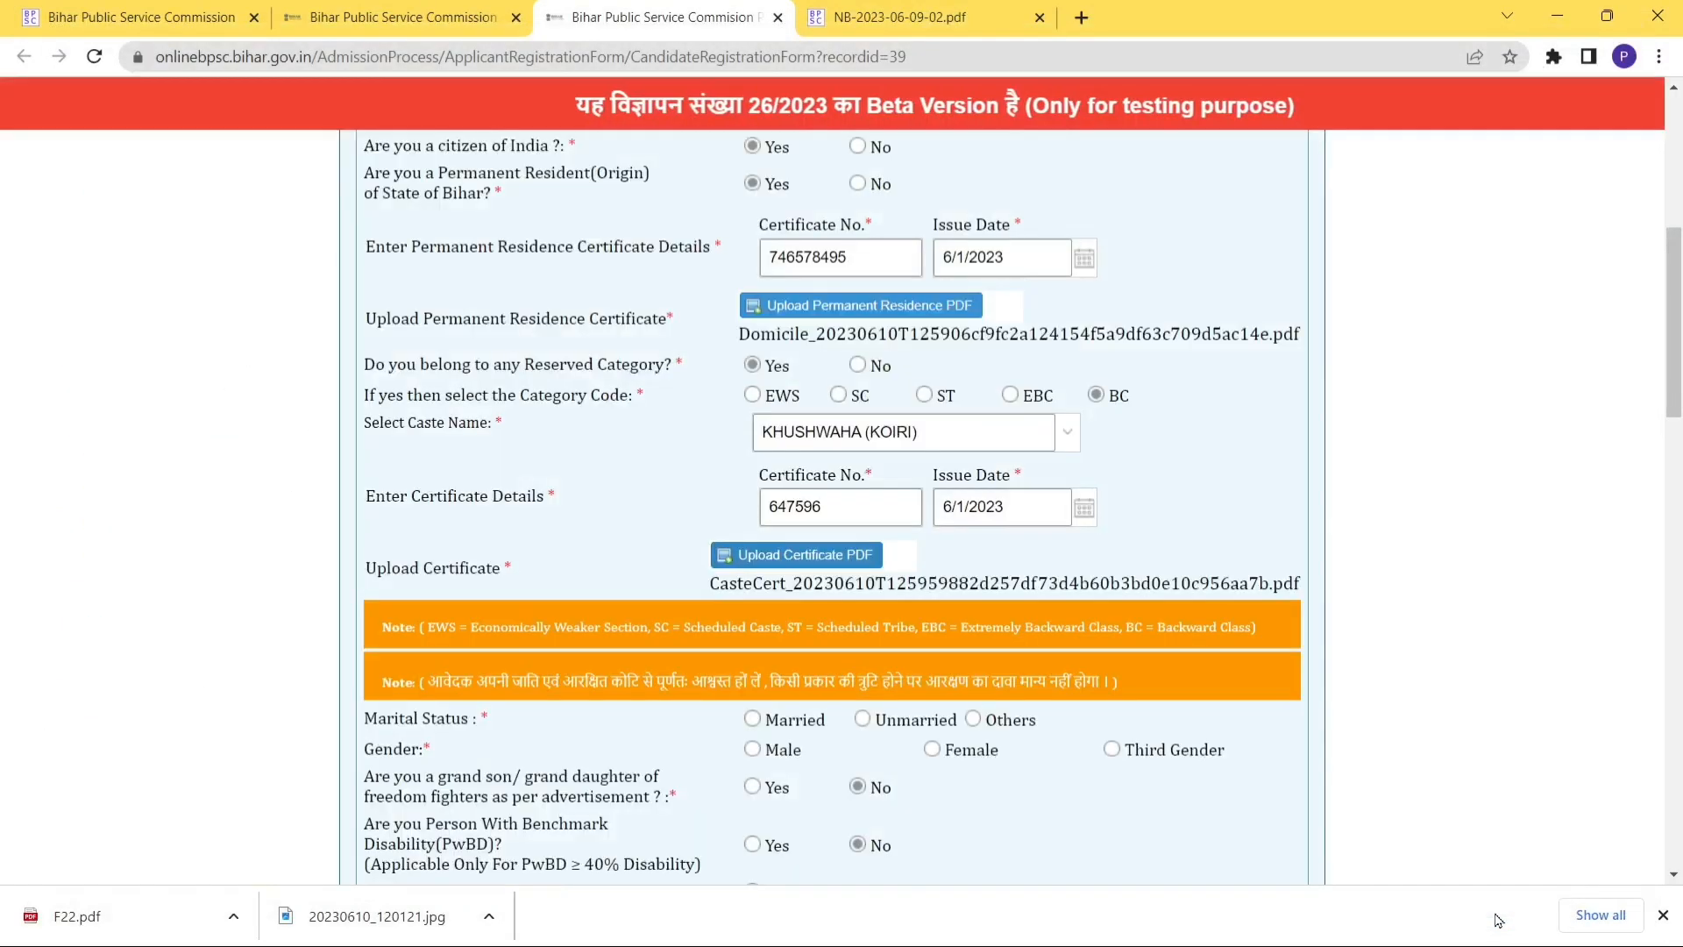
# Set marital status Unmarried, gender Female, concessional fee Yes and panchayat teacher No.
pyautogui.moveTo(1676, 334); pyautogui.dragTo(1678, 421)
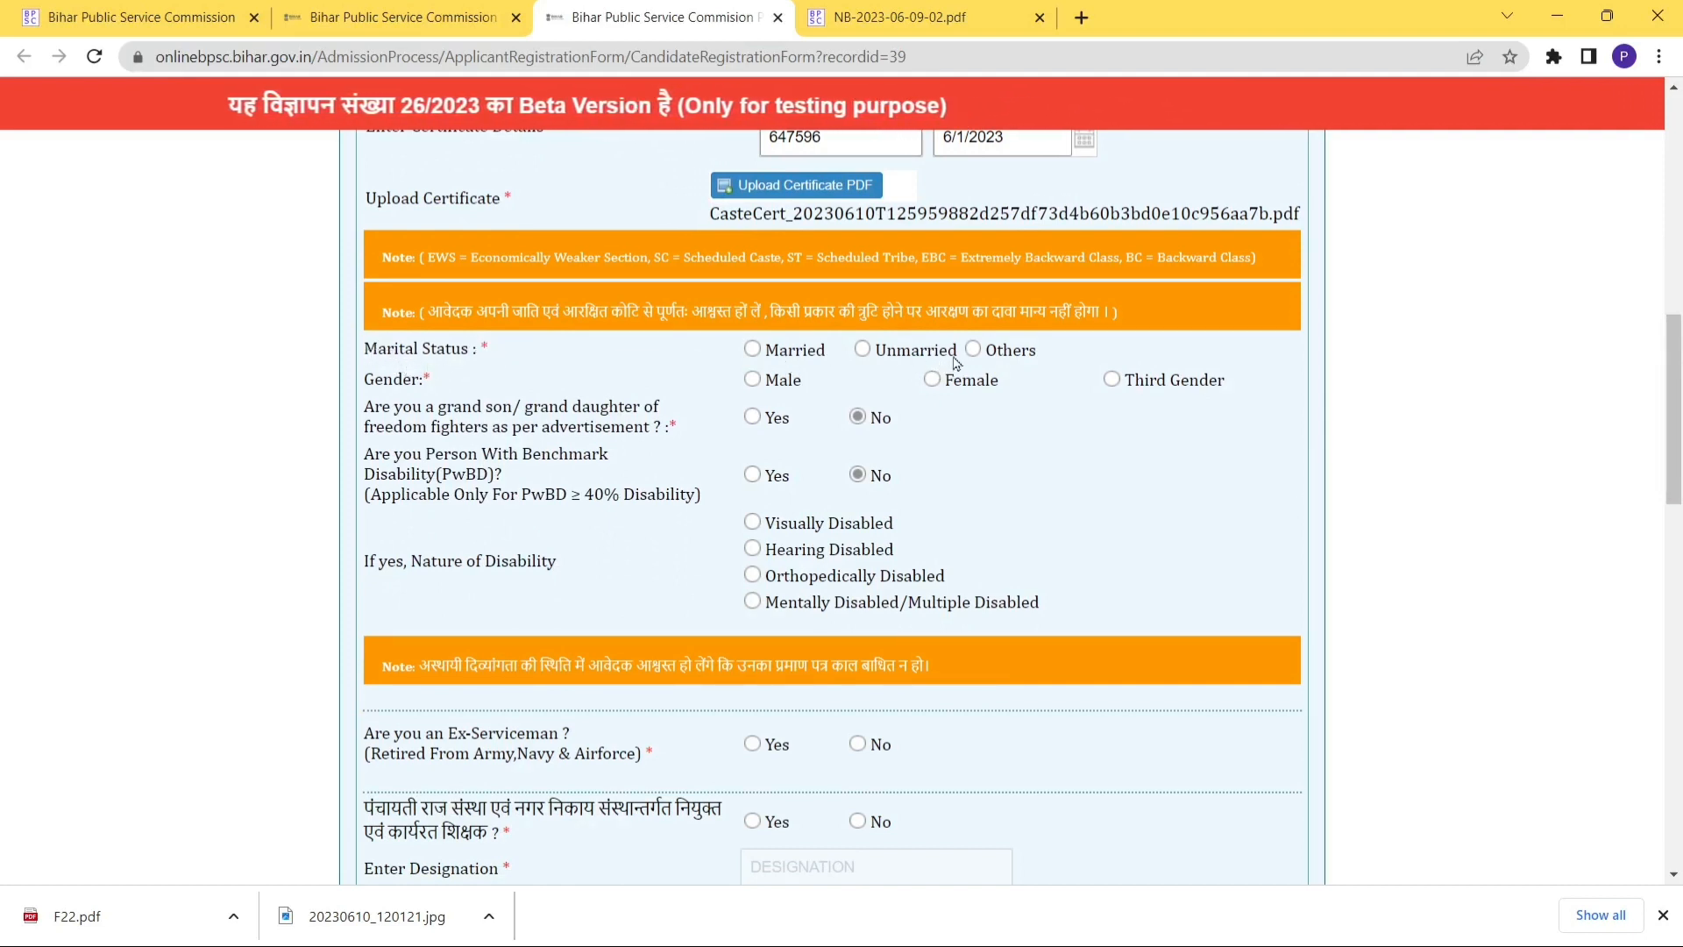
pyautogui.click(862, 349)
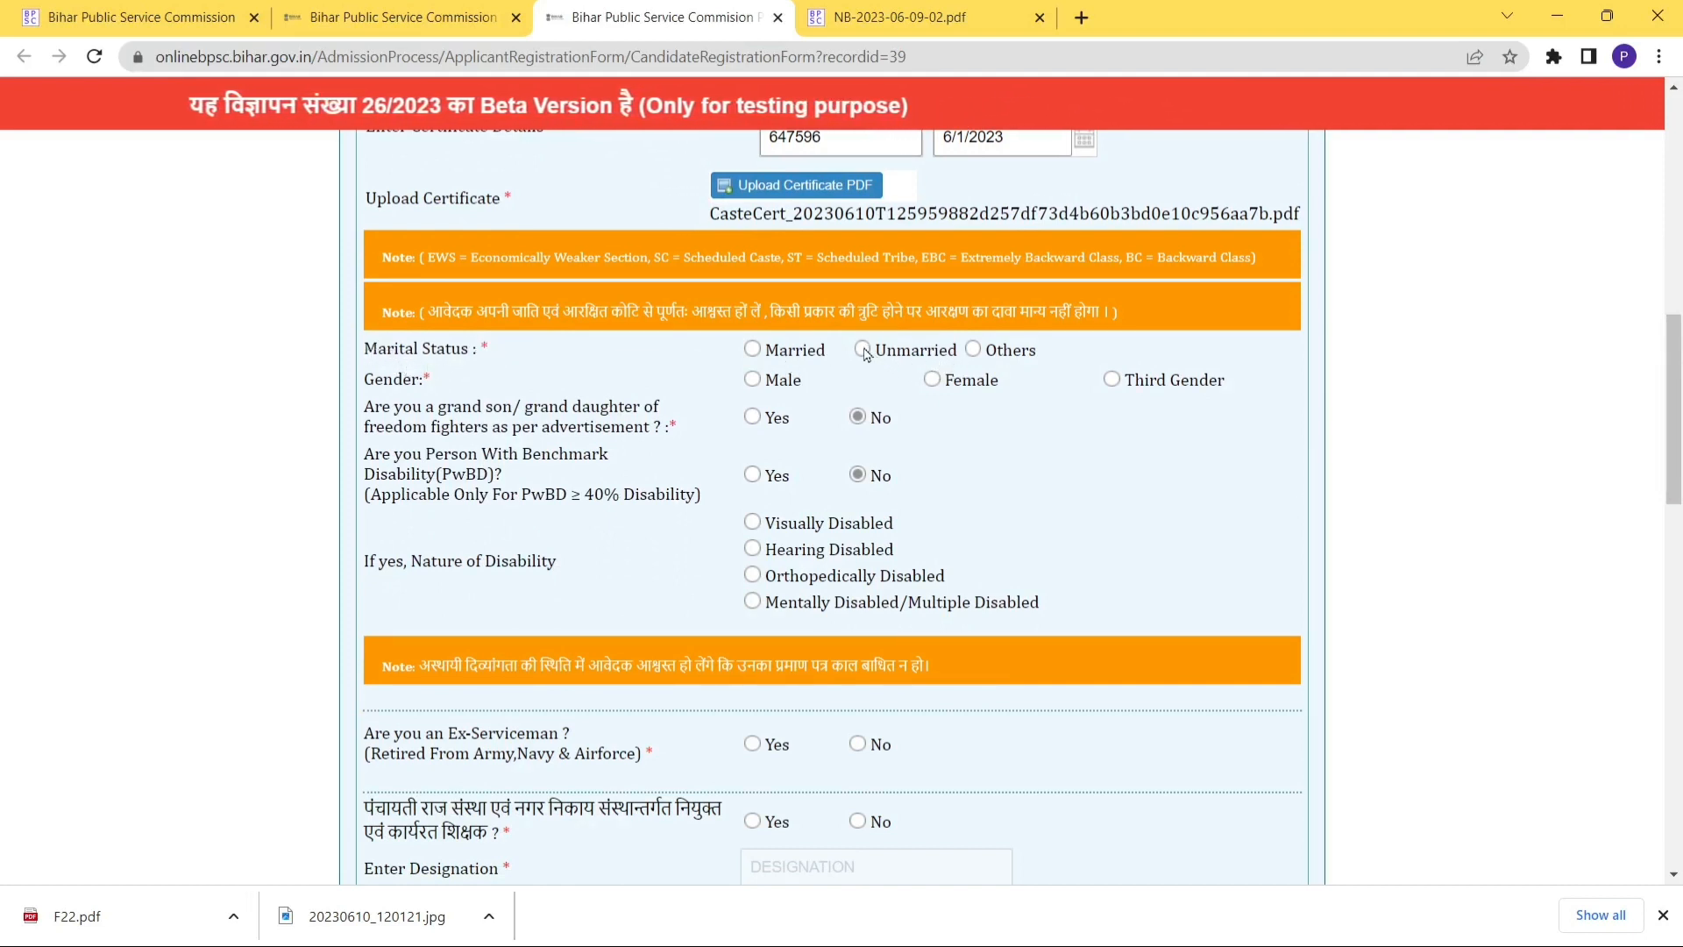
pyautogui.click(931, 379)
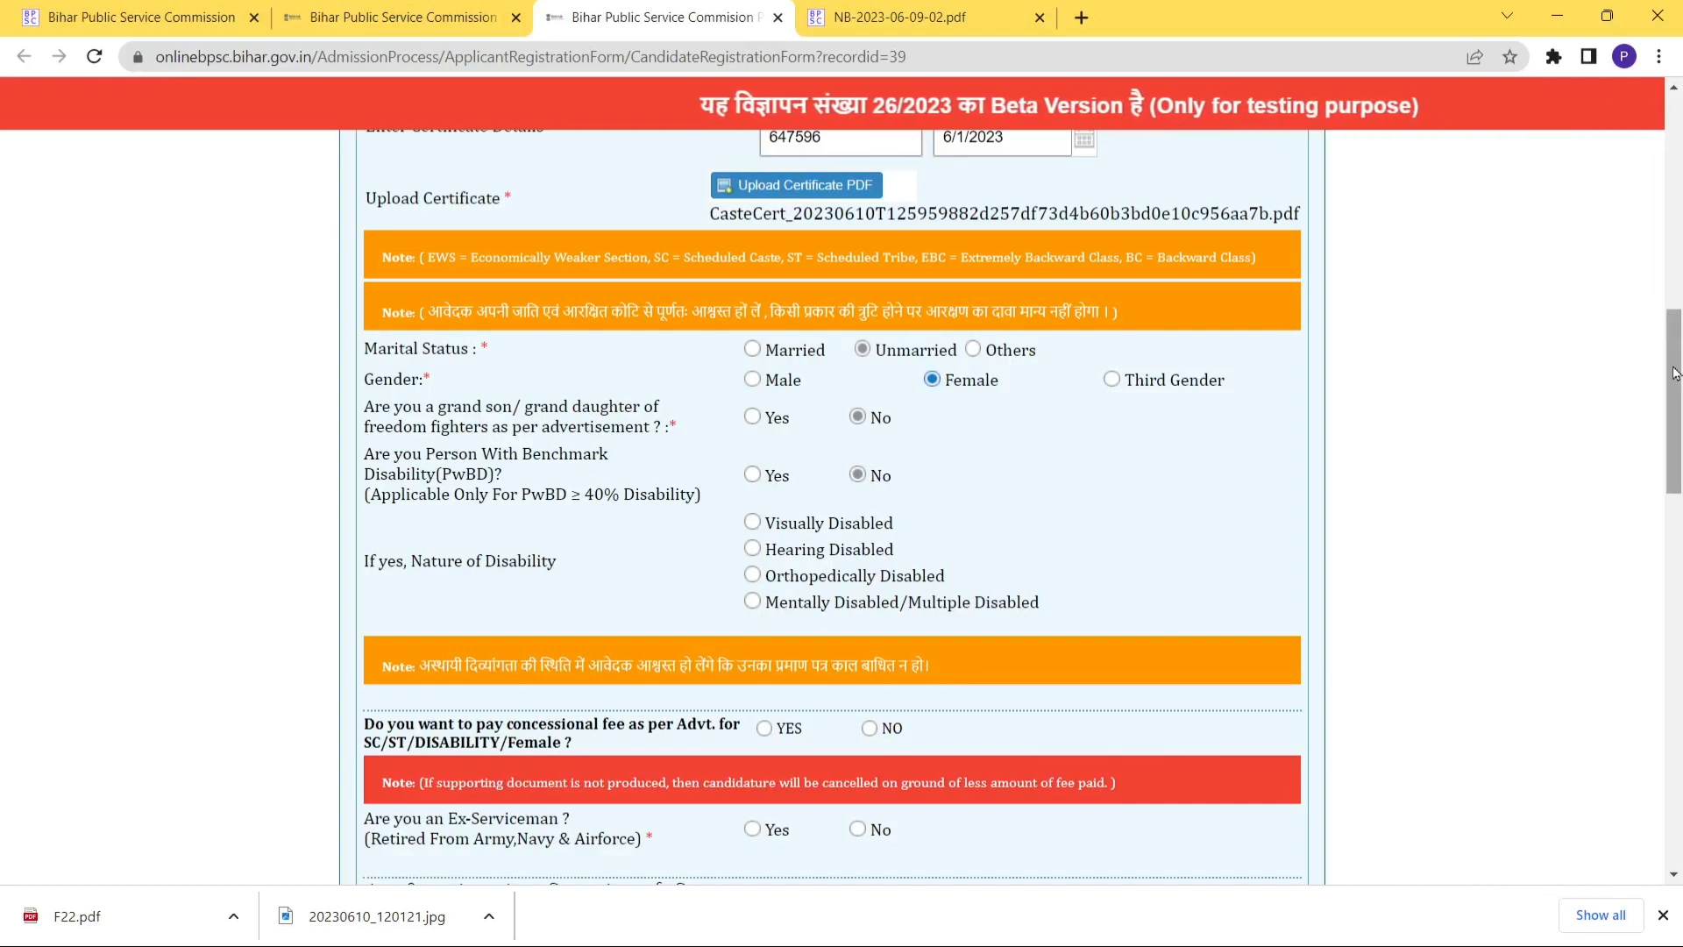
pyautogui.moveTo(1671, 388); pyautogui.dragTo(1670, 462)
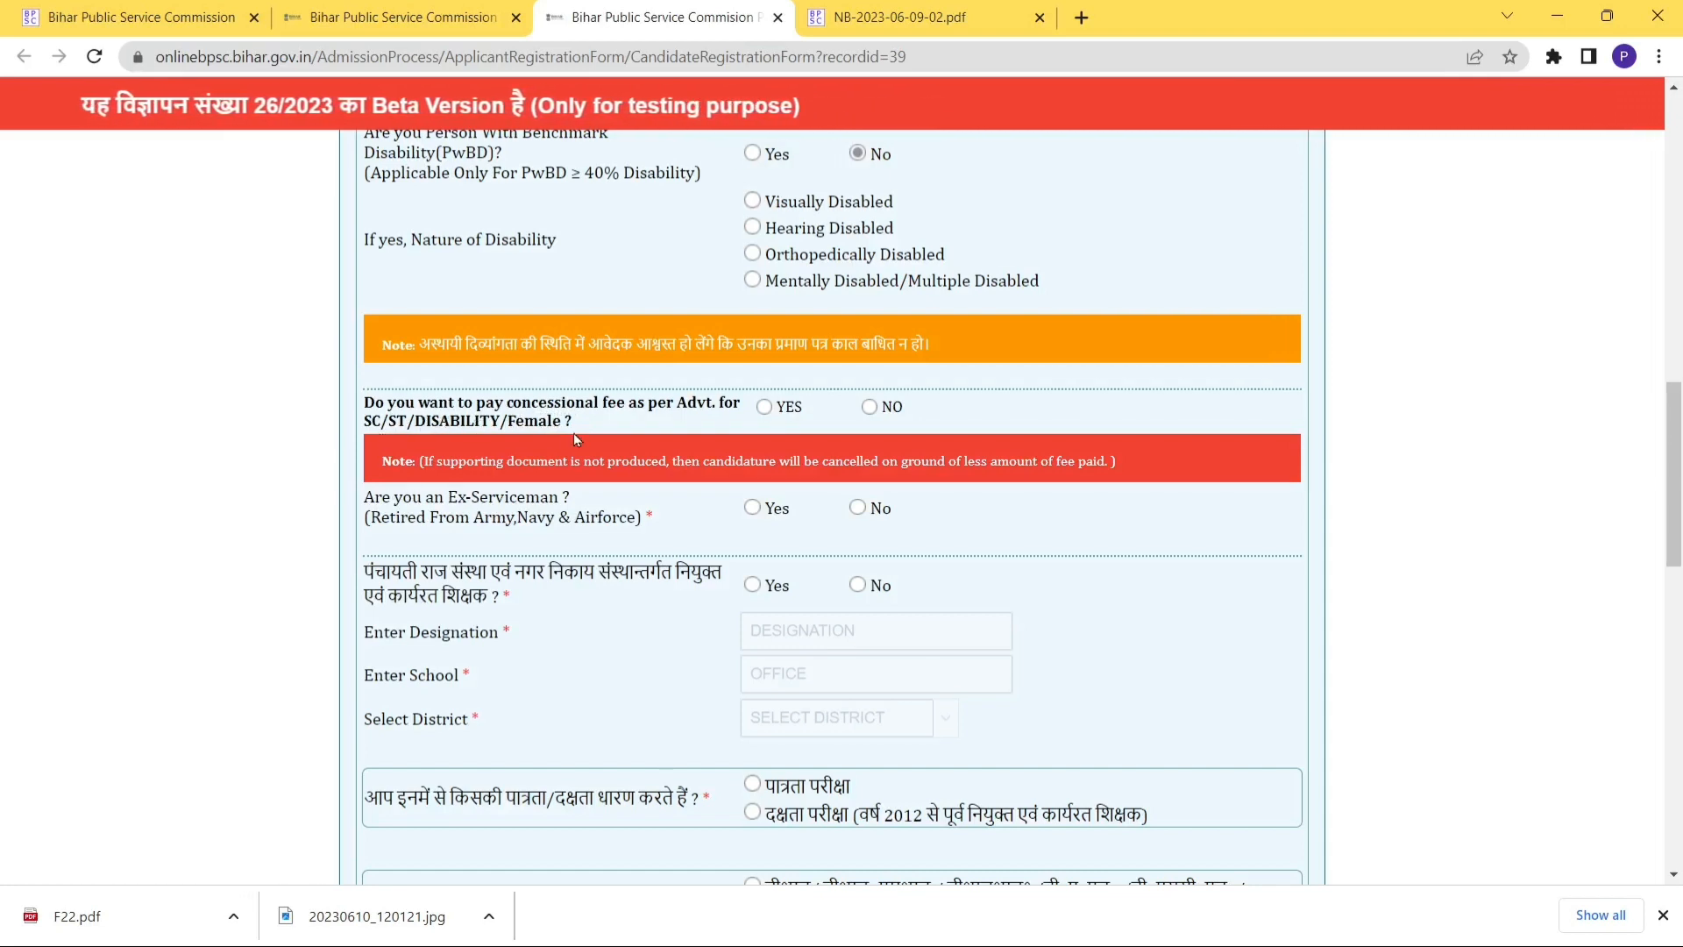
pyautogui.click(765, 407)
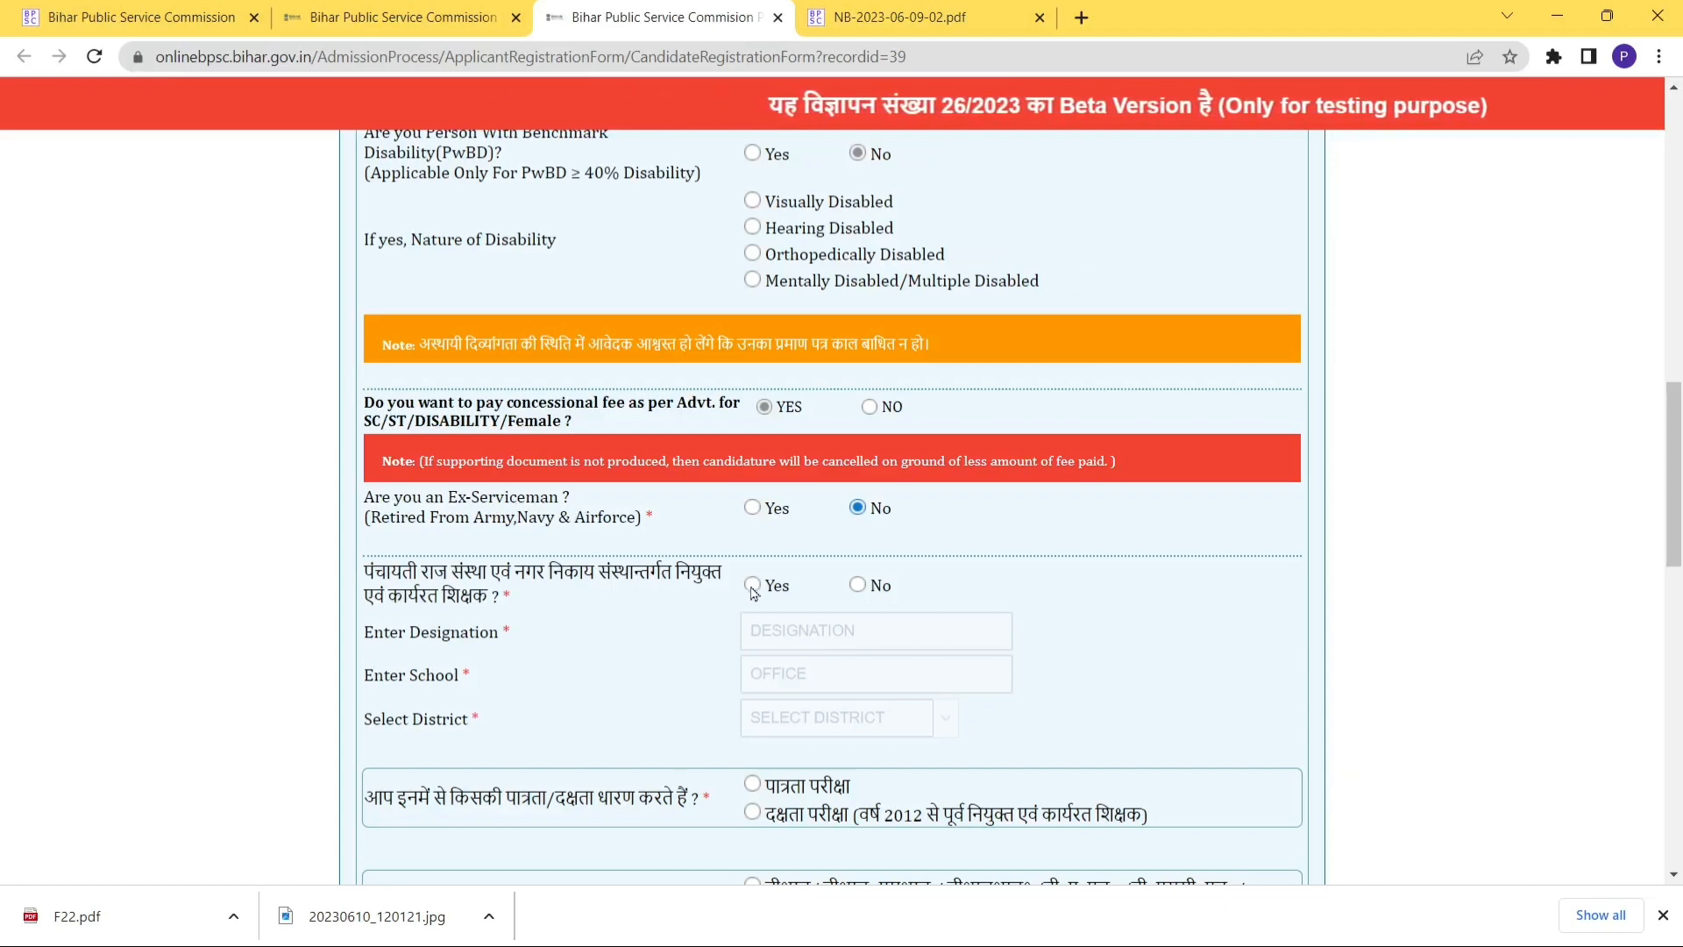
pyautogui.click(857, 584)
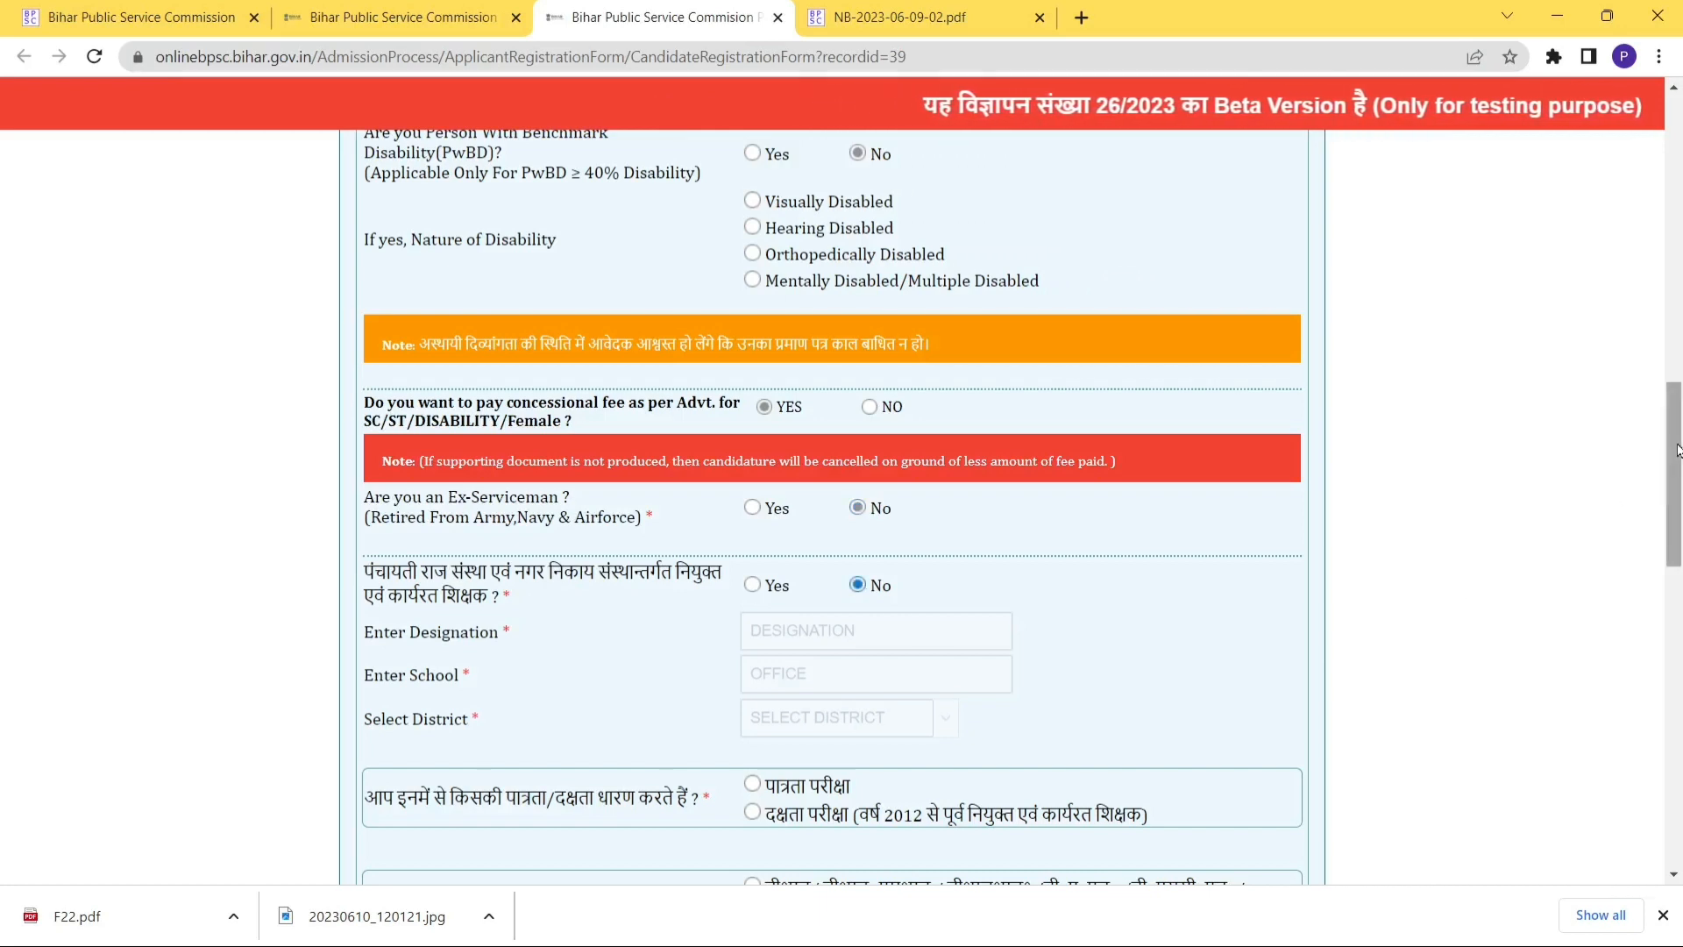
pyautogui.moveTo(1675, 452); pyautogui.dragTo(1676, 569)
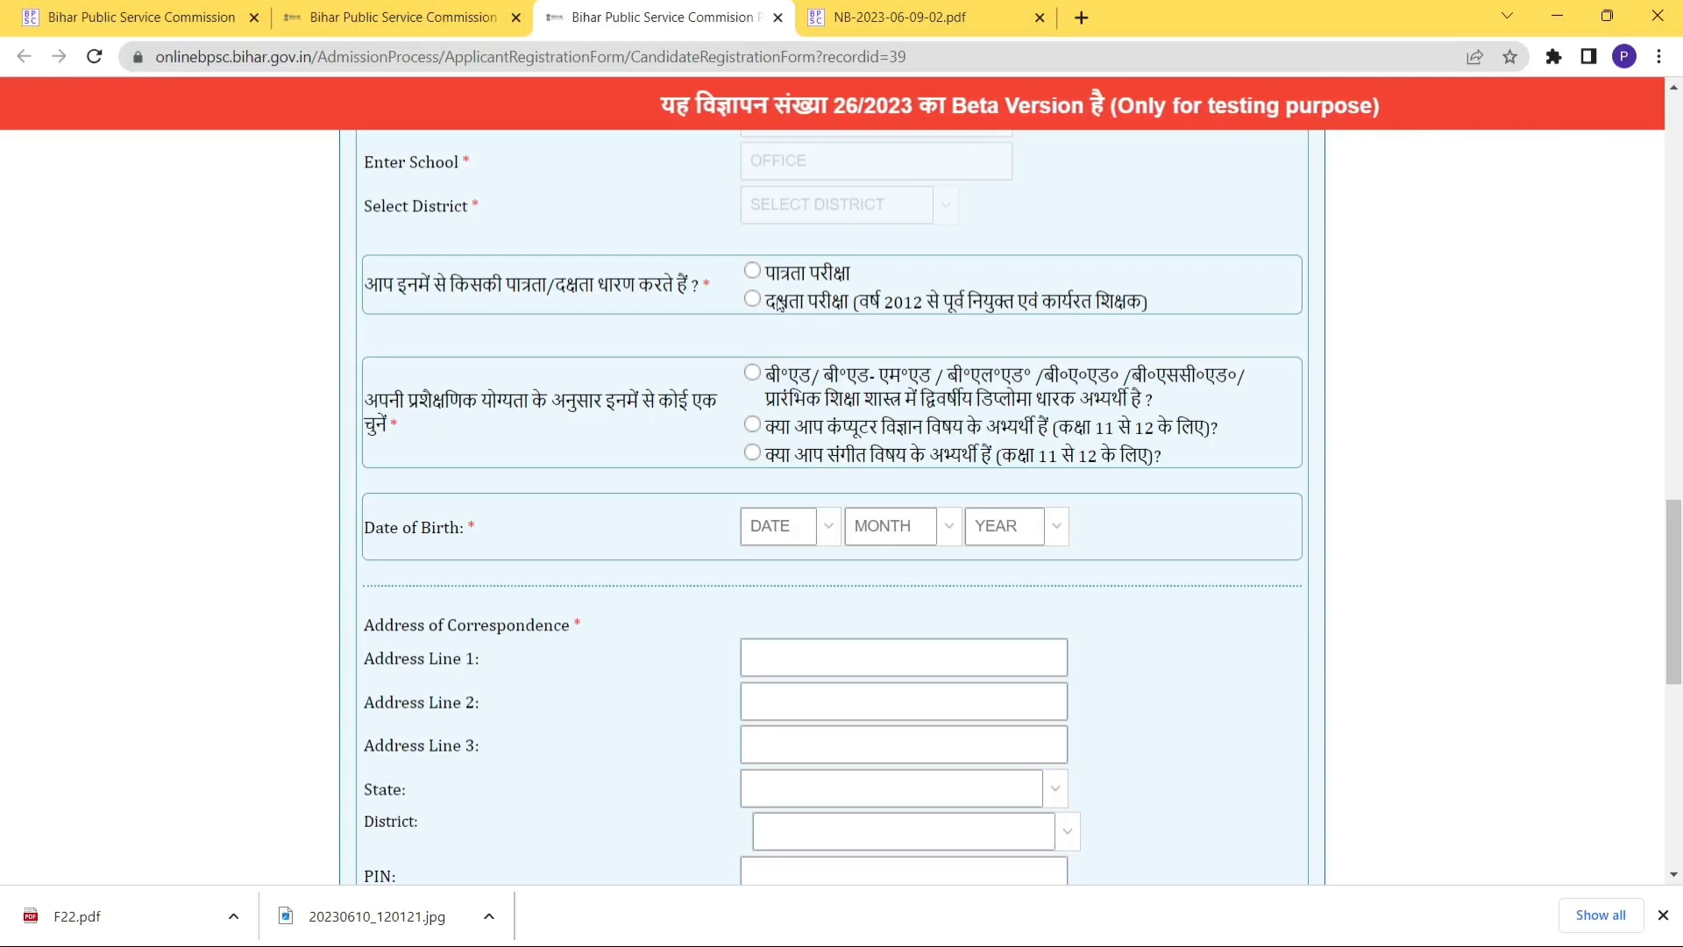
# Claim the eligibility test qualification BIHAR STET PAPER II from the 2019 exam.
pyautogui.click(752, 272)
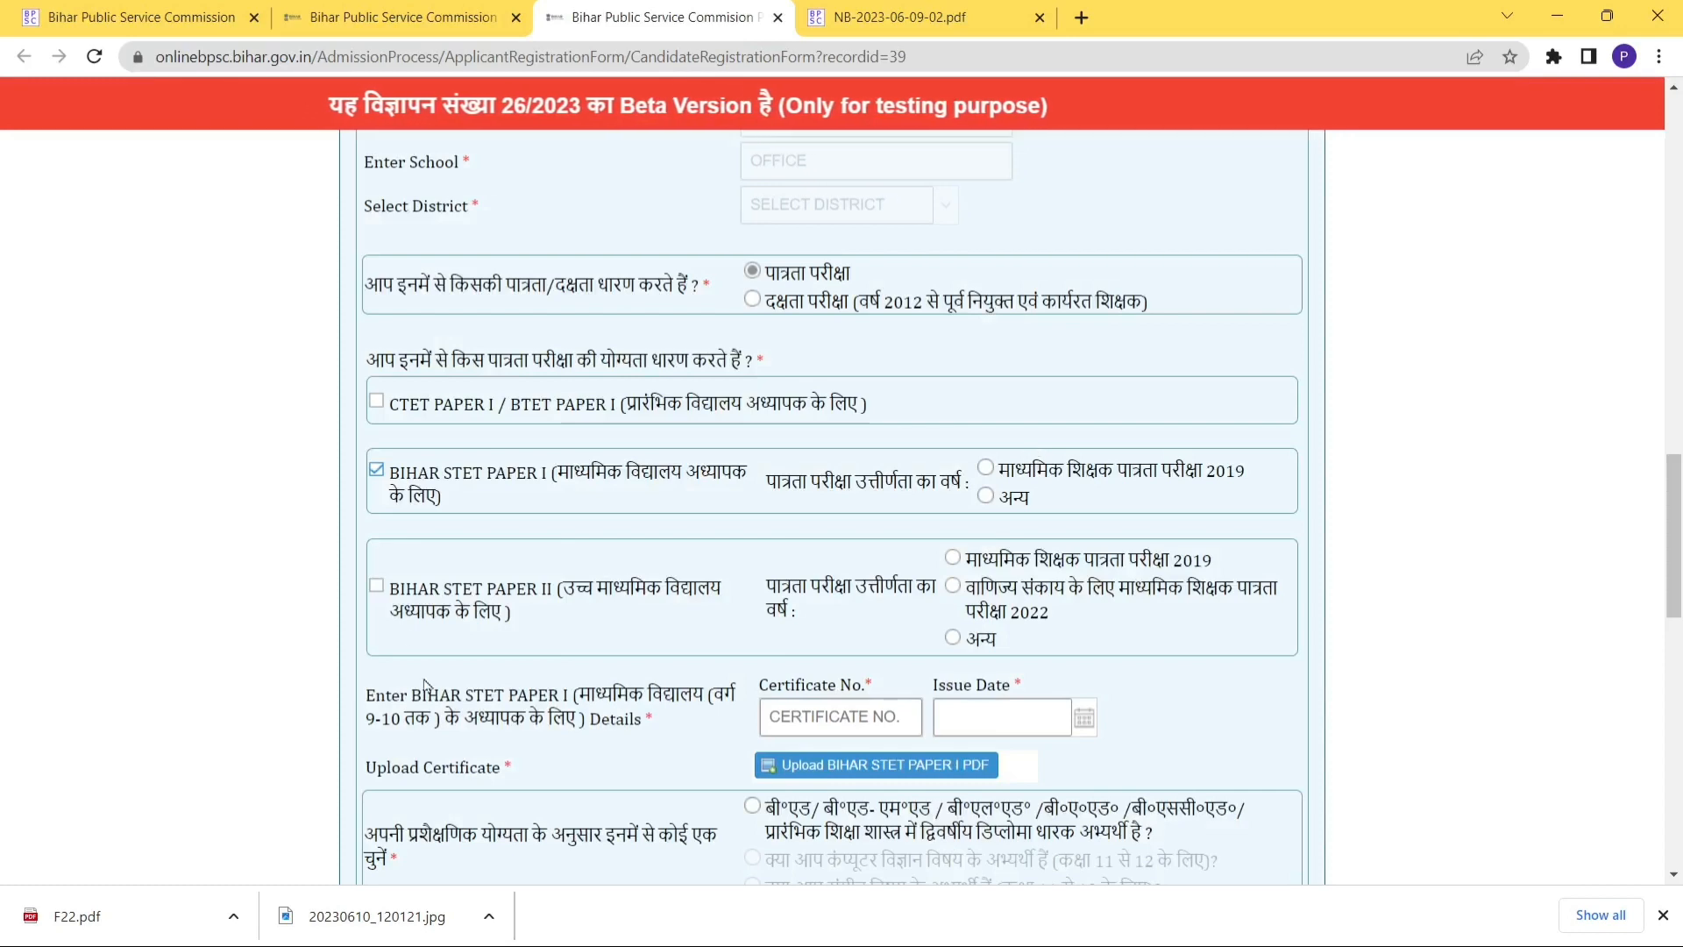
pyautogui.click(376, 587)
pyautogui.click(854, 522)
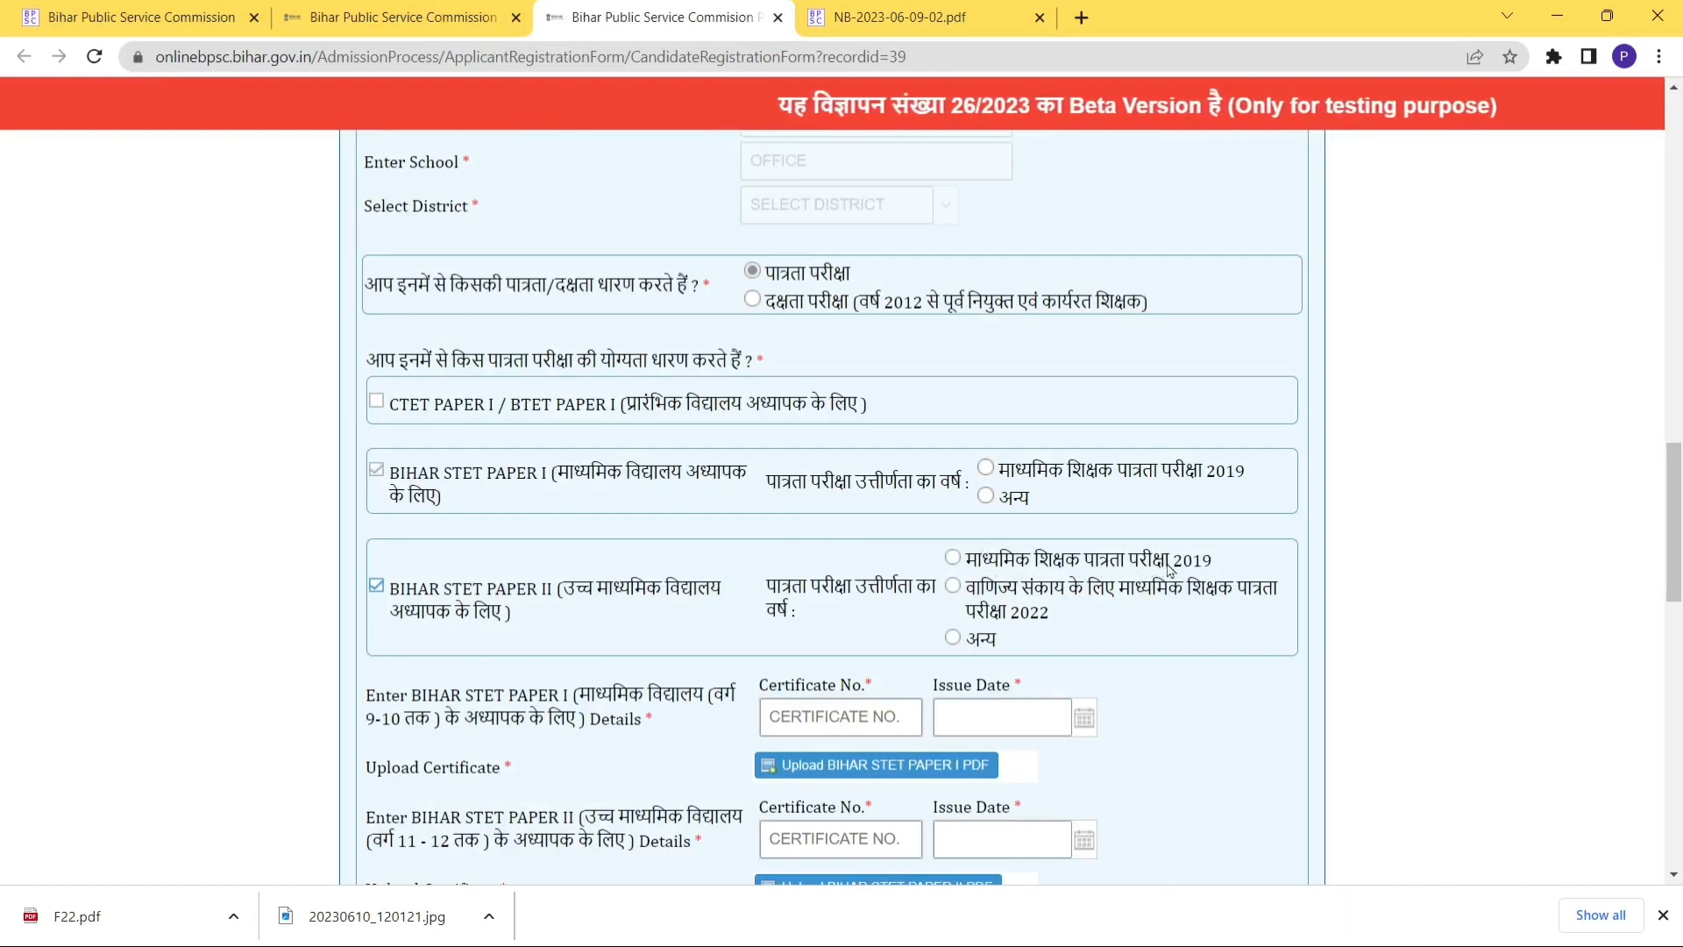
pyautogui.click(953, 560)
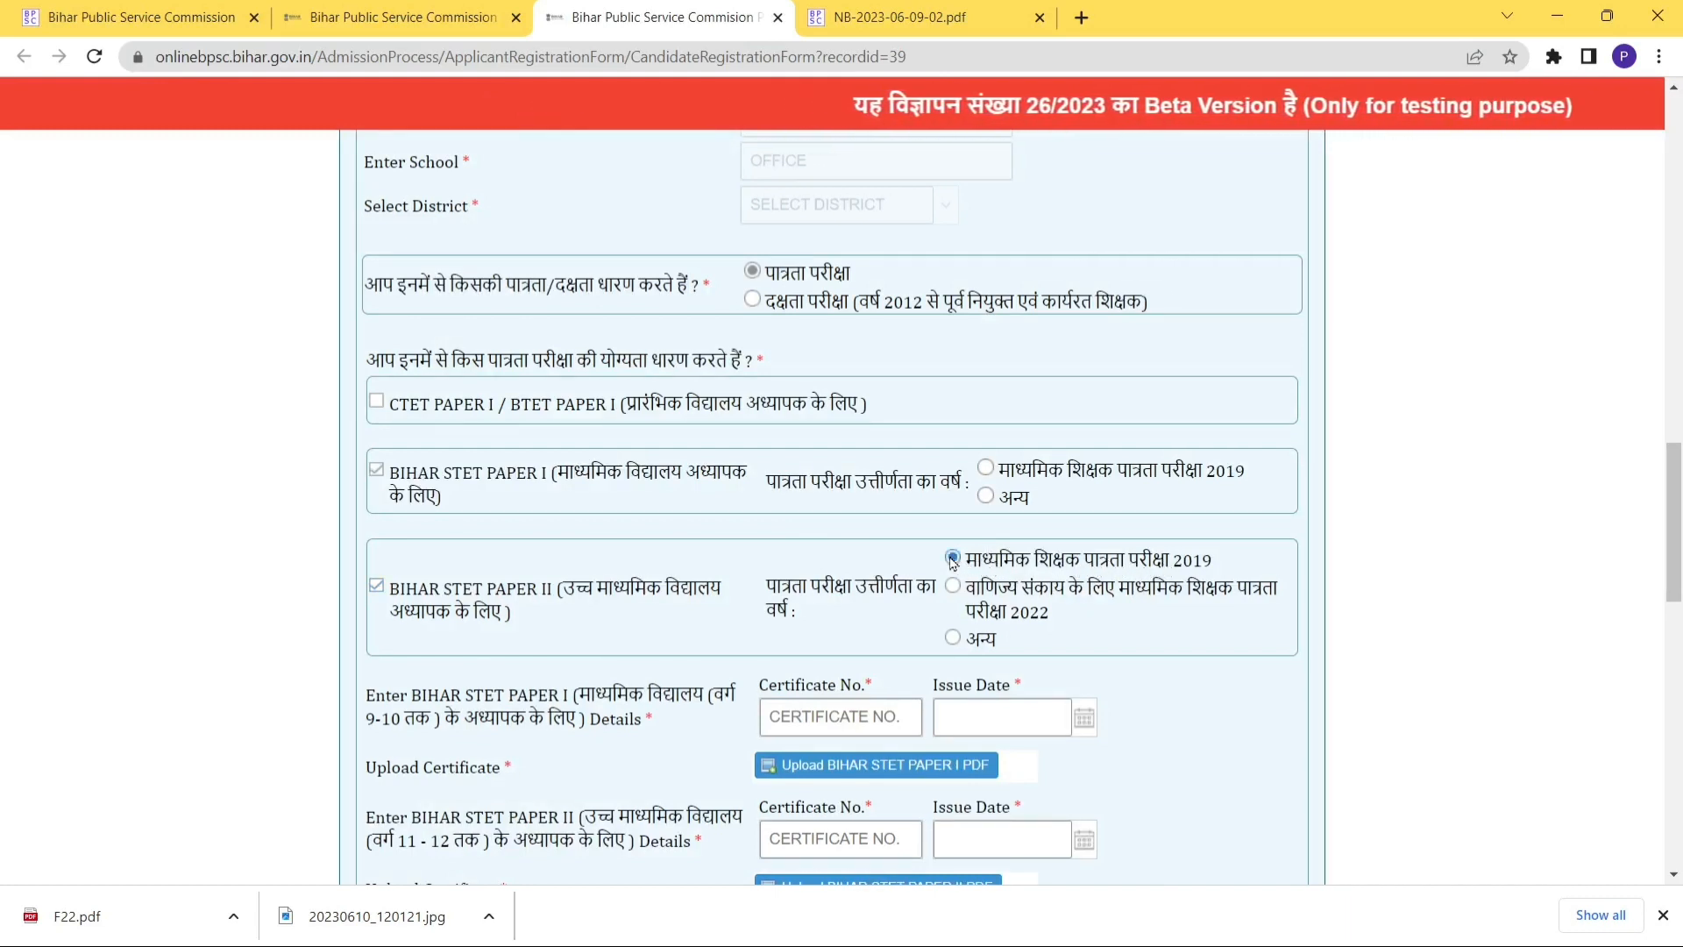
pyautogui.scroll(-5, 1216, 565)
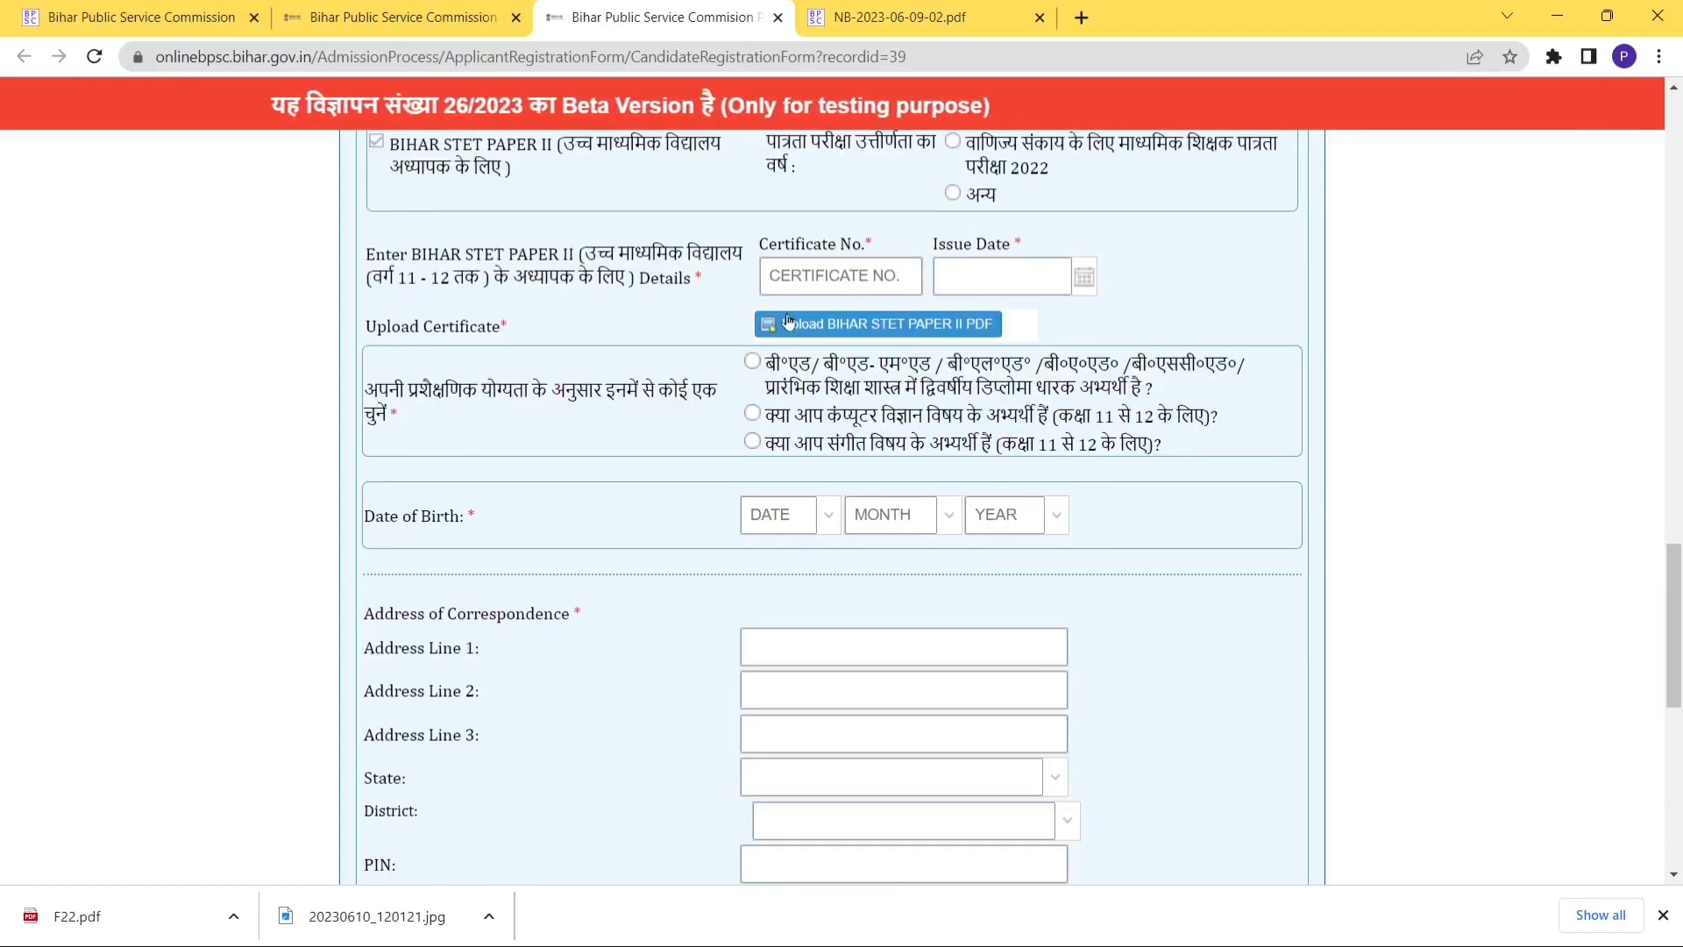
# Enter the STET certificate number, issue date 6/1/2023, and upload F22 as its PDF.
pyautogui.click(809, 275)
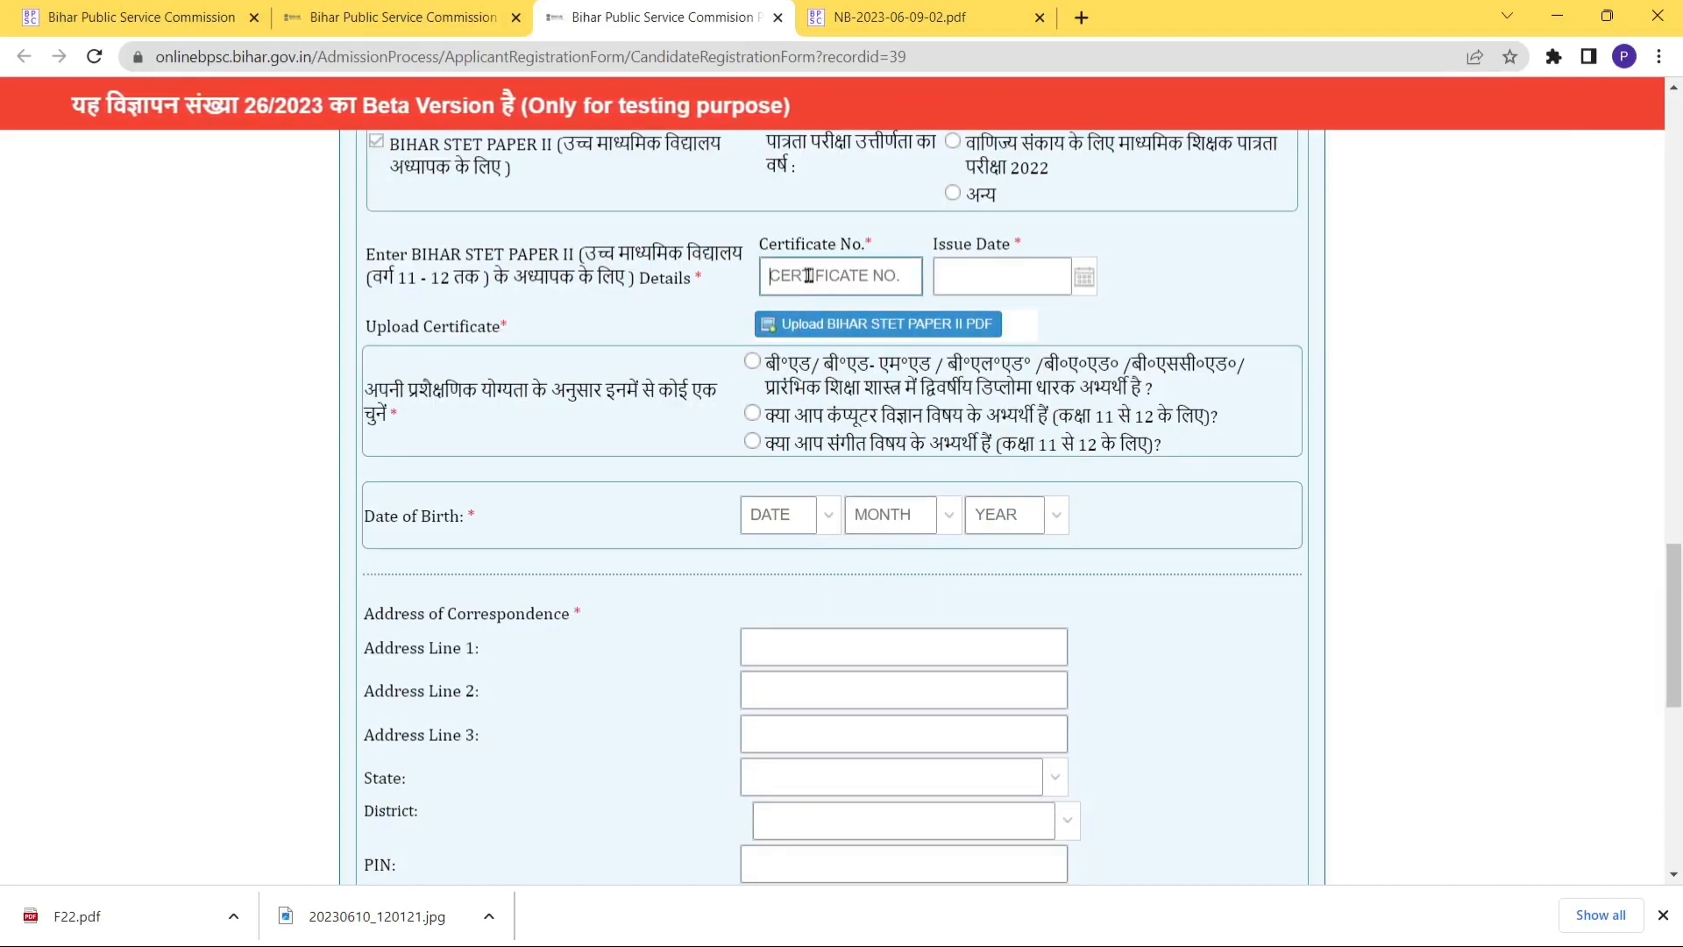
pyautogui.write('47563696')
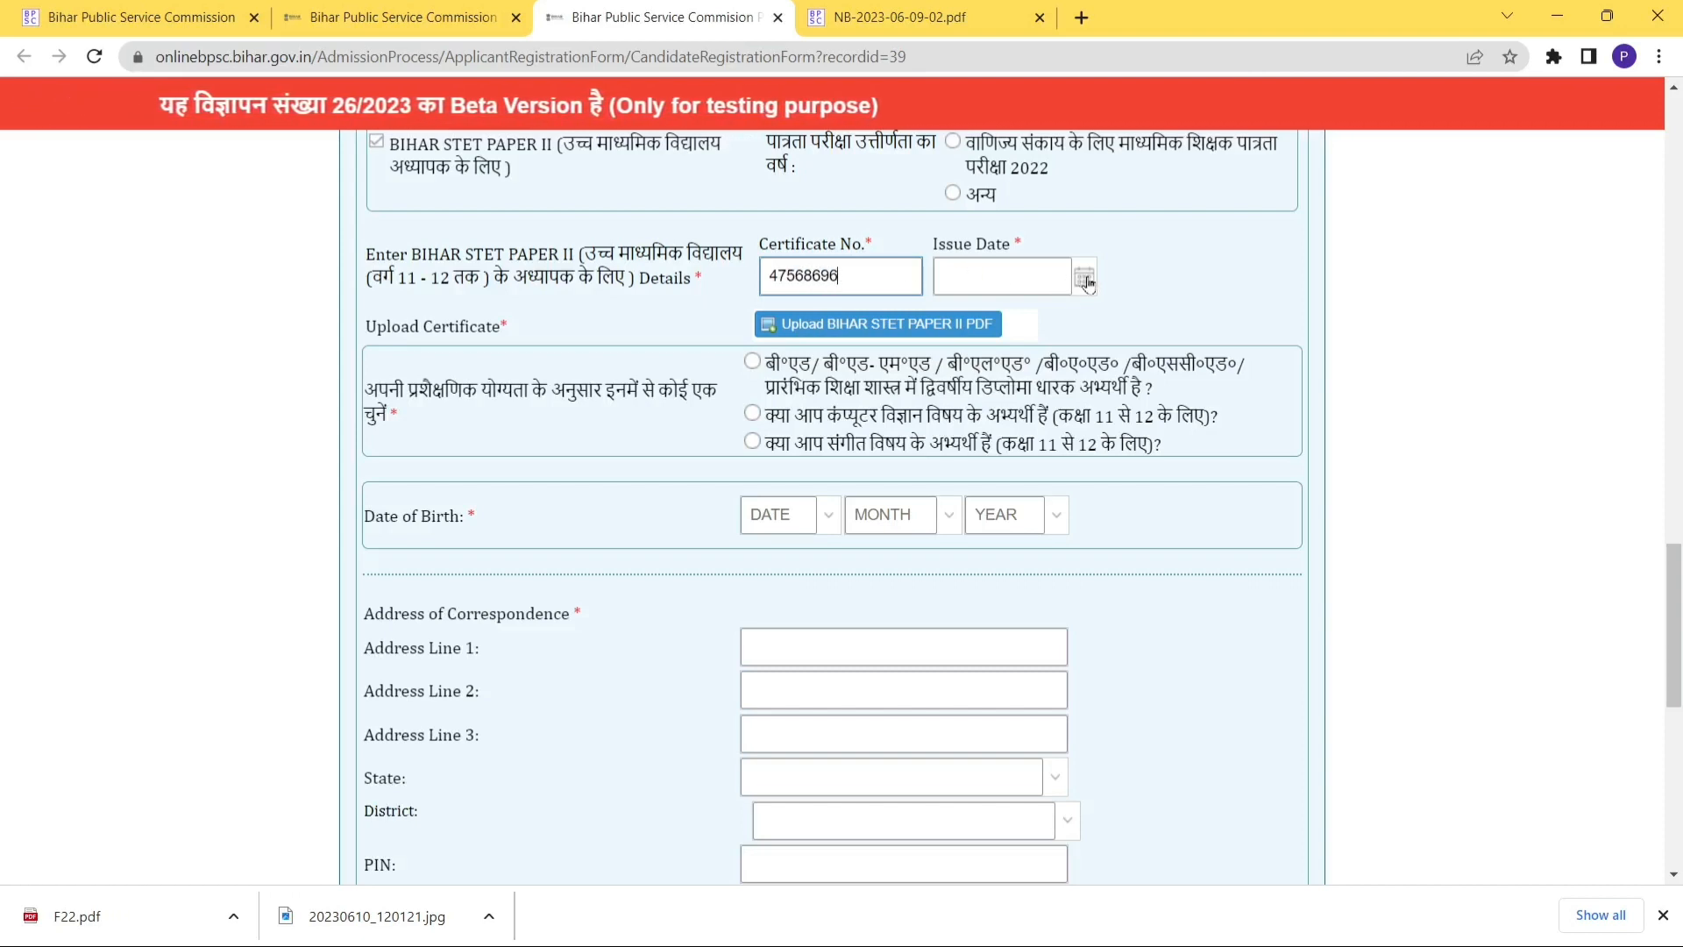
pyautogui.click(1085, 280)
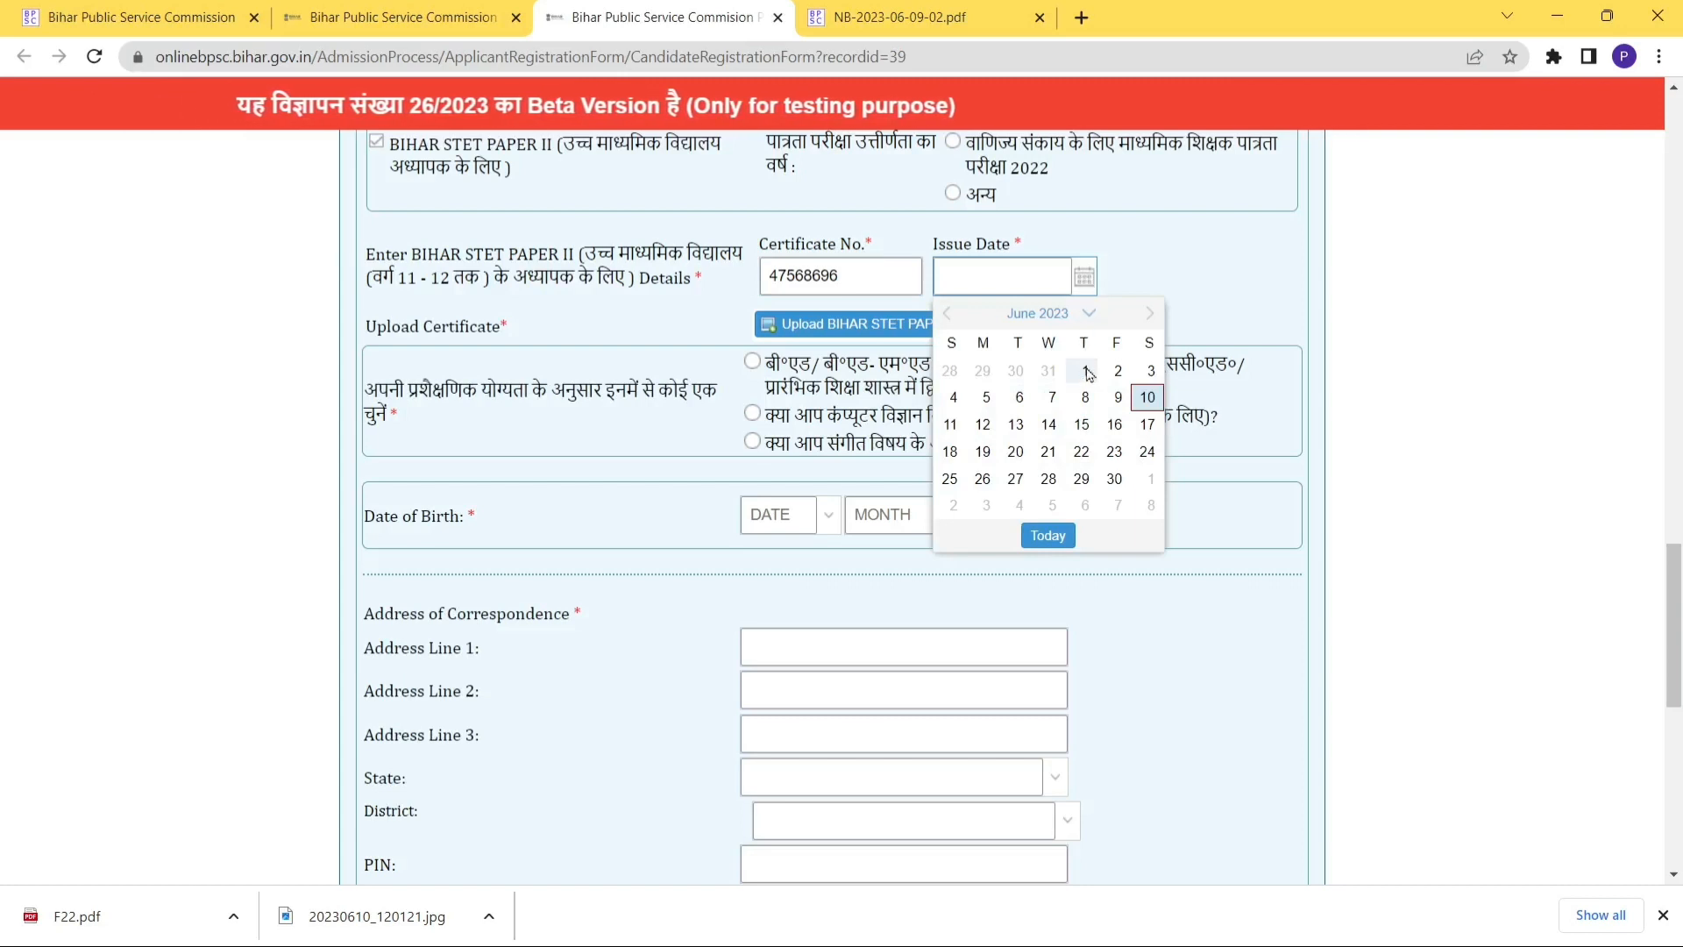
pyautogui.click(1086, 375)
pyautogui.click(870, 326)
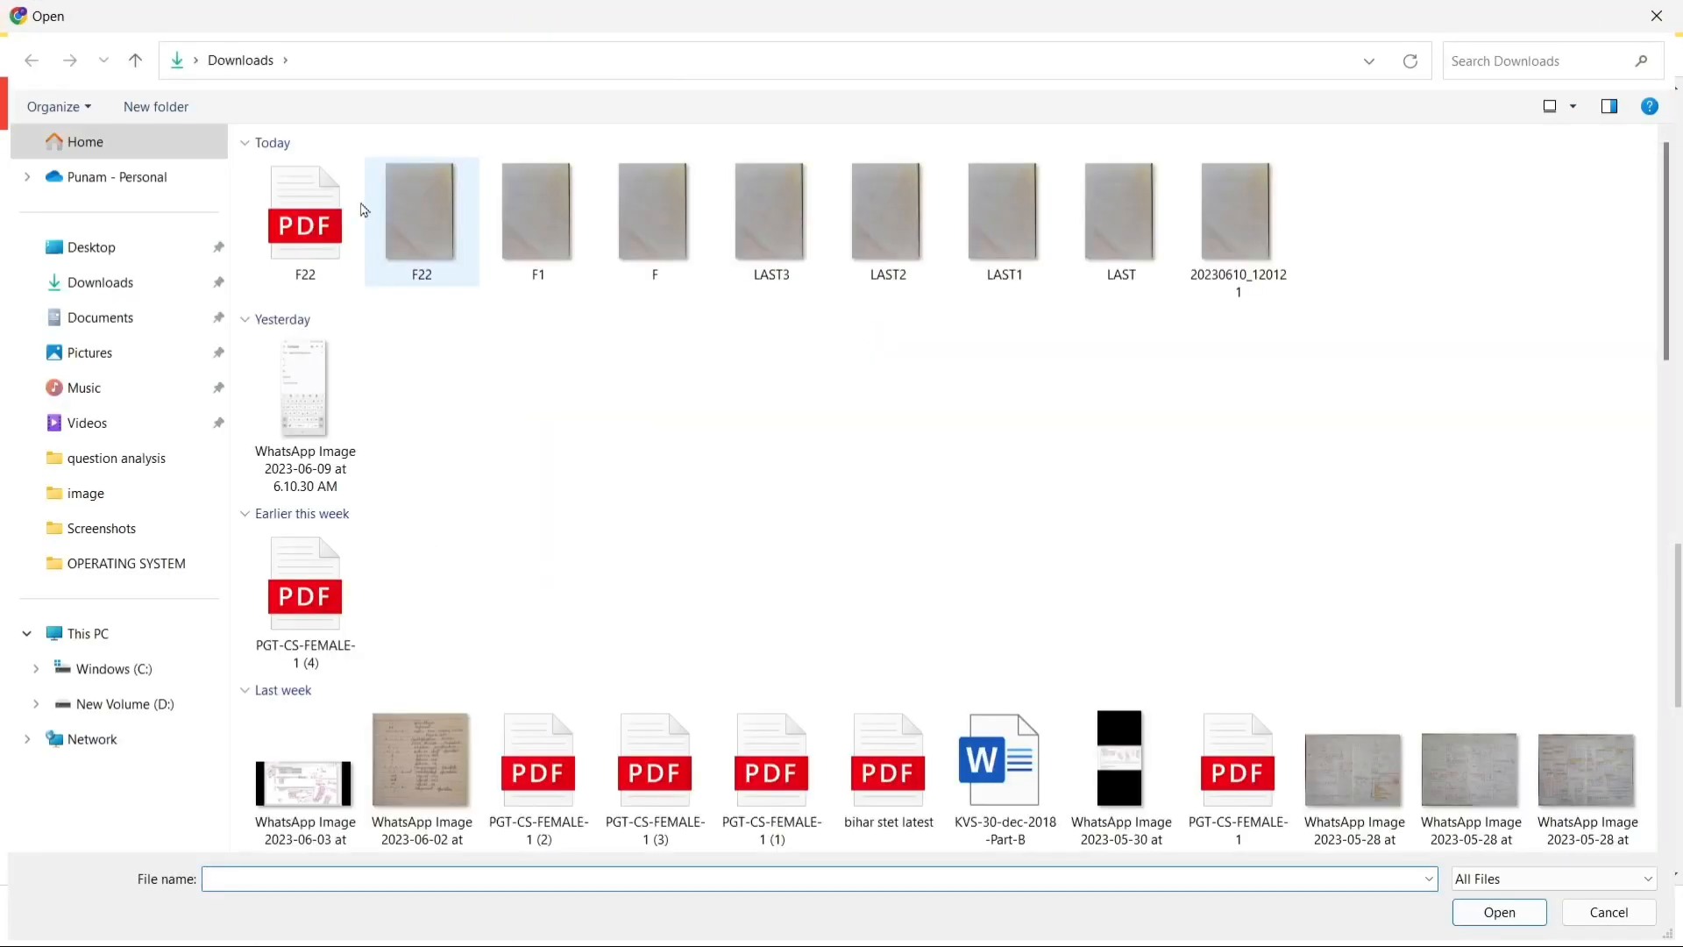
pyautogui.click(305, 219)
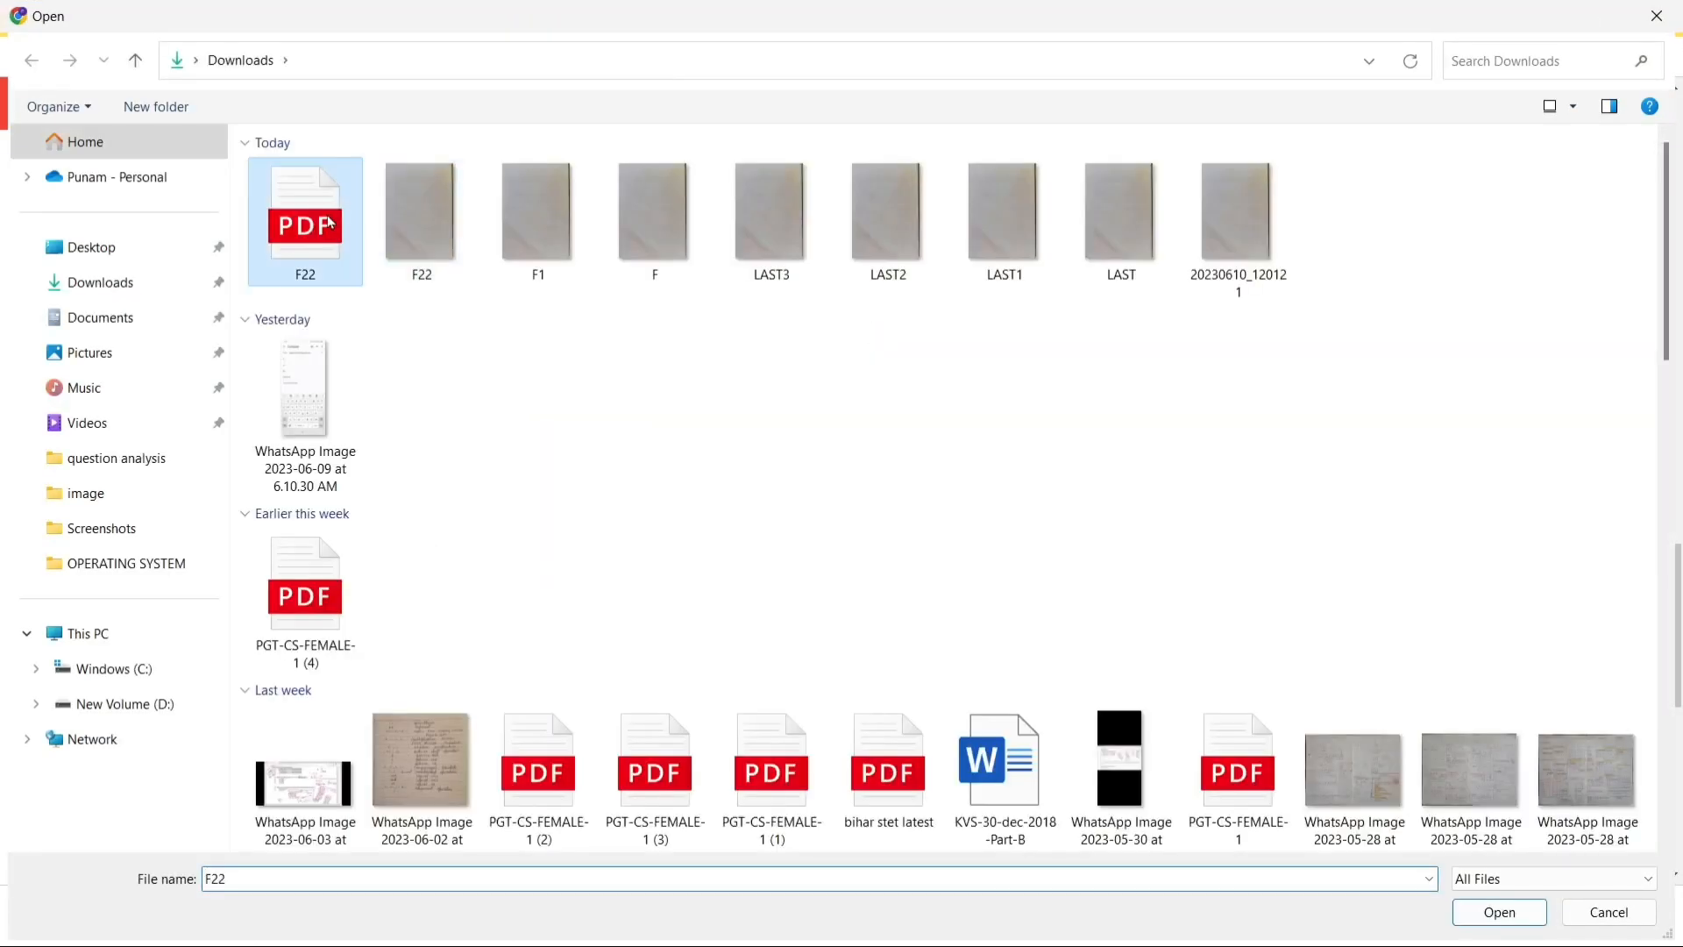
pyautogui.click(1476, 914)
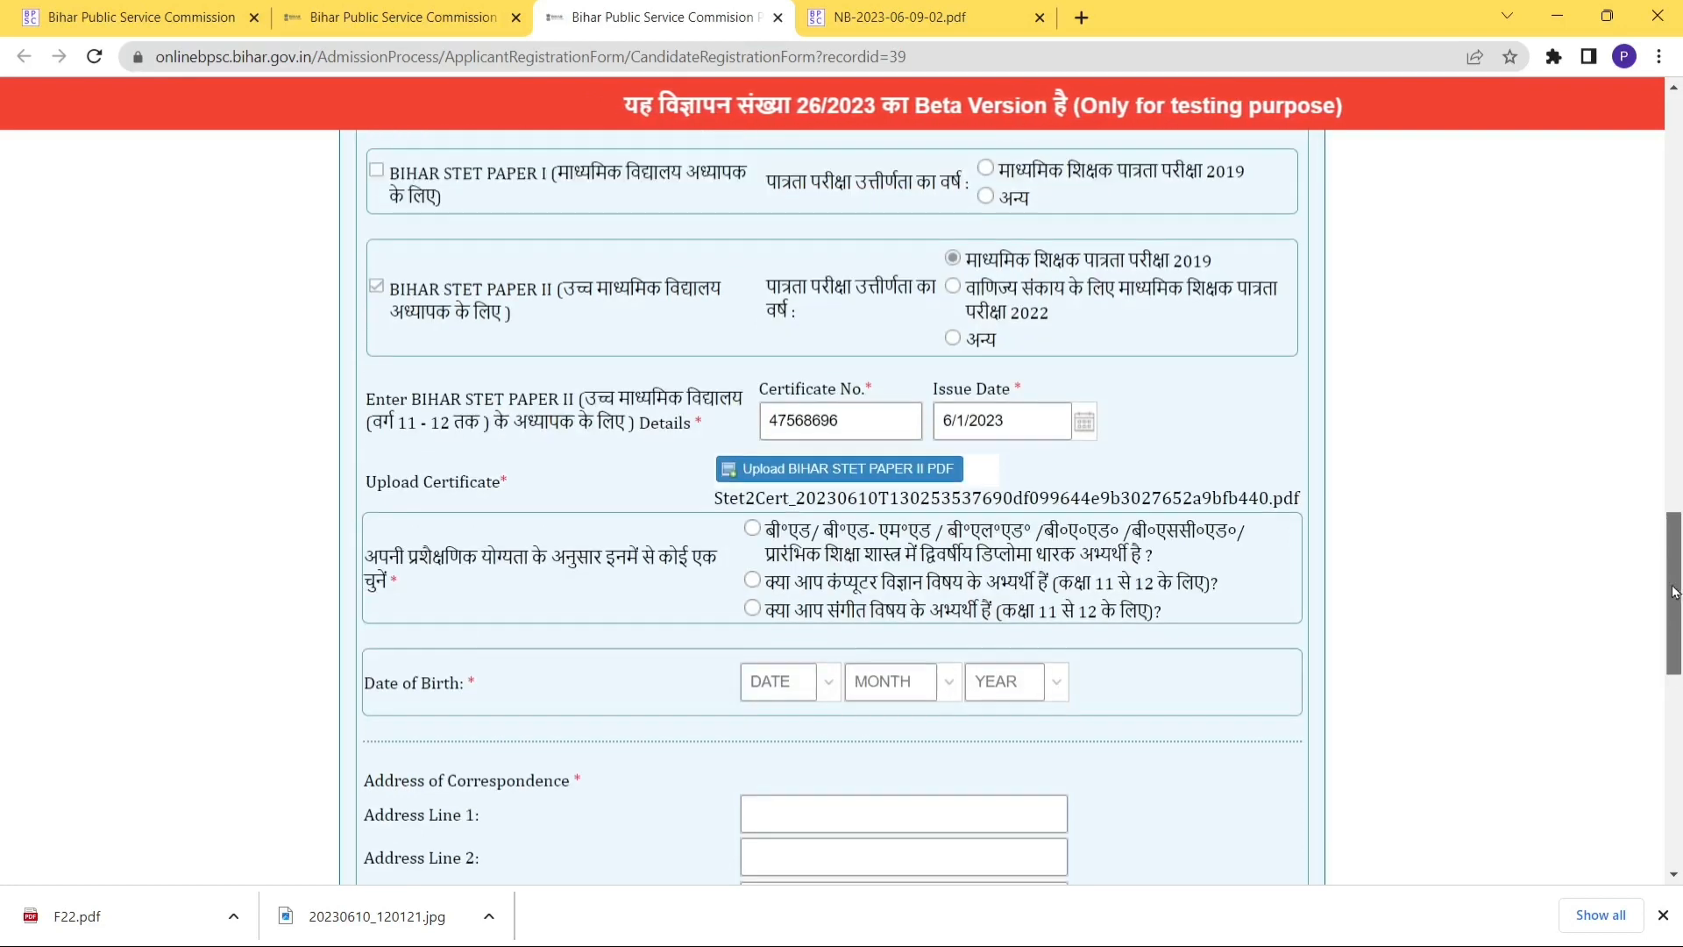
# Mark the candidate as a computer science applicant born 02/03/1971.
pyautogui.moveTo(1674, 629); pyautogui.dragTo(1672, 664)
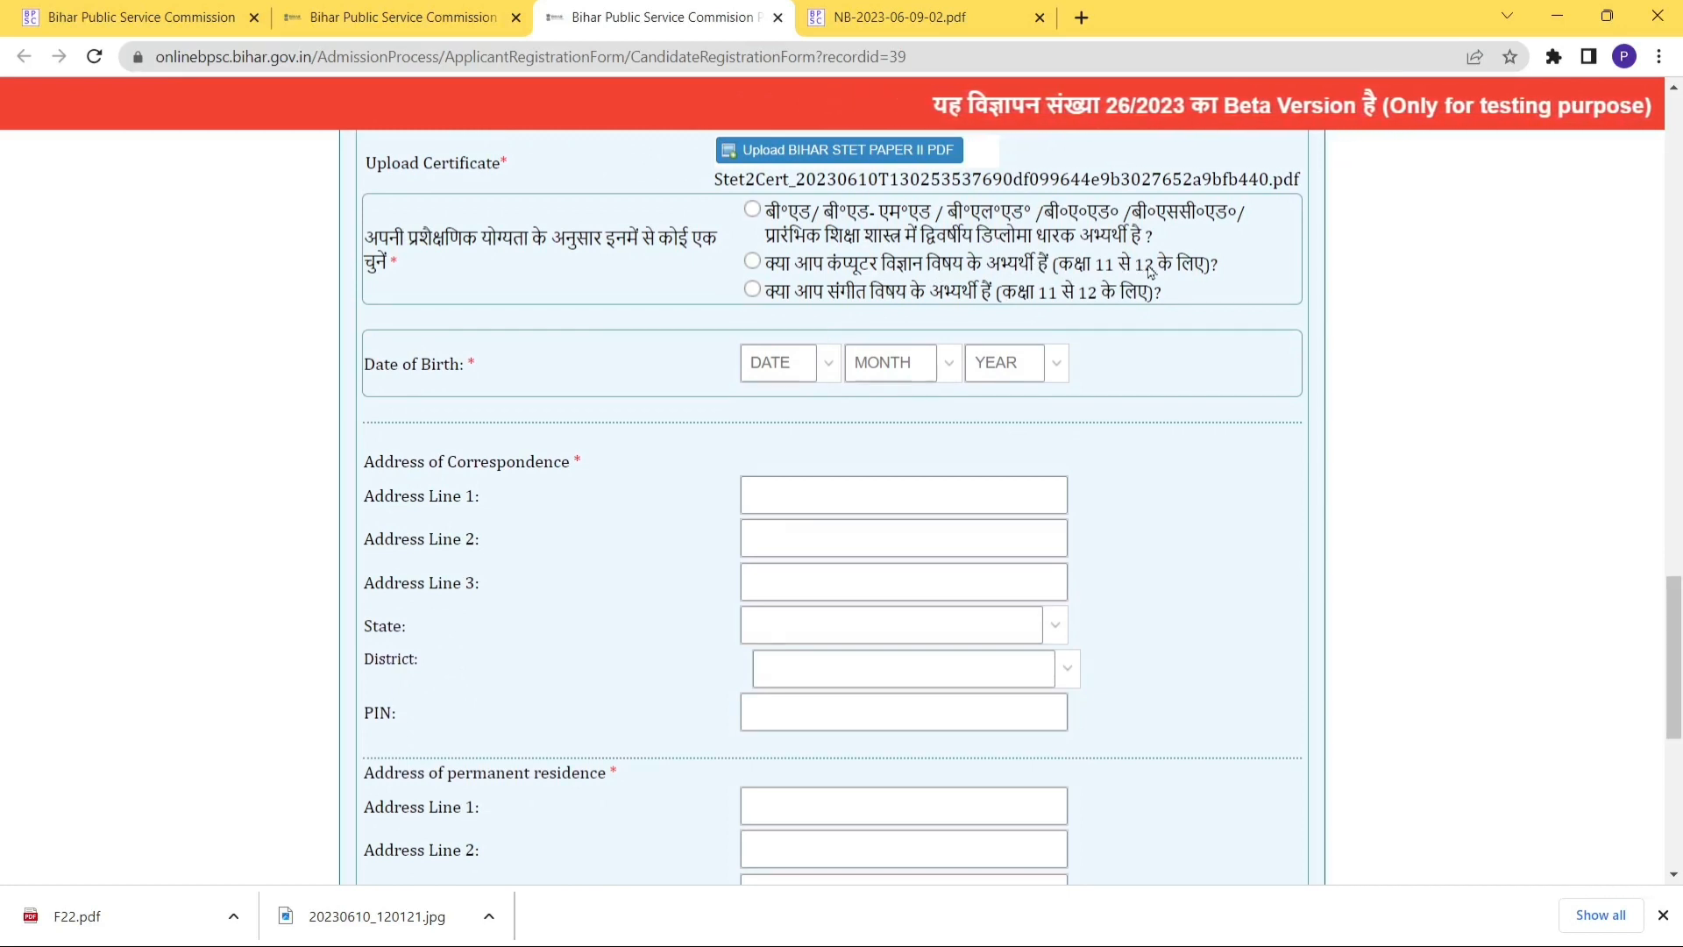
pyautogui.click(753, 262)
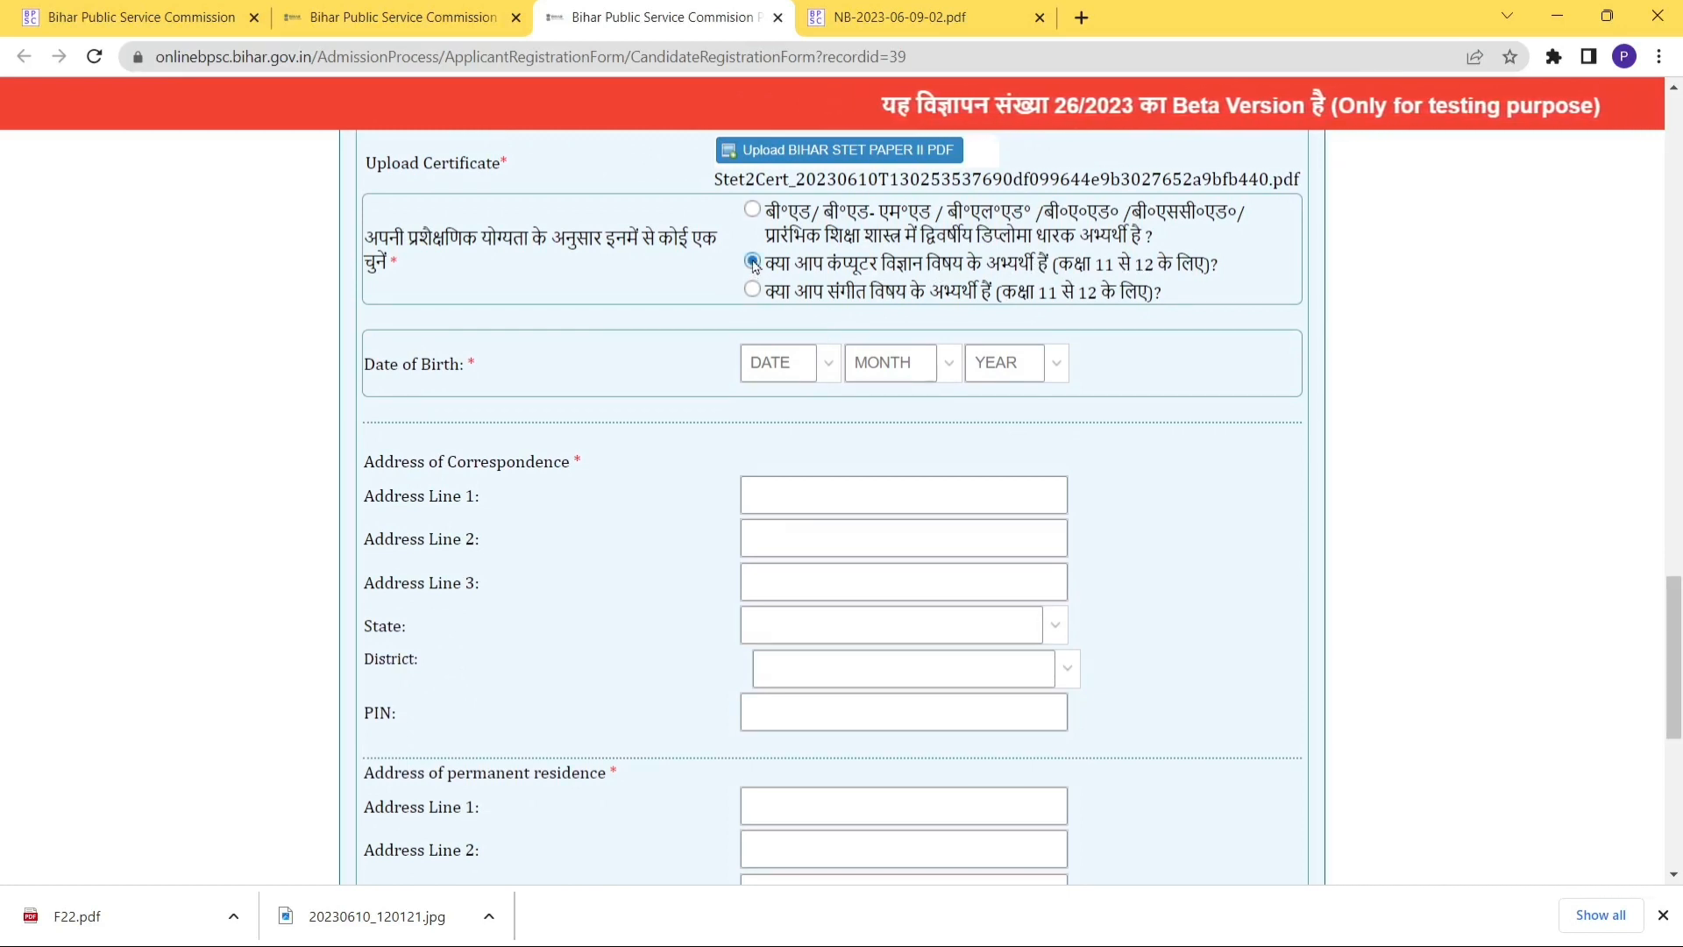
pyautogui.click(788, 370)
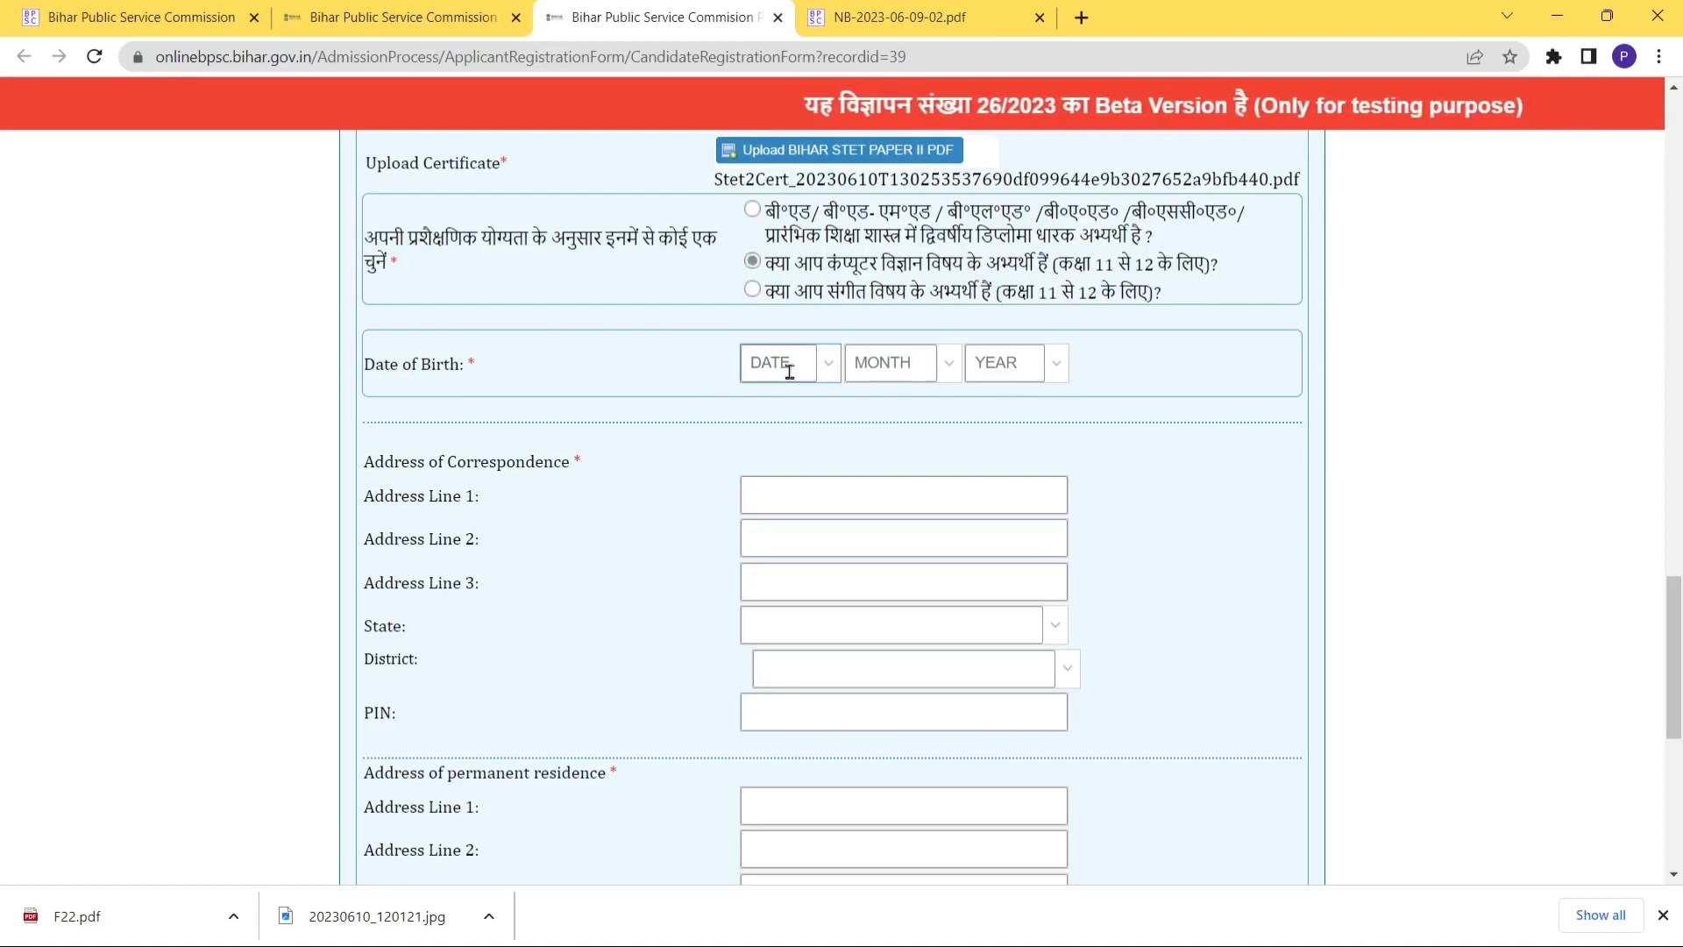
pyautogui.click(837, 374)
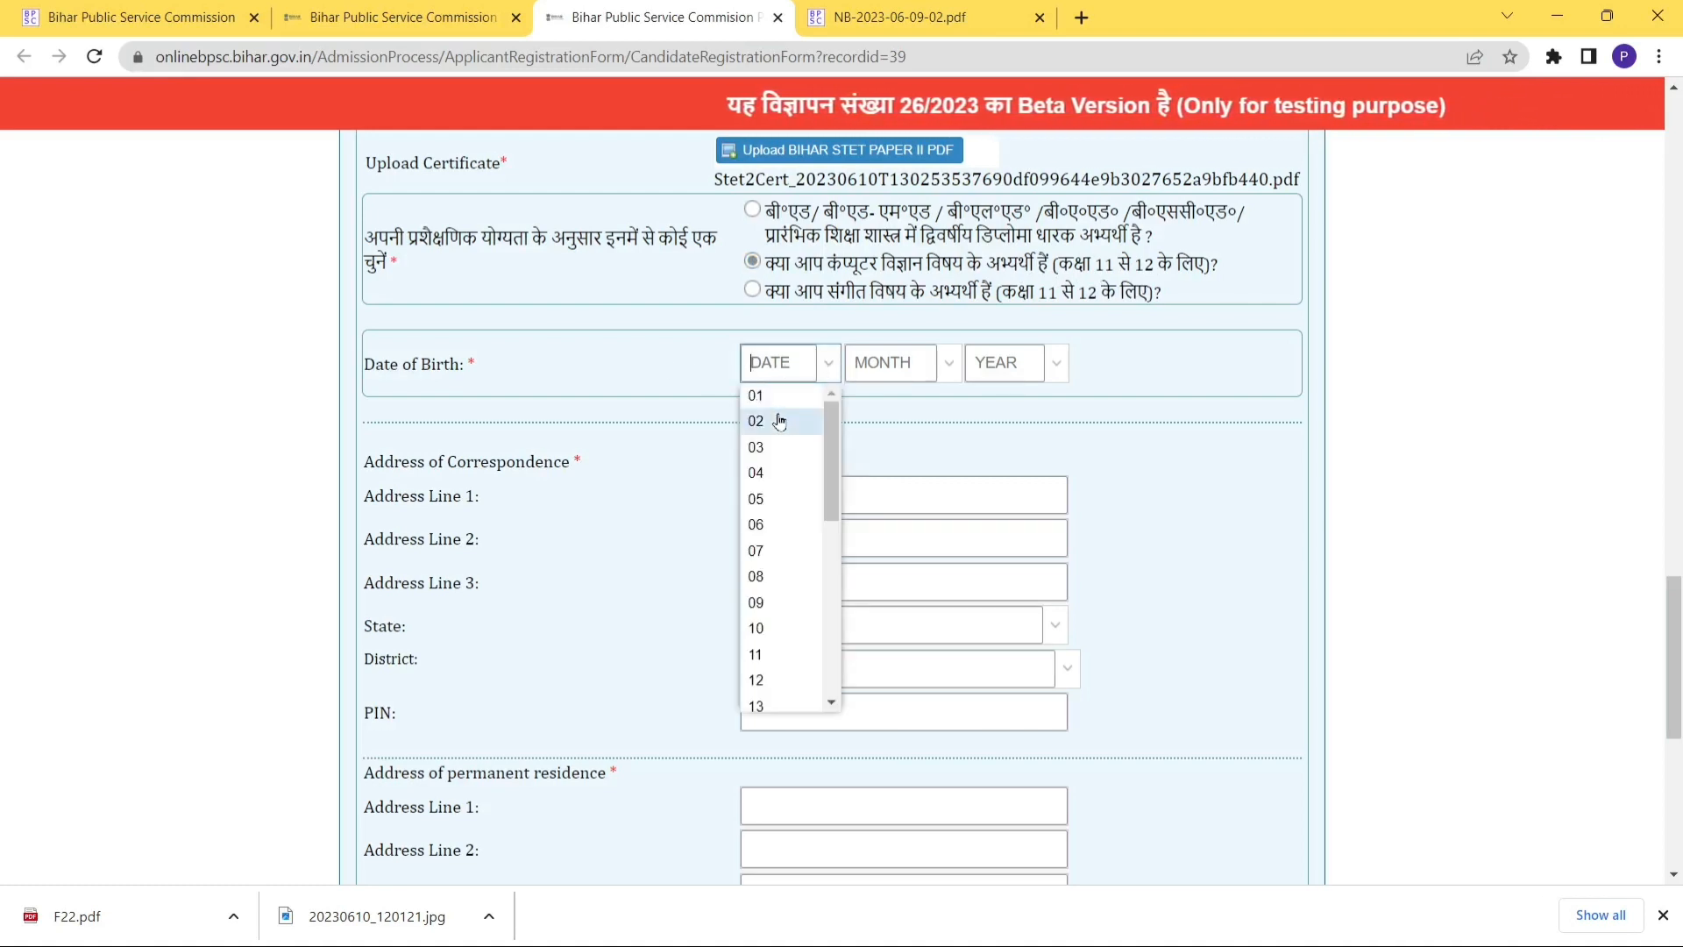
pyautogui.click(777, 416)
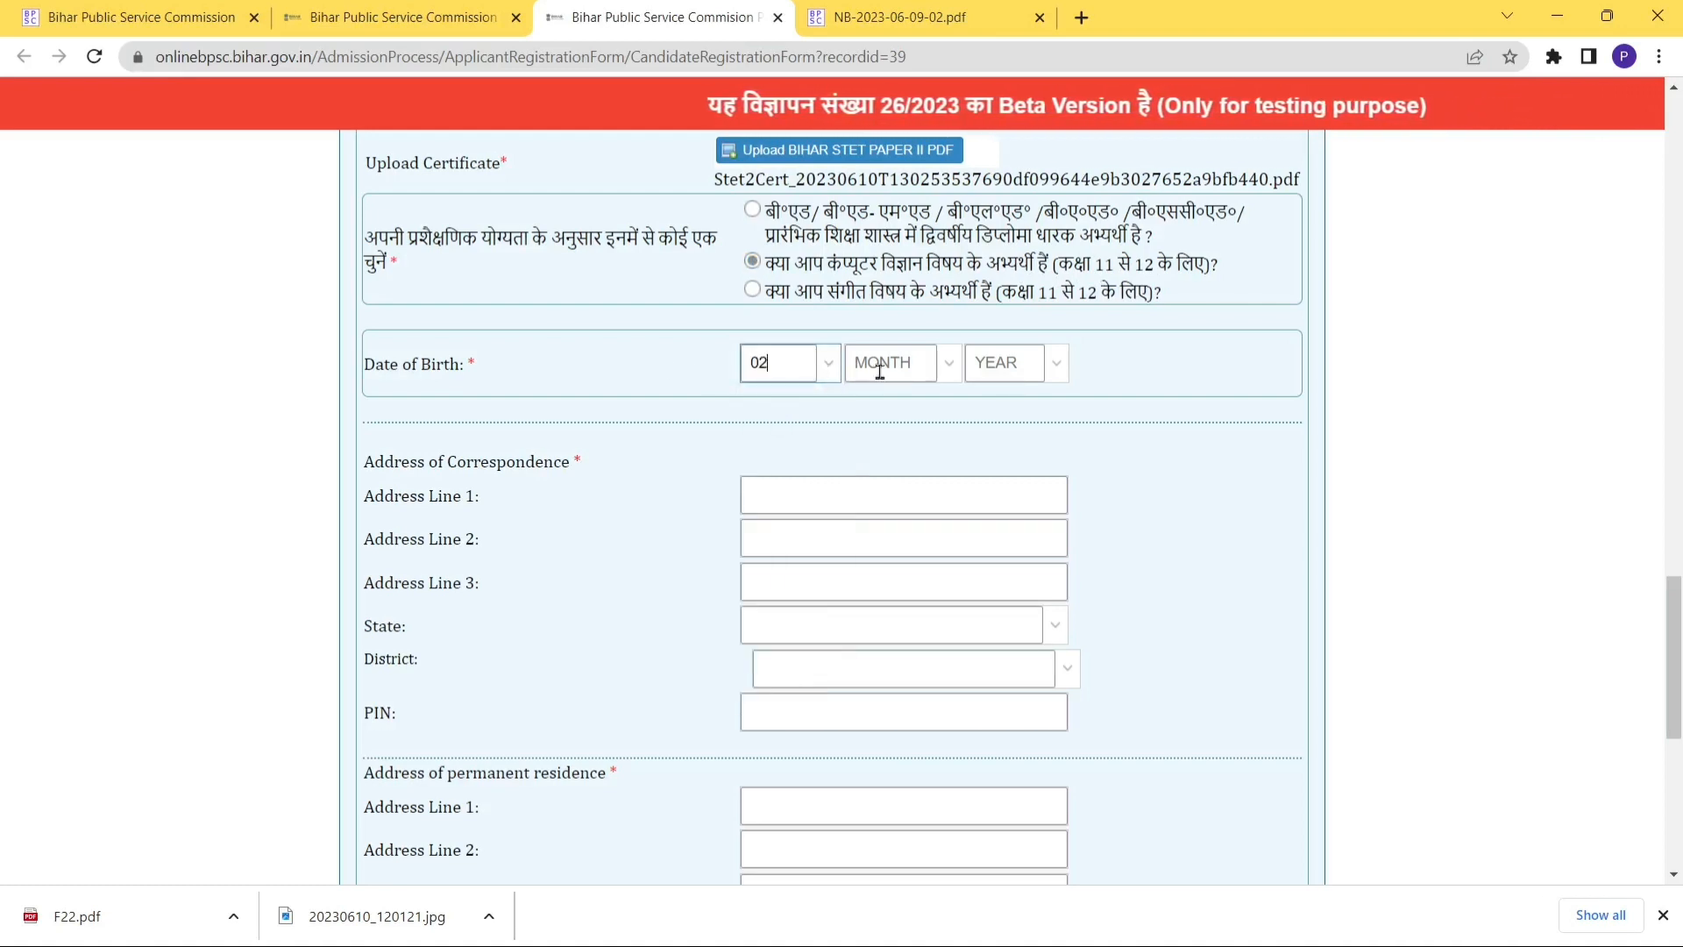
pyautogui.click(949, 372)
pyautogui.click(868, 447)
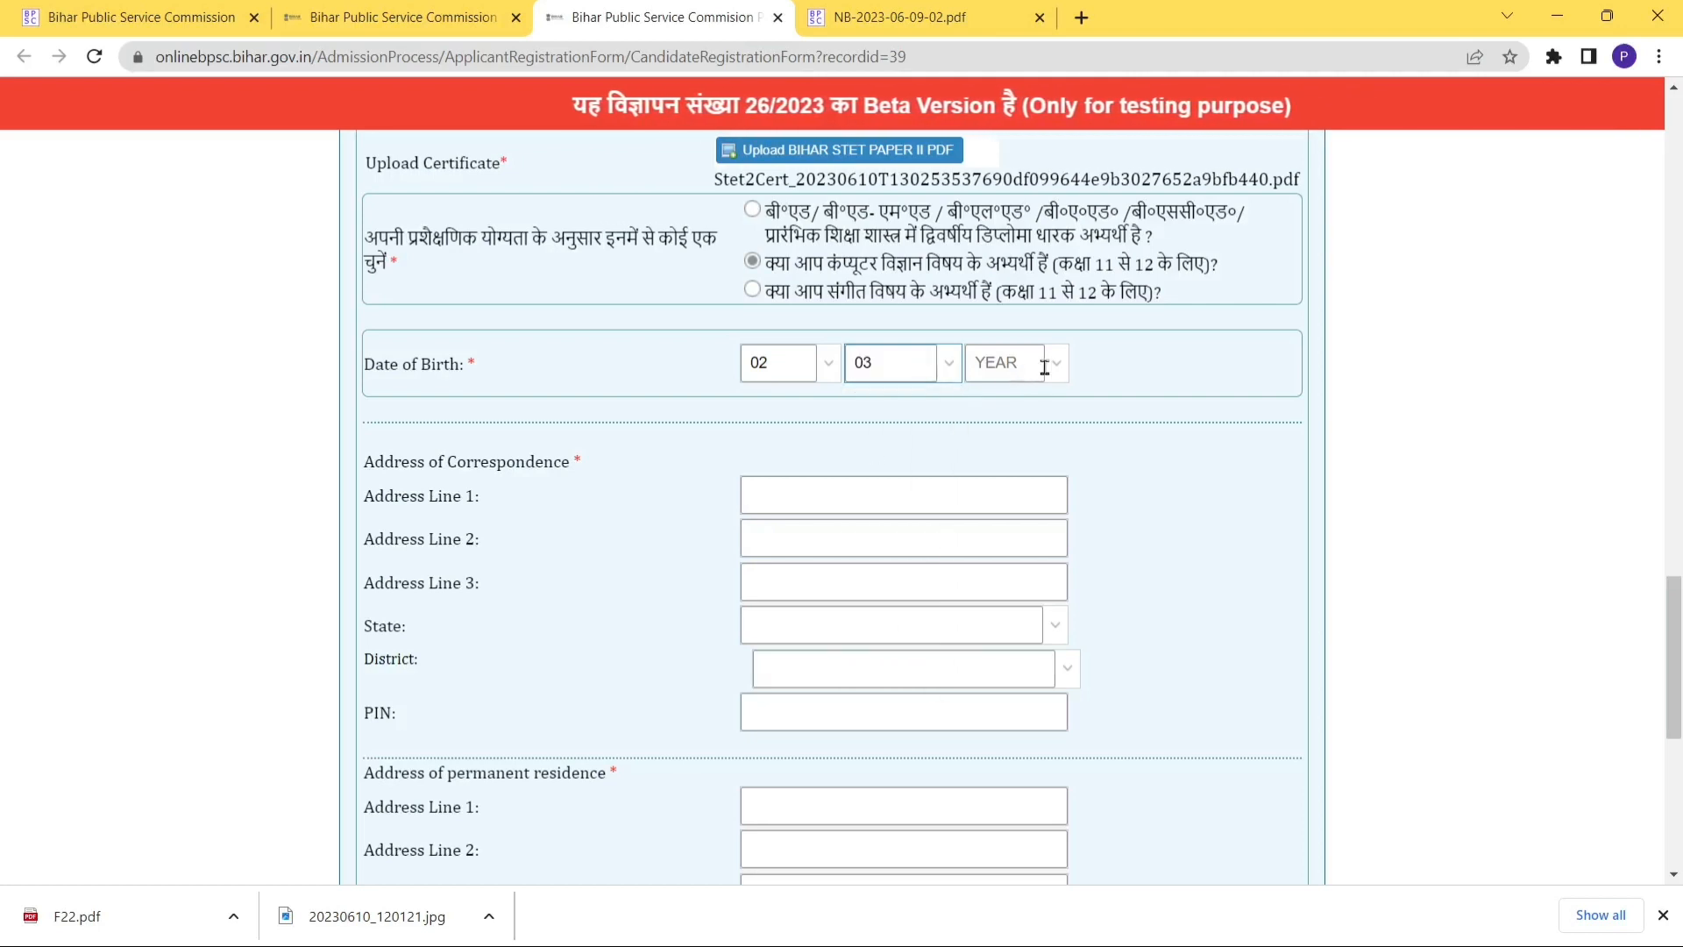
pyautogui.click(1049, 373)
pyautogui.click(1002, 404)
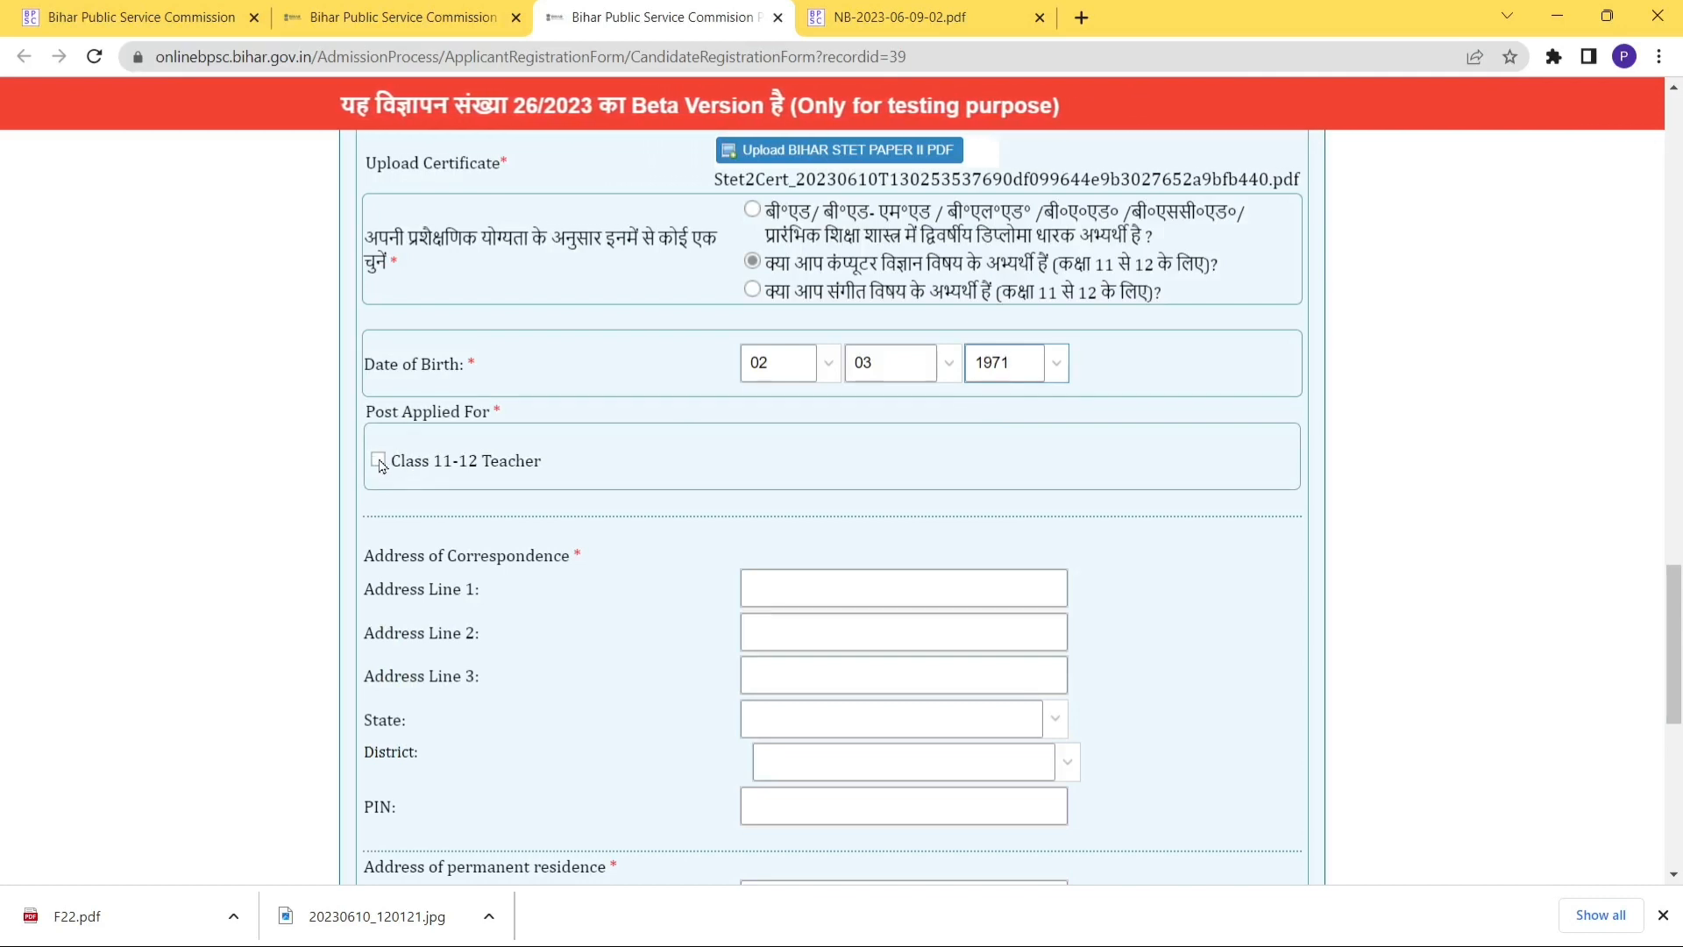
# Apply for the Class 11-12 Teacher post with subject कम्प्यूटर विज्ञान.
pyautogui.click(379, 460)
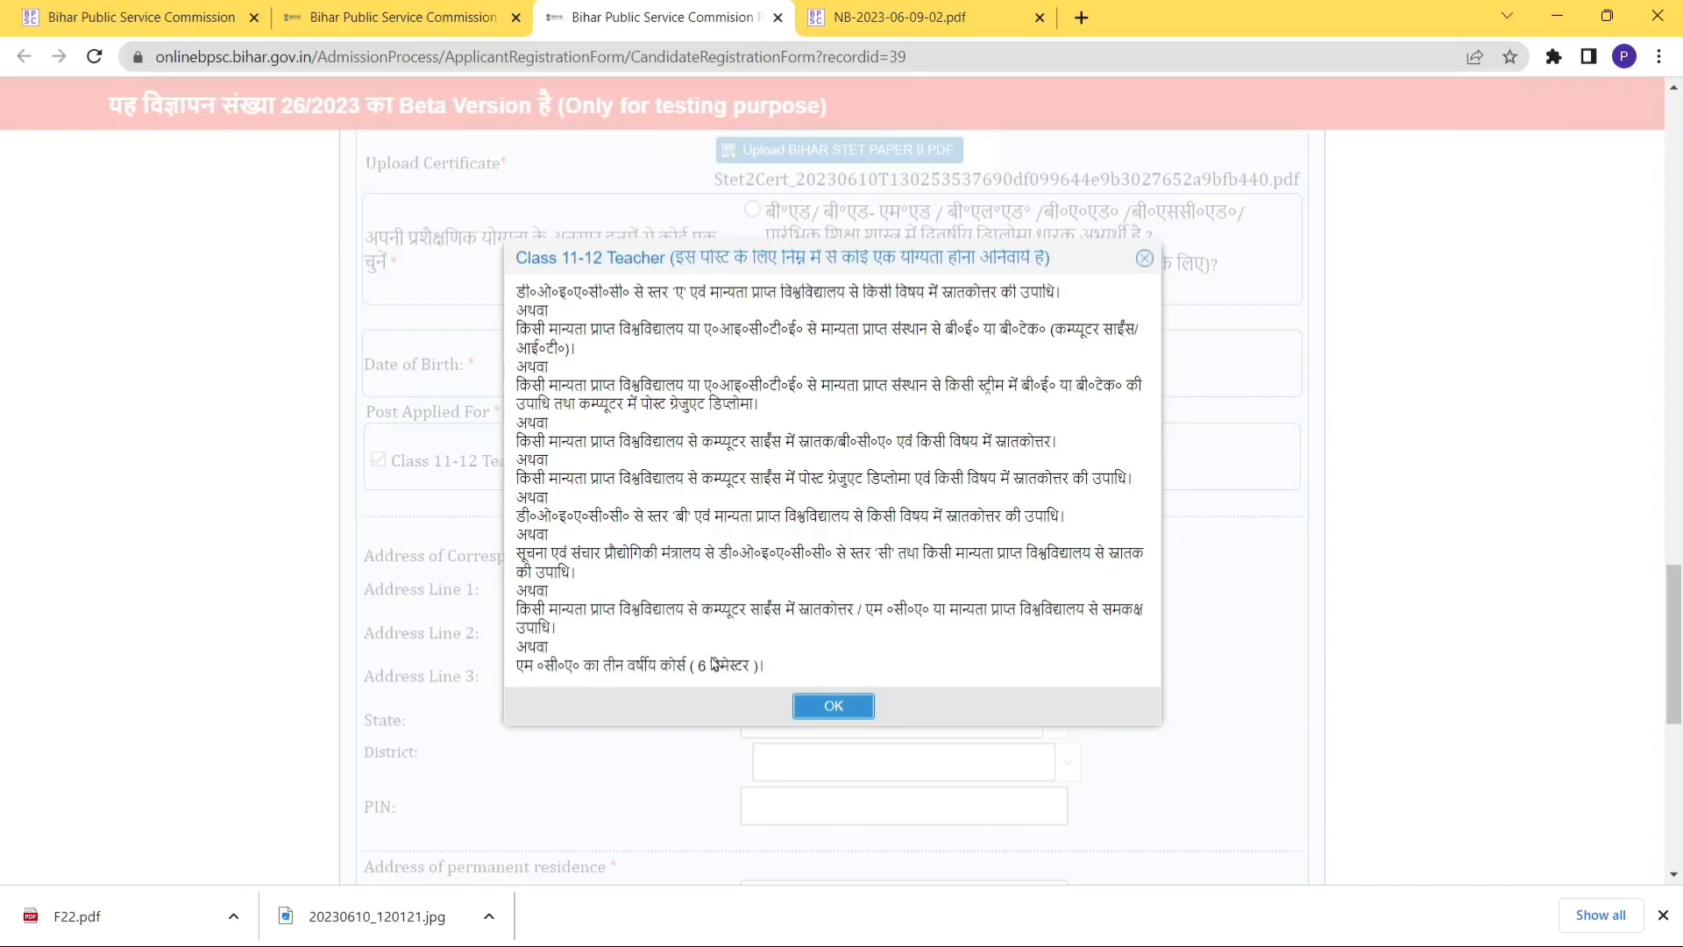
pyautogui.click(808, 709)
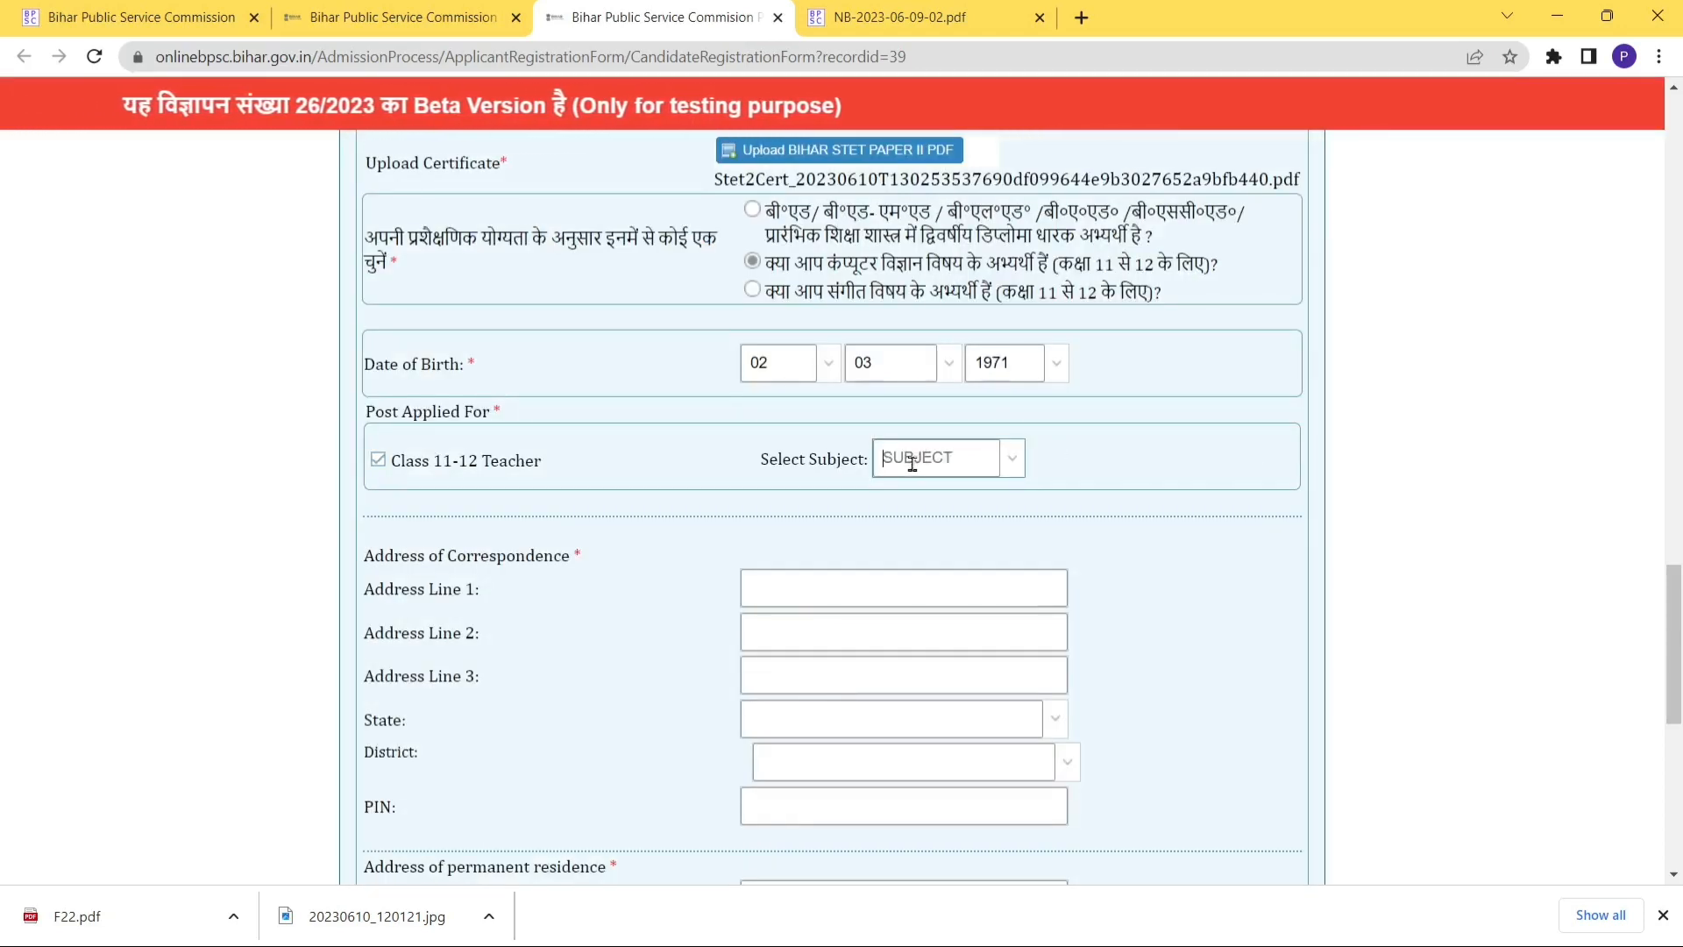
pyautogui.click(1012, 460)
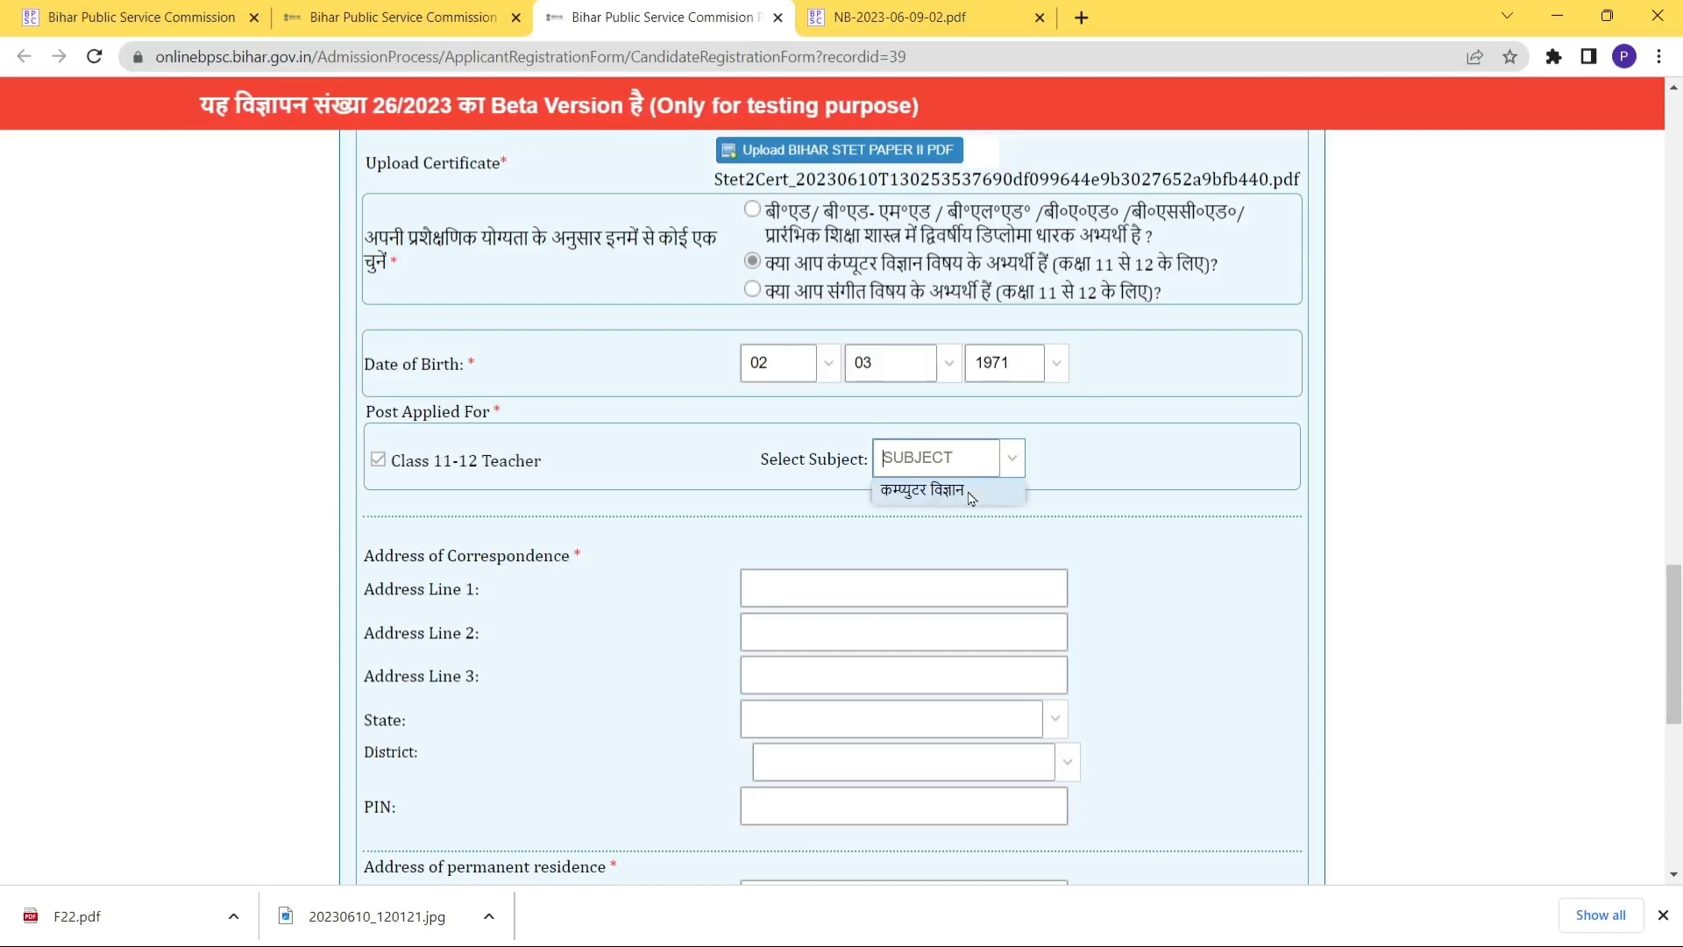
pyautogui.click(971, 499)
pyautogui.moveTo(1673, 599); pyautogui.dragTo(1674, 658)
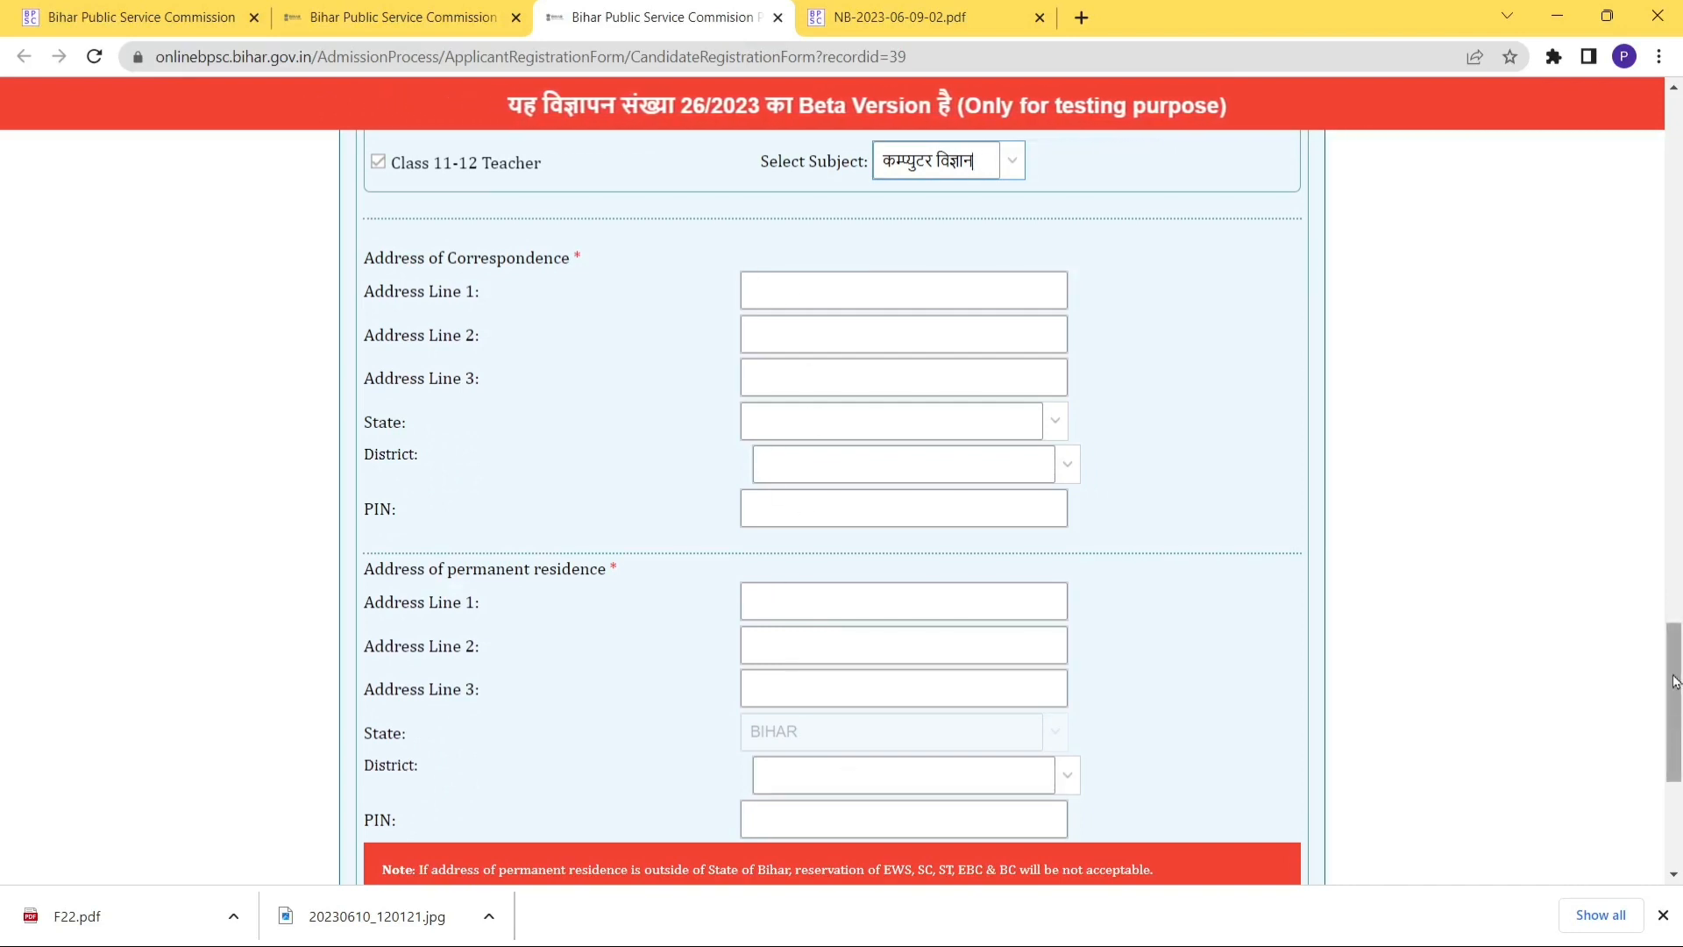
pyautogui.moveTo(1674, 682); pyautogui.dragTo(1674, 769)
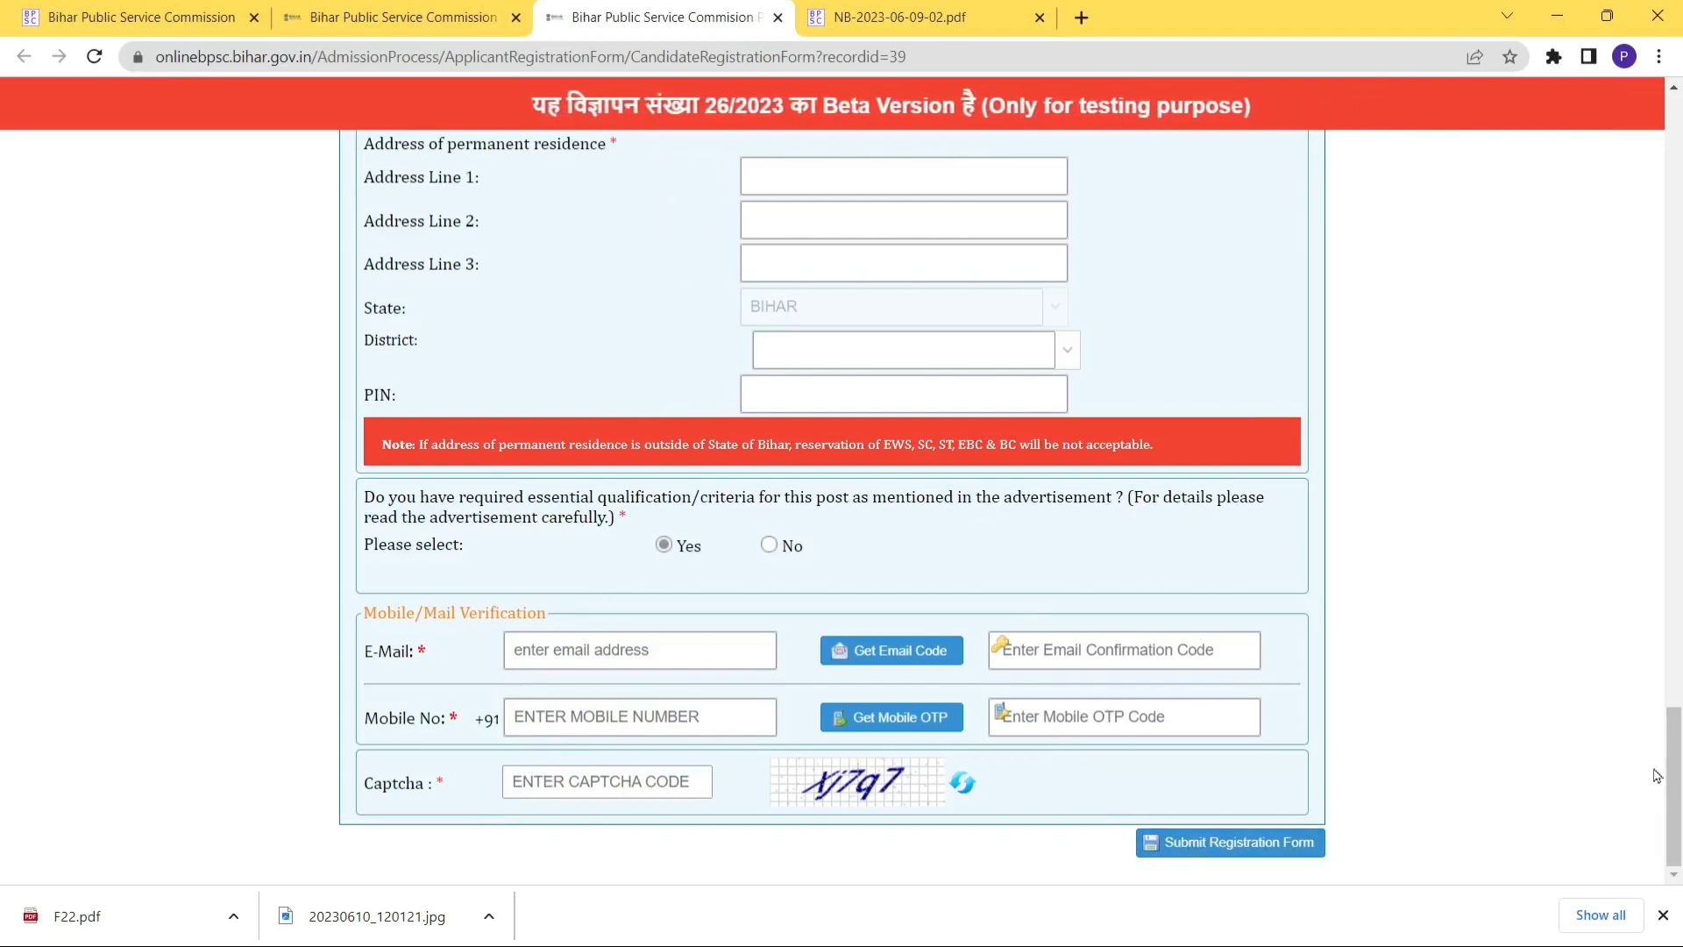
pyautogui.moveTo(1673, 774); pyautogui.dragTo(1676, 150)
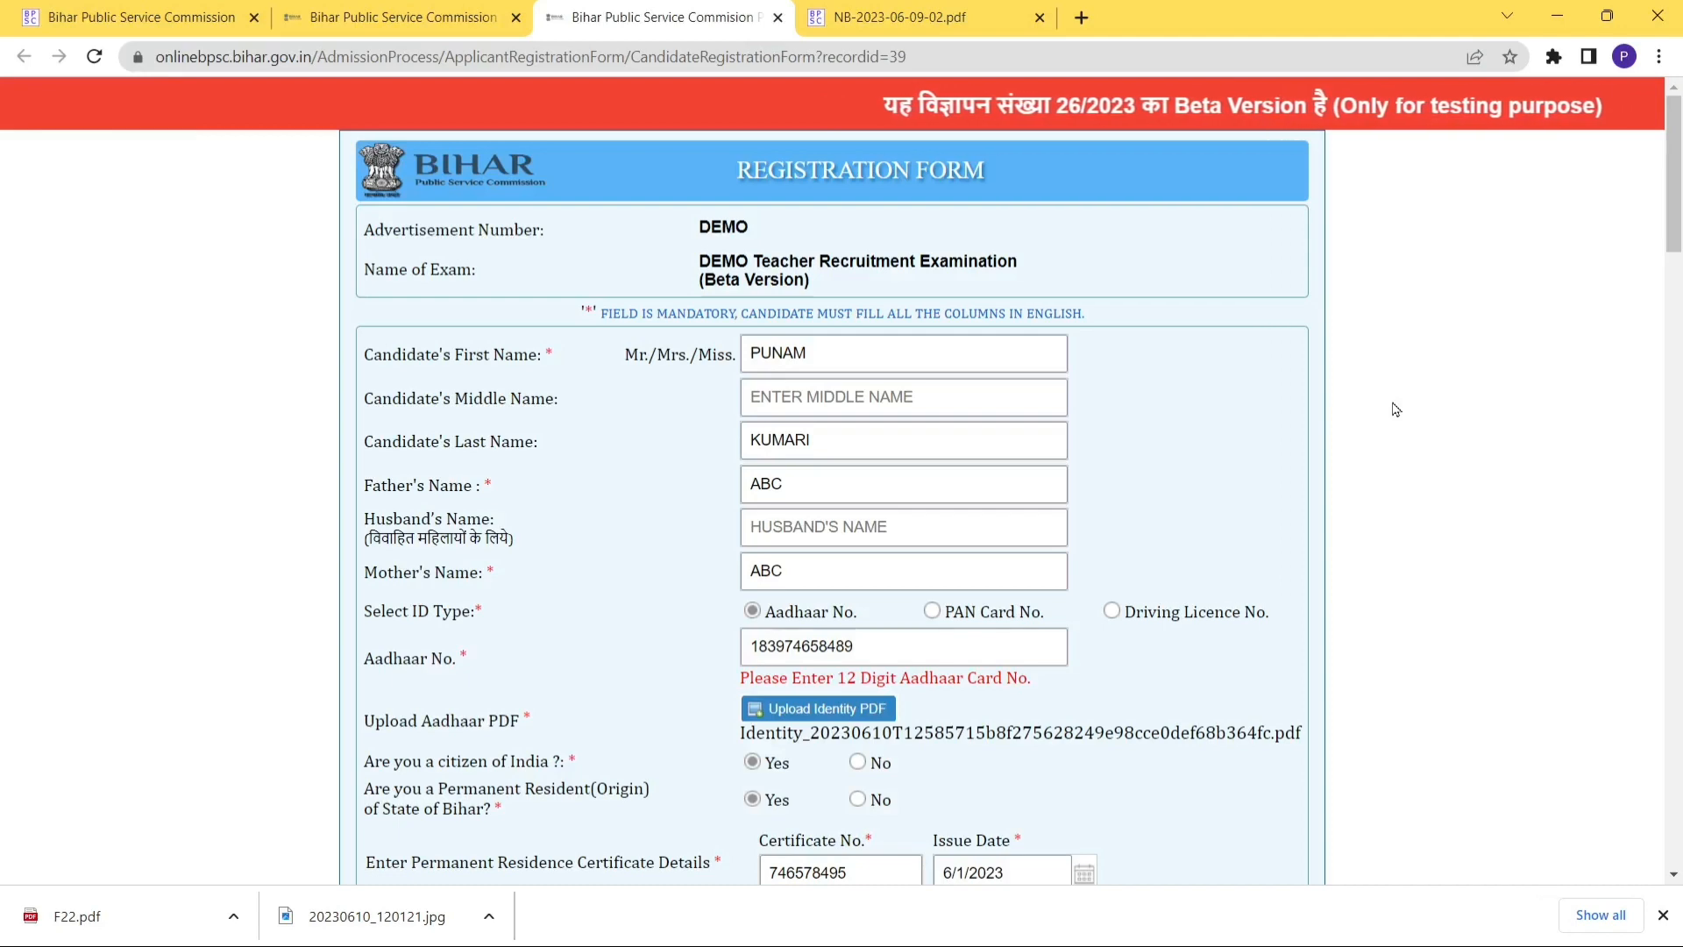
pyautogui.moveTo(1676, 140)
pyautogui.mouseDown()
pyautogui.moveTo(1677, 248)
pyautogui.moveTo(1680, 124)
pyautogui.moveTo(1651, 571)
pyautogui.moveTo(1672, 574)
pyautogui.moveTo(1675, 657)
pyautogui.moveTo(1676, 136)
pyautogui.mouseUp()
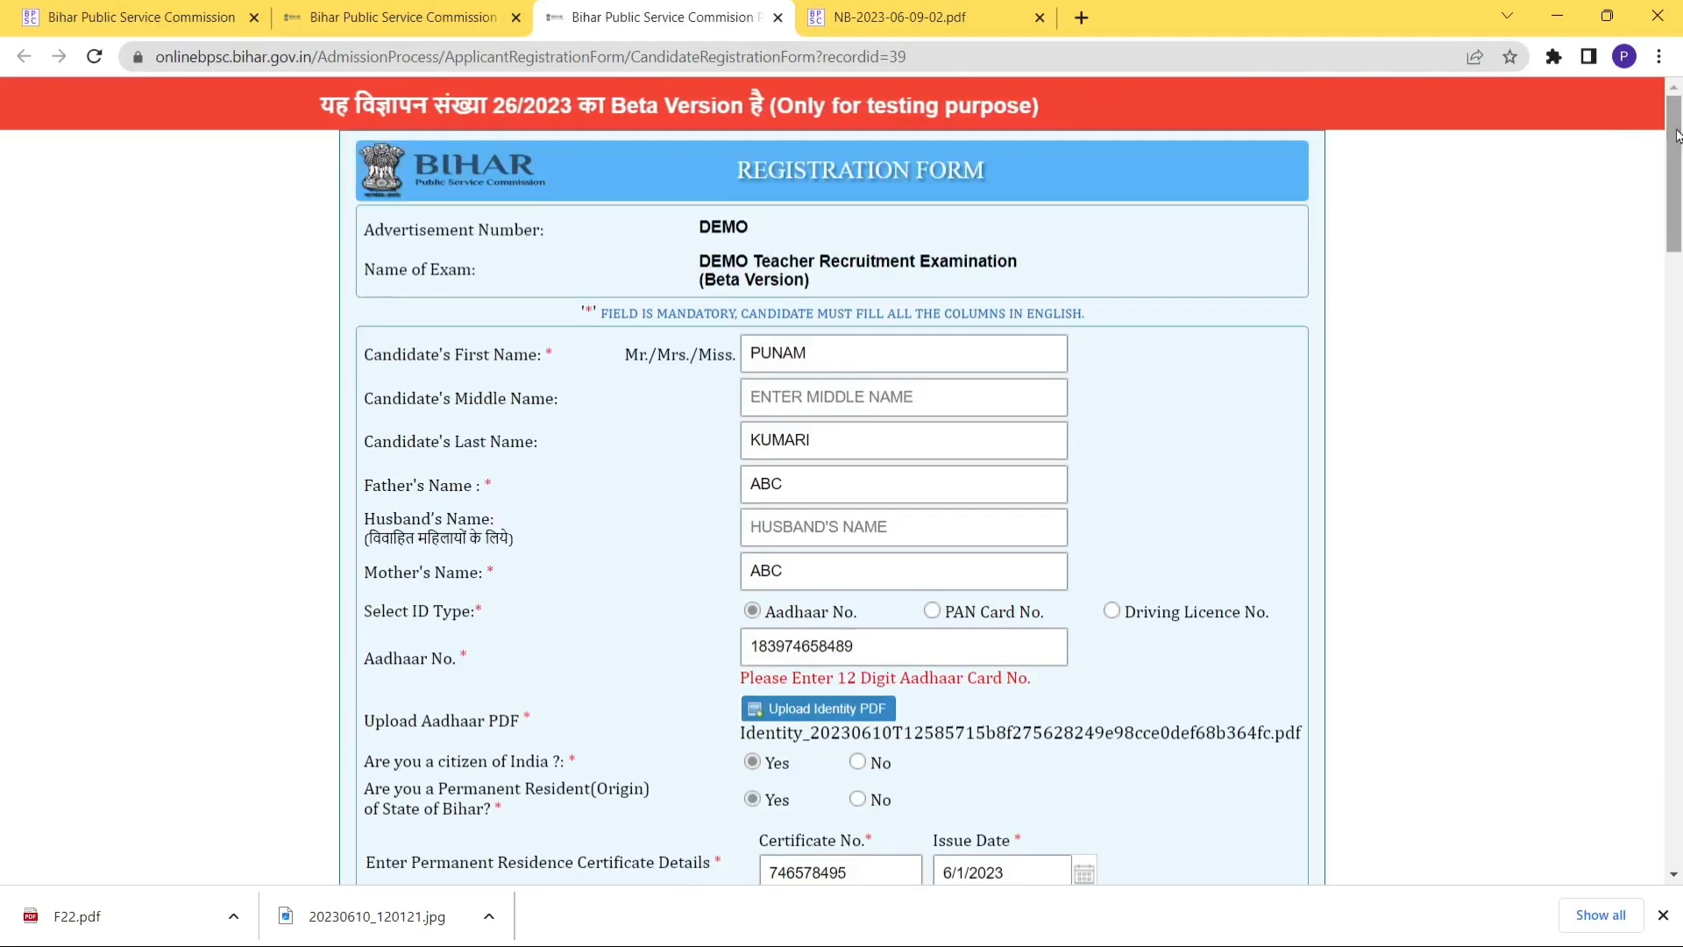